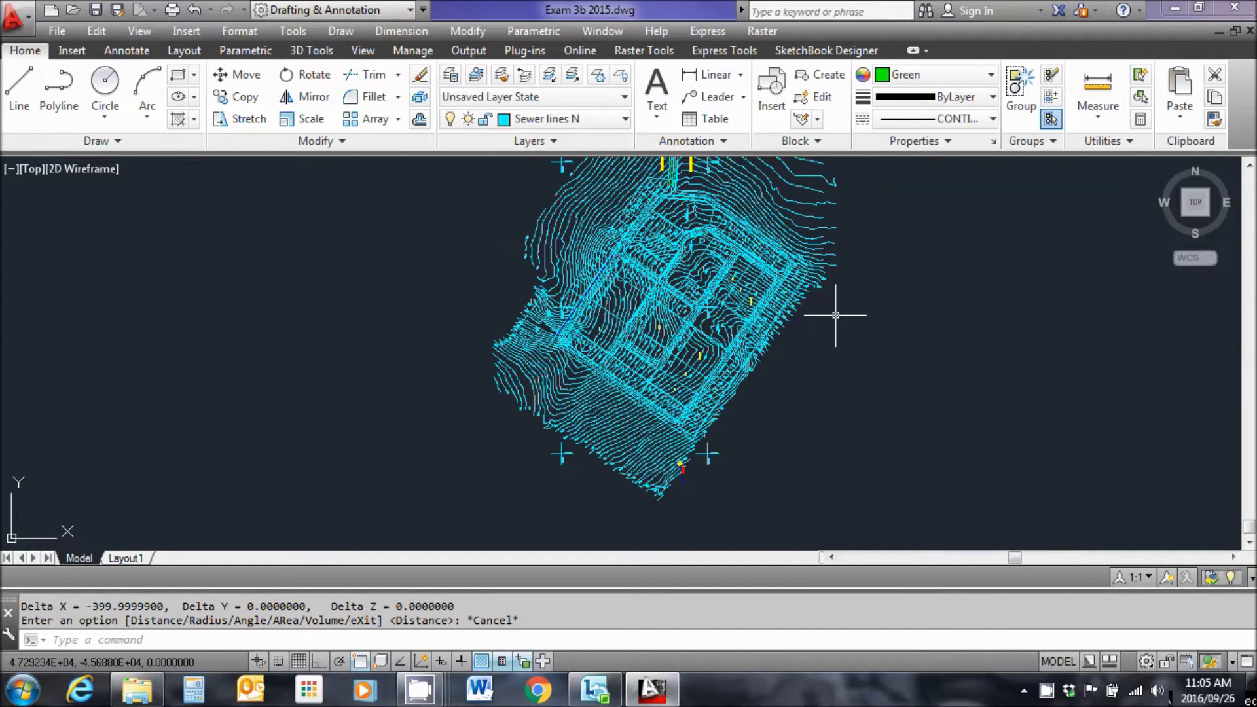
# - Examine the X and Y coordinate labels on the two grid crosses along the southern edge of the contour plan
pyautogui.scroll(2, 692, 278)
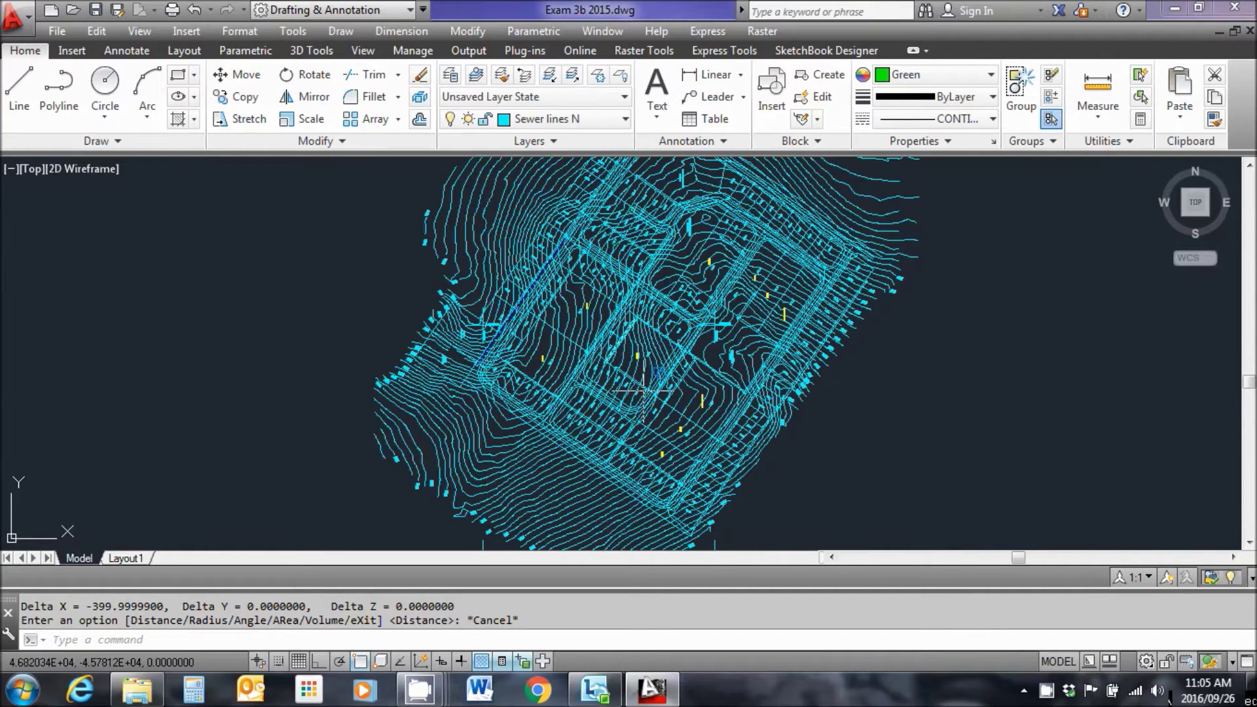
pyautogui.scroll(3, 620, 353)
pyautogui.scroll(5, 690, 393)
pyautogui.scroll(3, 733, 437)
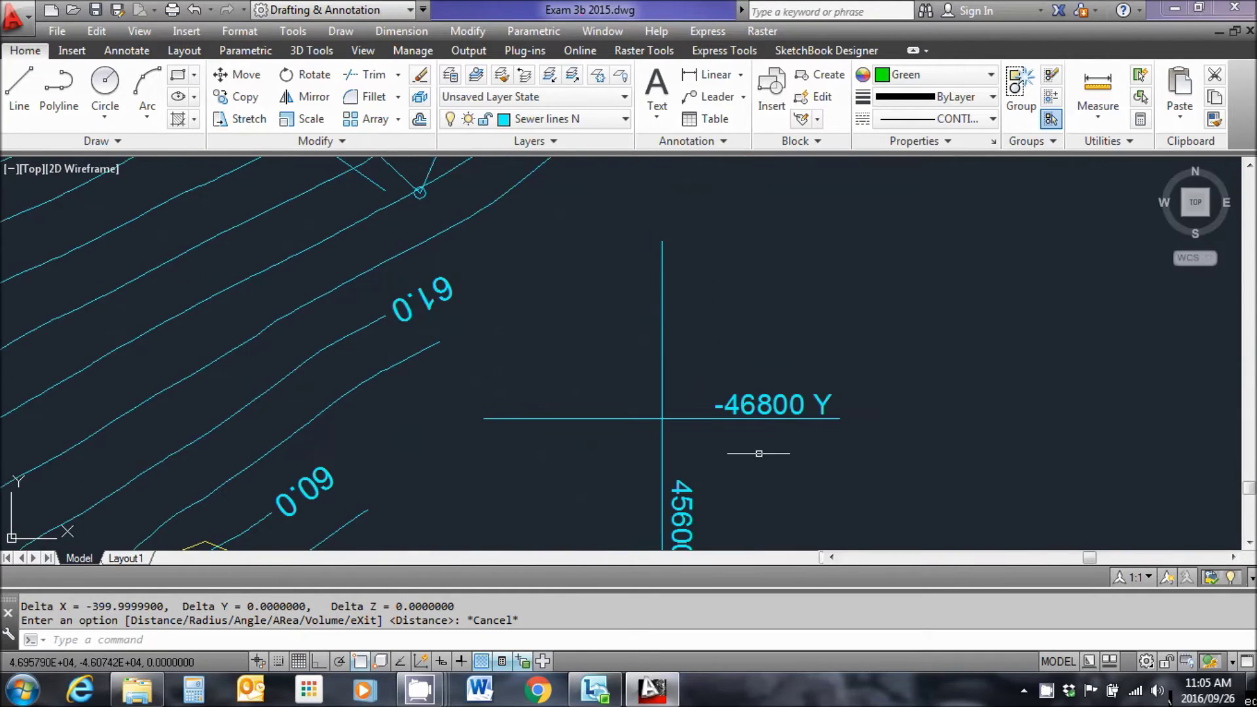
pyautogui.moveTo(724, 421); pyautogui.dragTo(713, 377, button='middle')
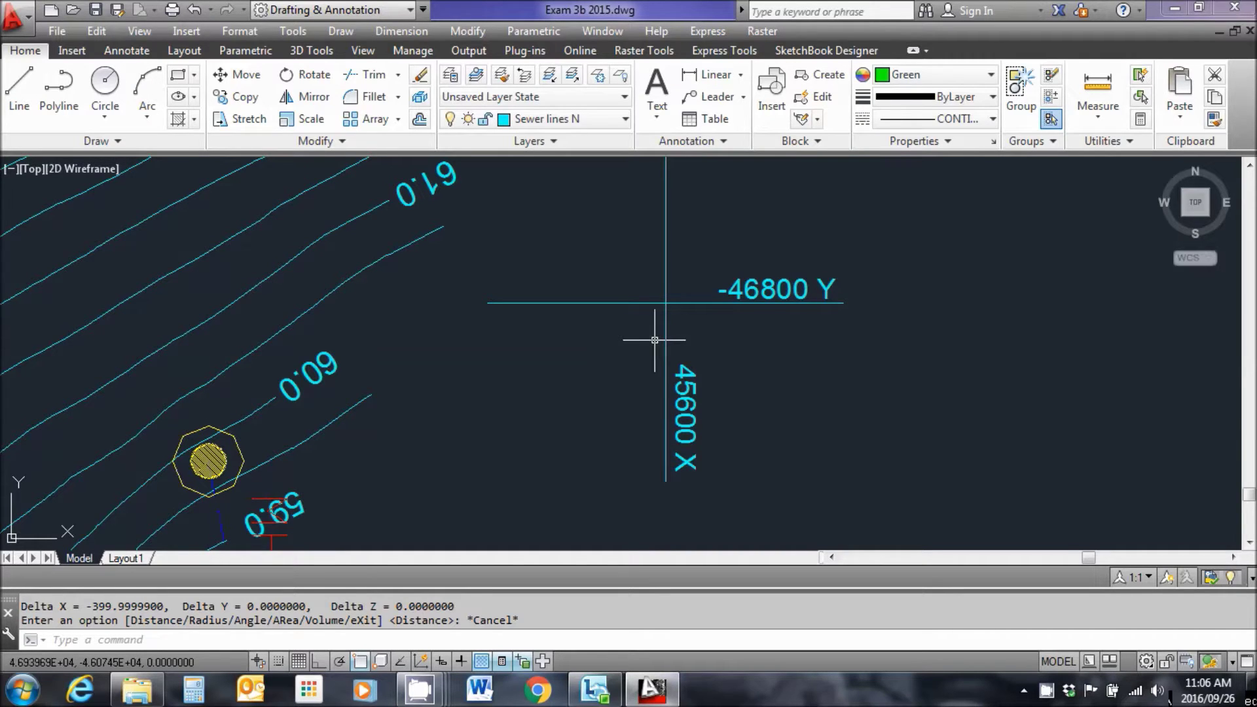
pyautogui.scroll(-10, 654, 340)
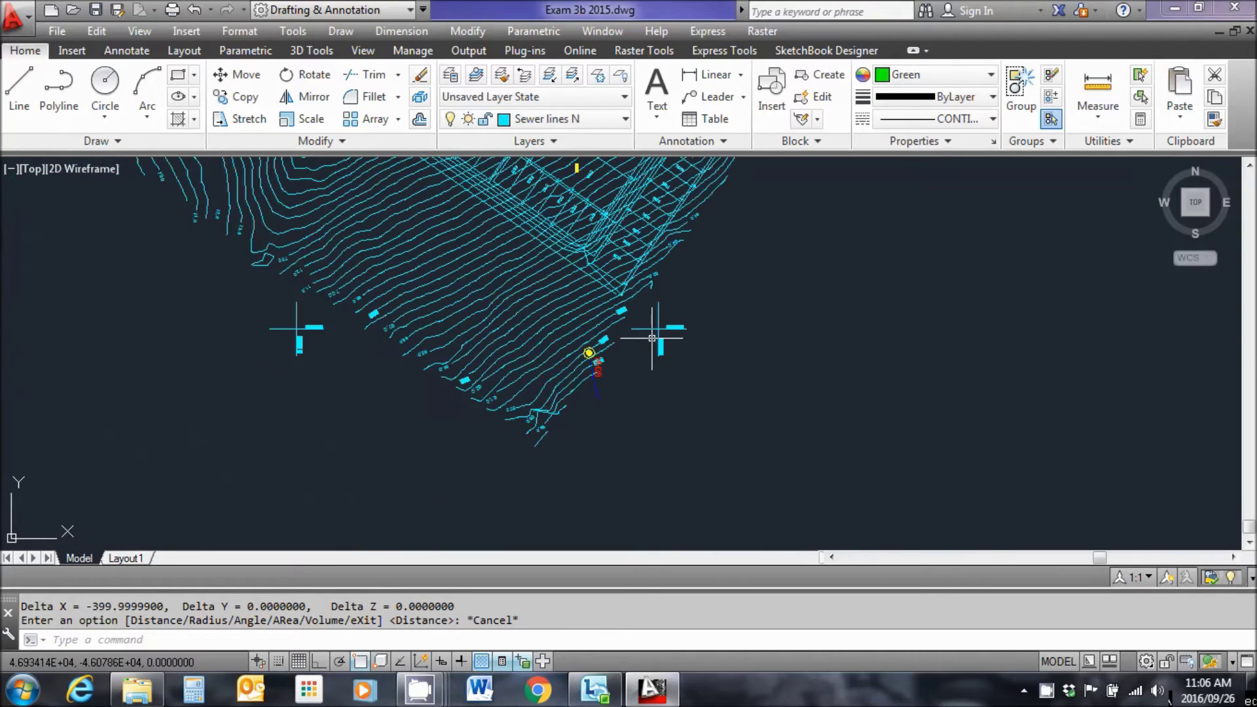
pyautogui.moveTo(652, 339); pyautogui.dragTo(753, 352, button='middle')
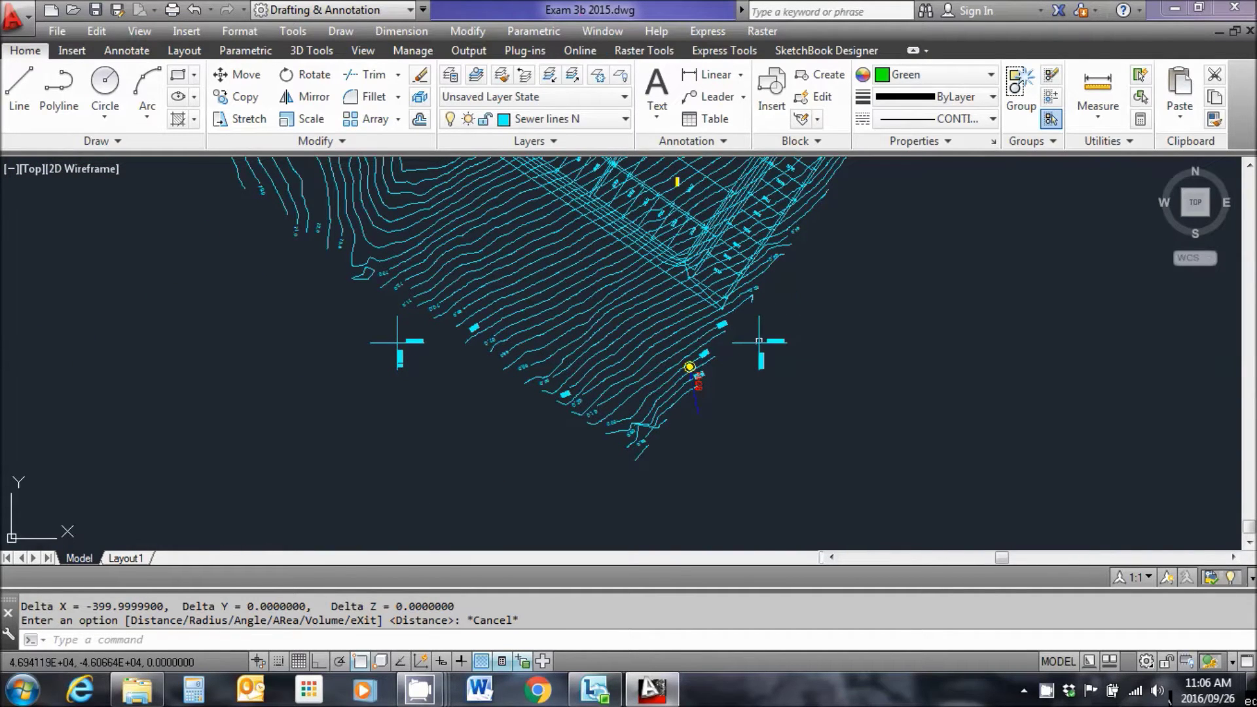
pyautogui.scroll(3, 759, 341)
pyautogui.scroll(2, 746, 379)
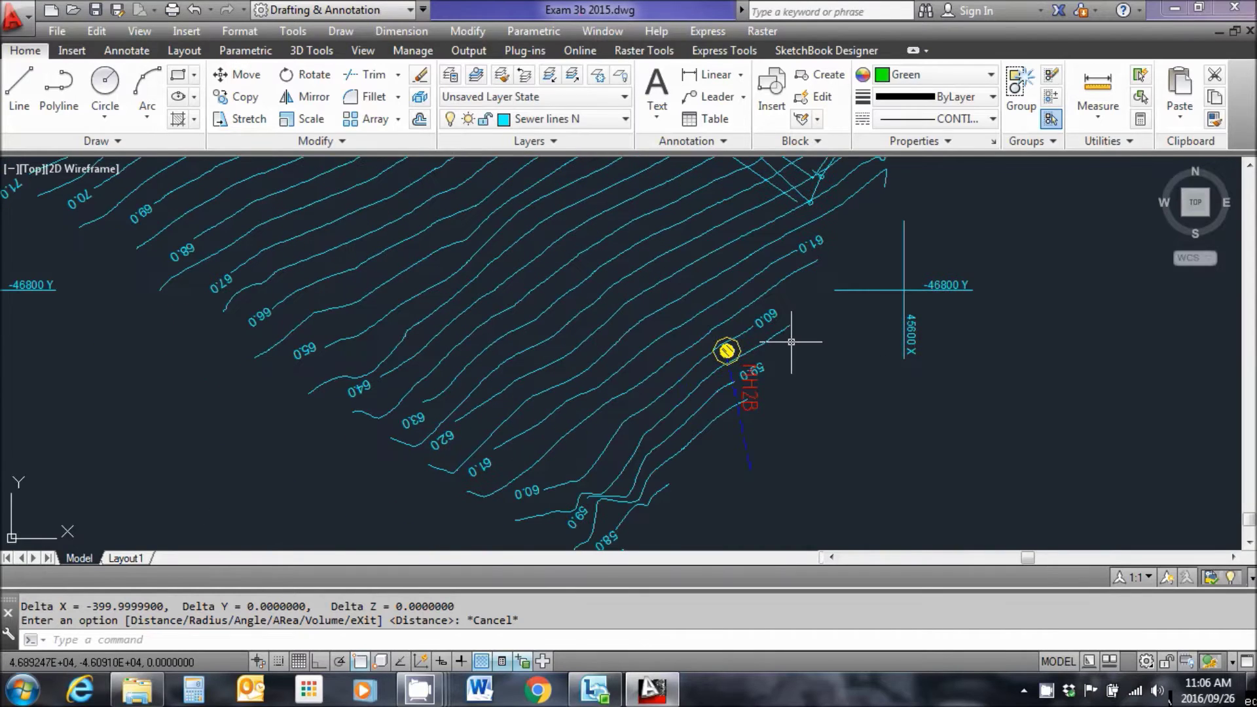
pyautogui.moveTo(956, 379); pyautogui.dragTo(1024, 357, button='middle')
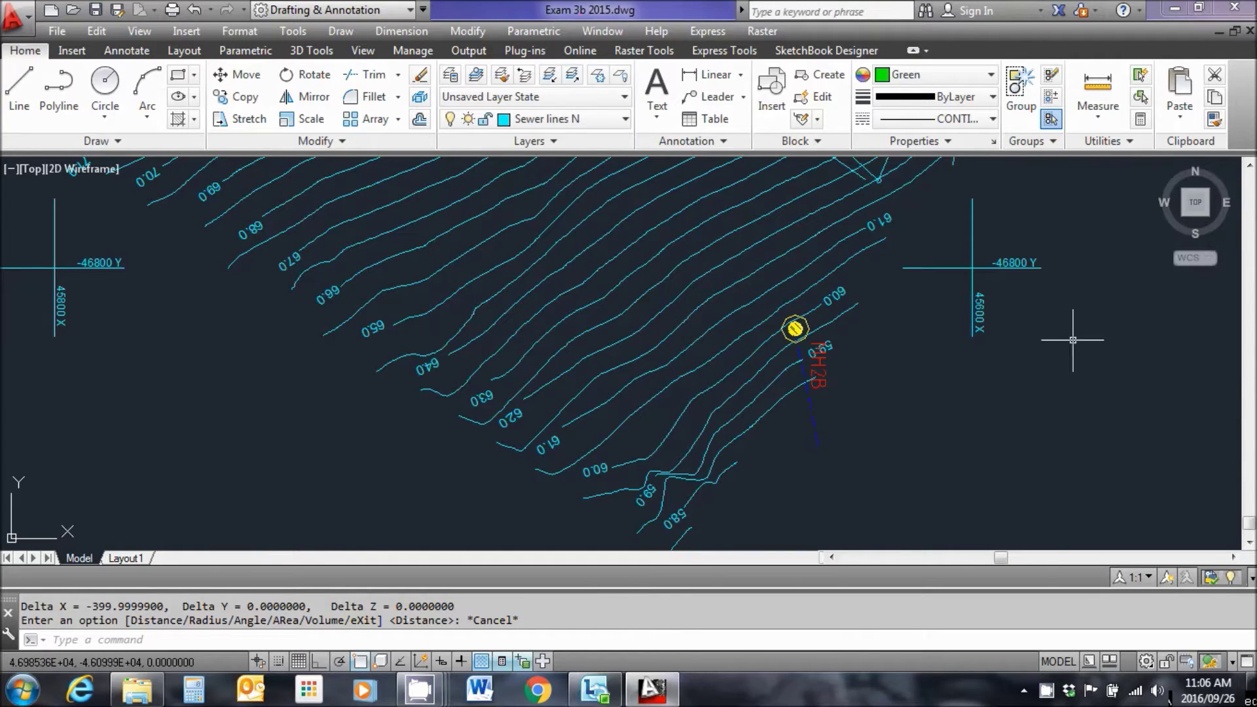
pyautogui.scroll(2, 1067, 337)
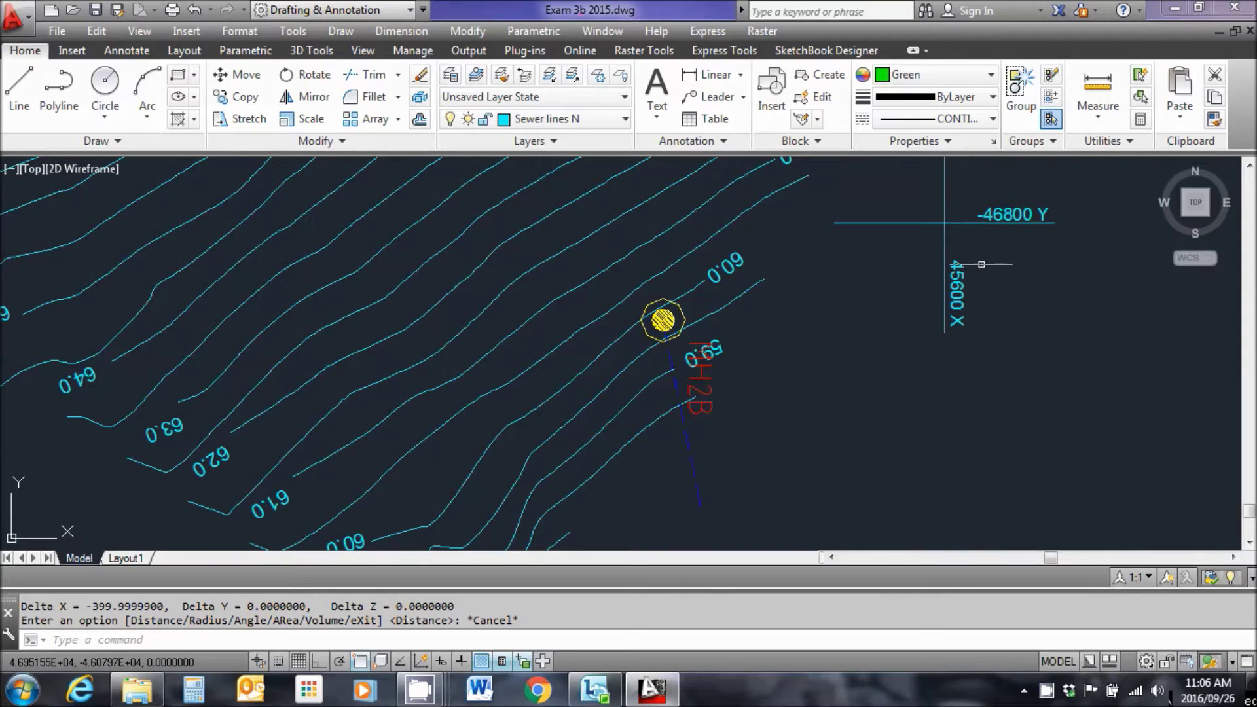
pyautogui.scroll(-2, 968, 281)
pyautogui.moveTo(54, 303); pyautogui.dragTo(336, 310, button='middle')
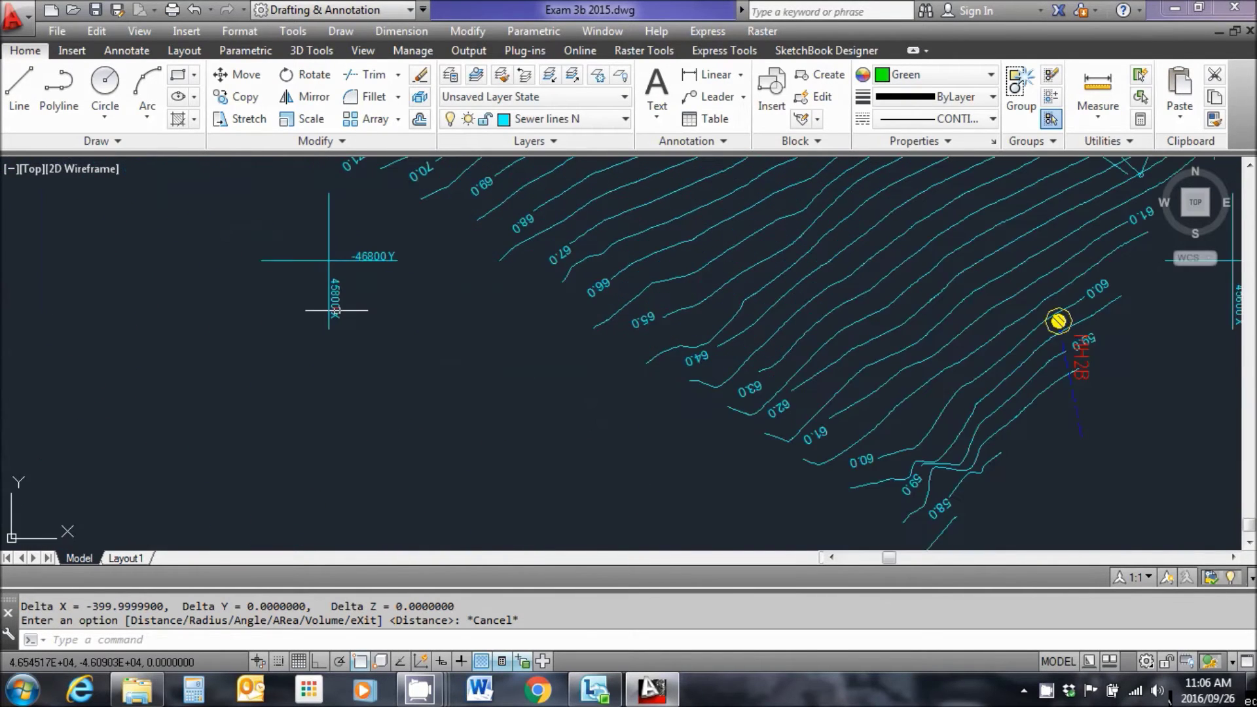
pyautogui.scroll(3, 336, 310)
pyautogui.scroll(-3, 360, 268)
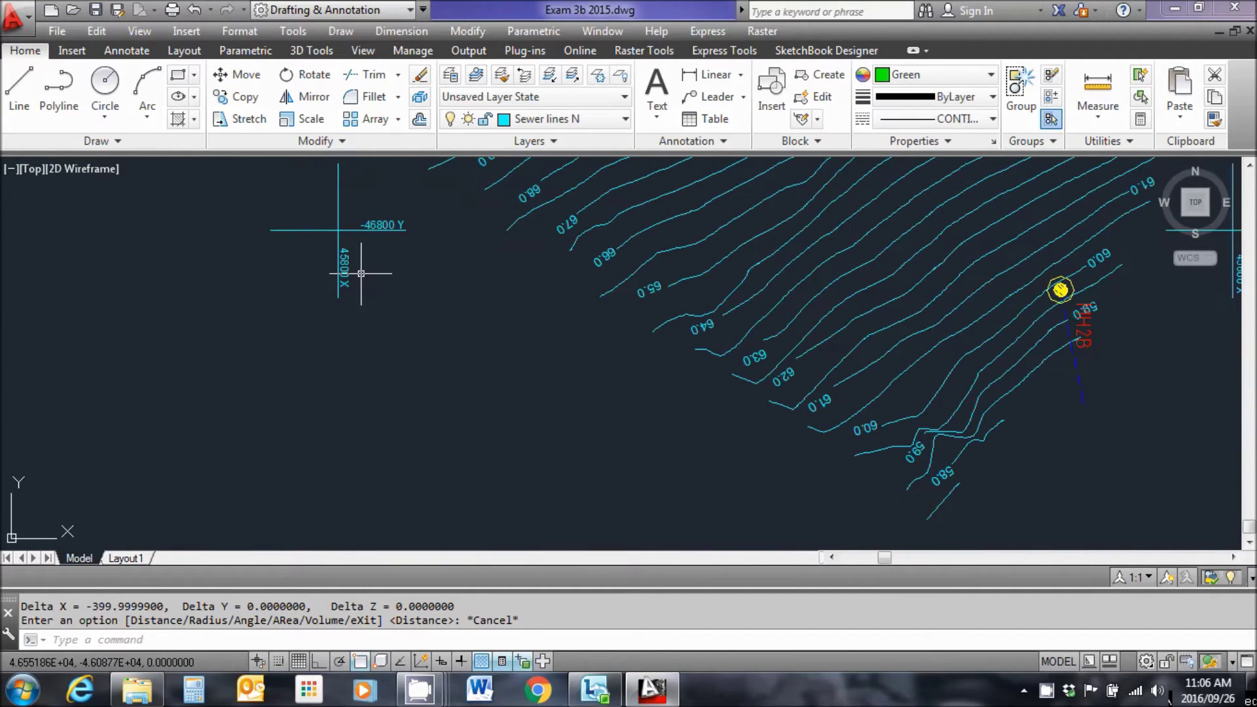
pyautogui.moveTo(505, 272); pyautogui.dragTo(463, 278, button='middle')
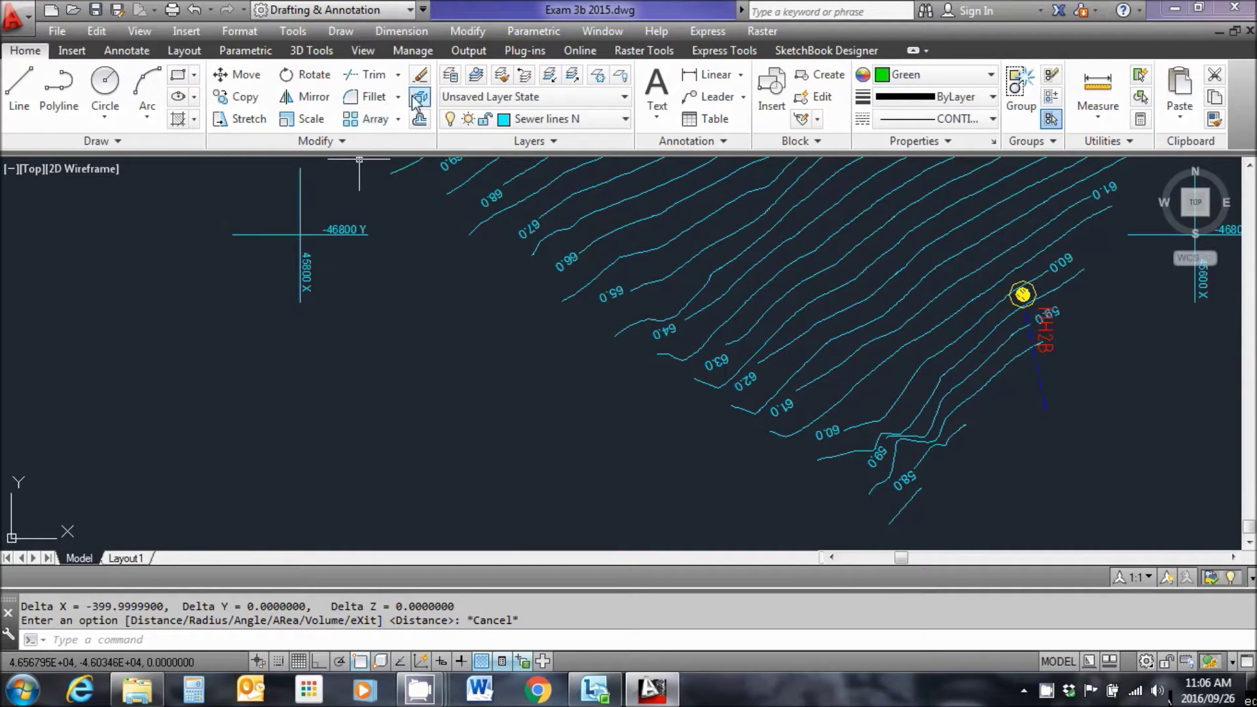
# - Measure the distance between the lower ends of the two southern grid crosses
pyautogui.click(1097, 92)
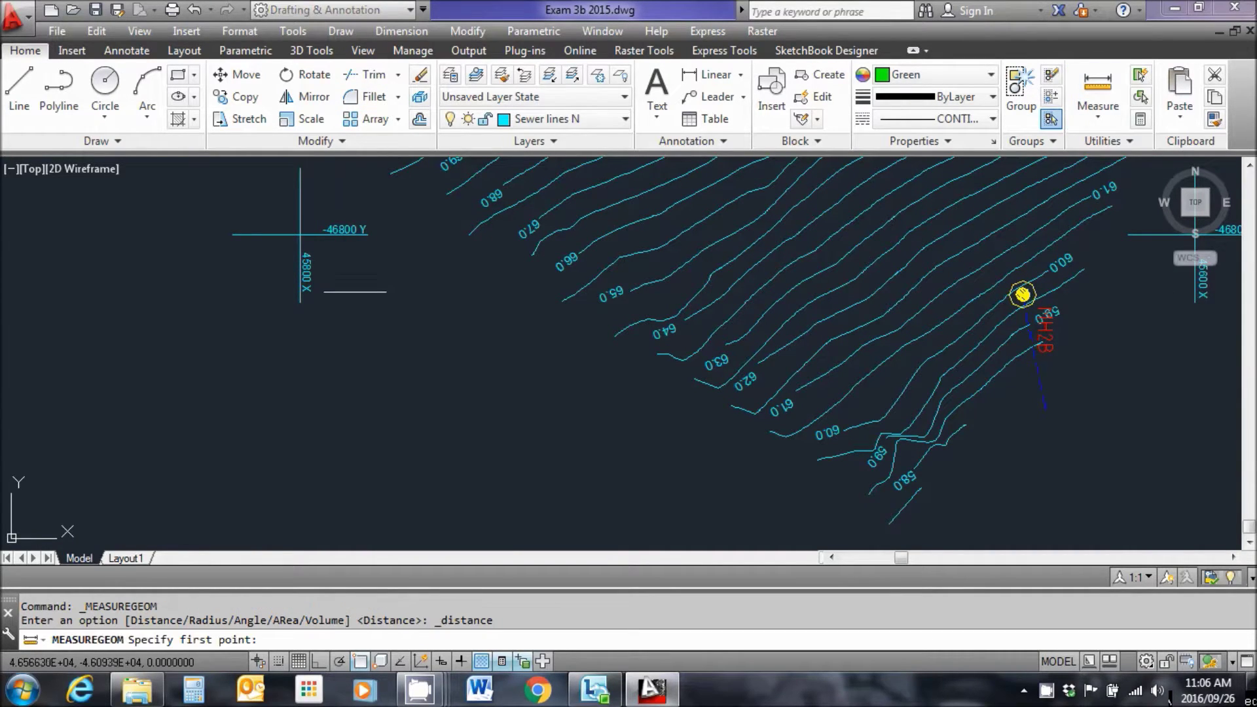
pyautogui.click(300, 302)
pyautogui.click(1200, 302)
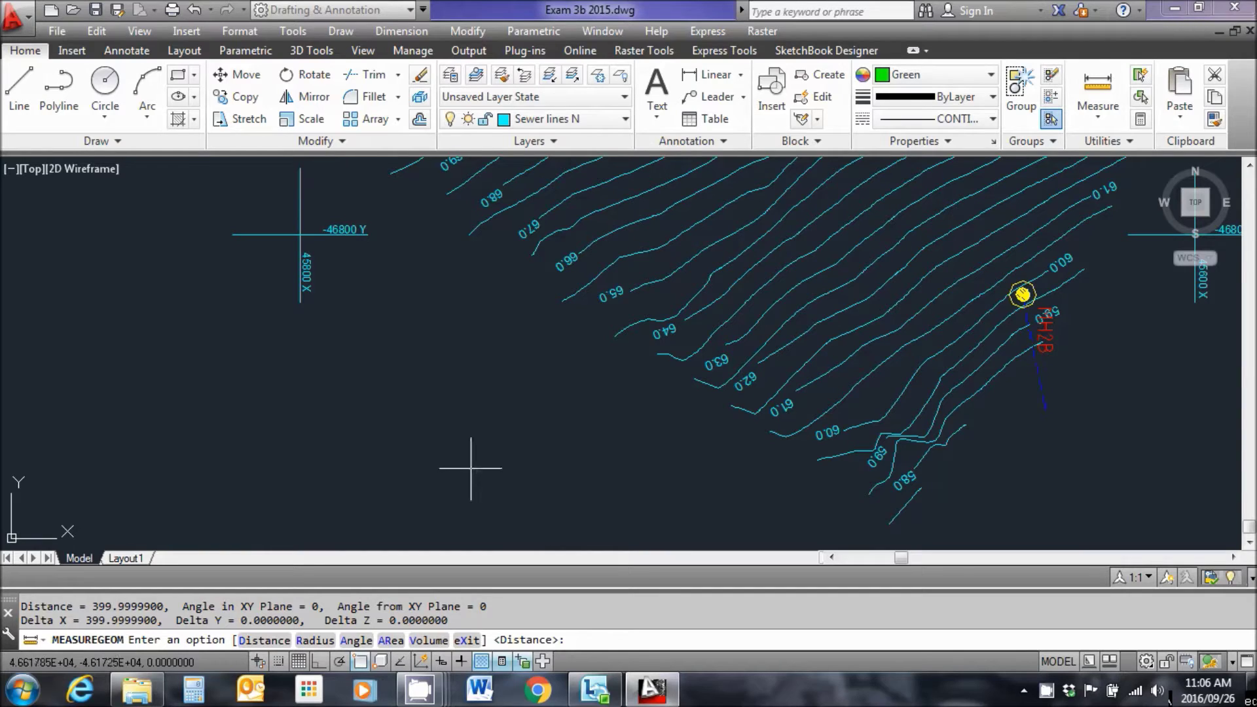
pyautogui.press('Escape')
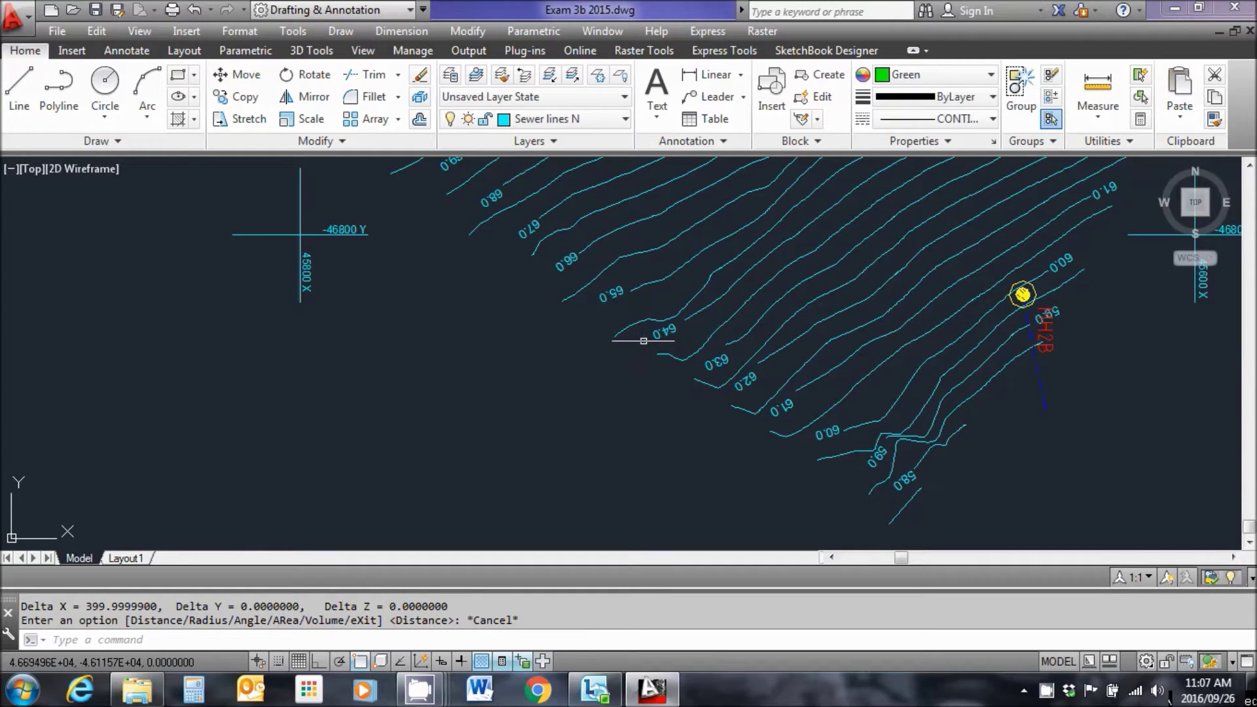
# - Query the coordinates of the north-western grid cross's centre, labelled -46400 Y and 45800 X, with ID Point
pyautogui.scroll(-5, 643, 341)
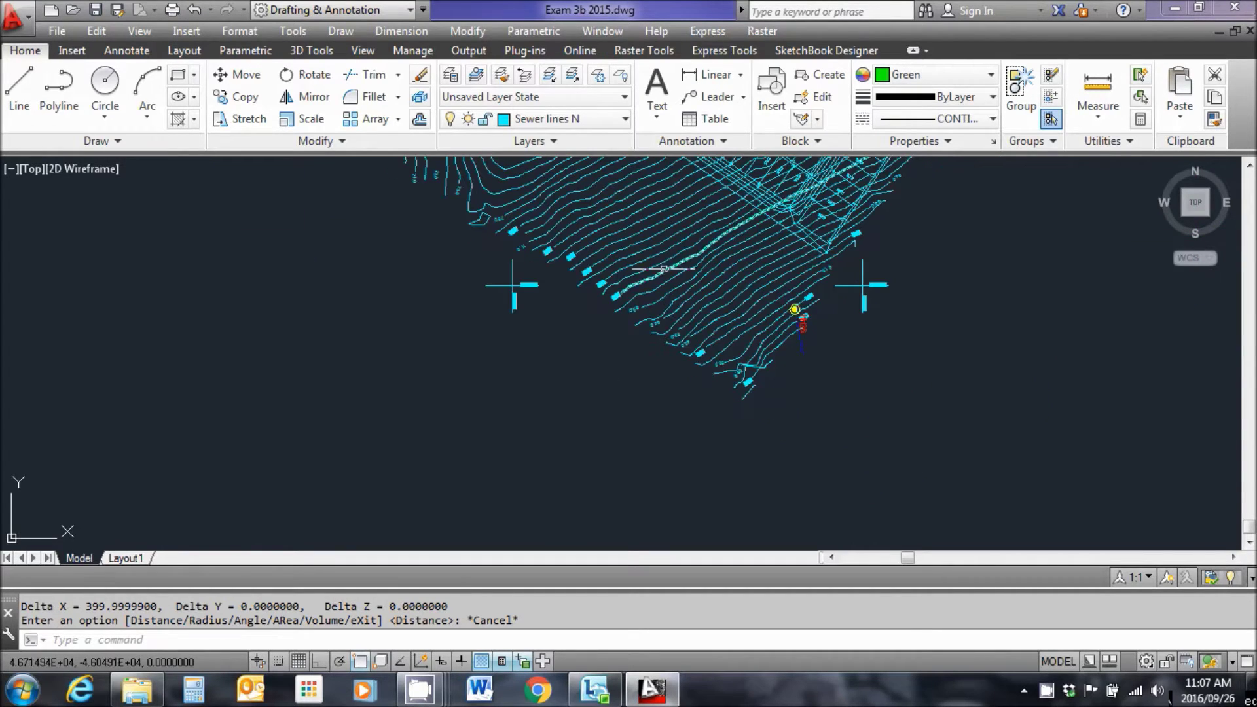
pyautogui.moveTo(648, 317); pyautogui.dragTo(640, 523, button='middle')
pyautogui.scroll(-3, 584, 311)
pyautogui.scroll(1, 585, 311)
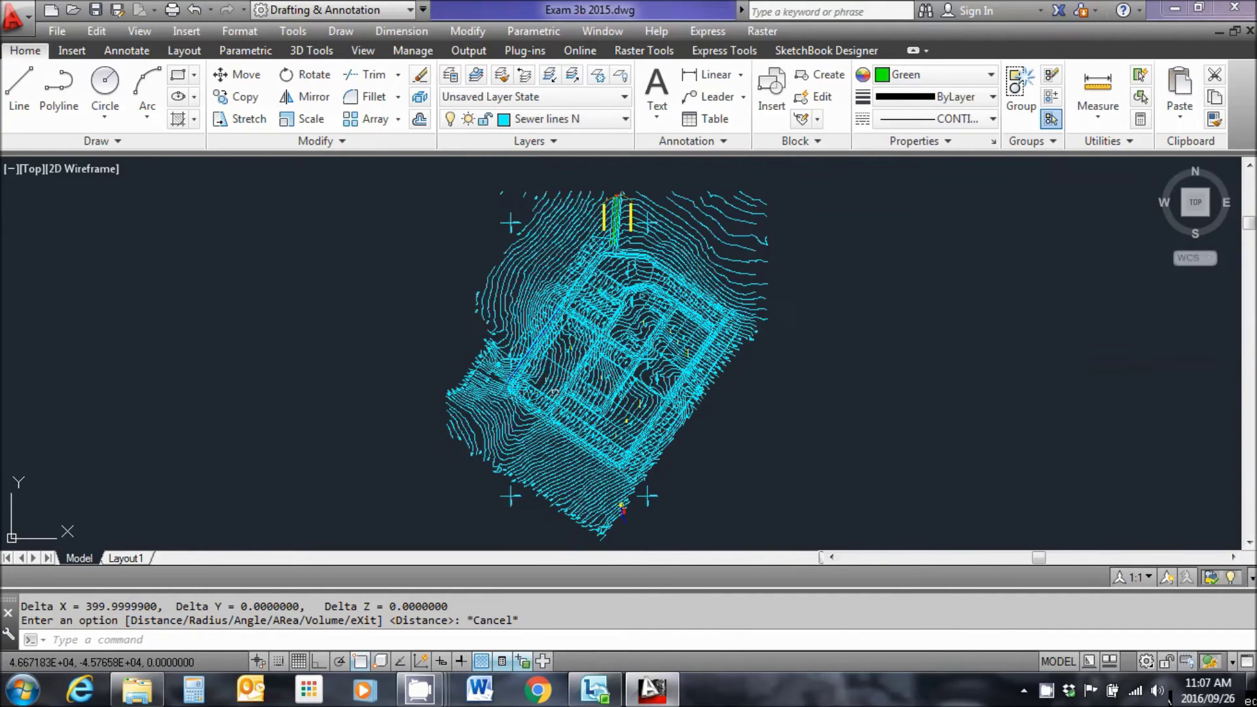
pyautogui.scroll(6, 576, 327)
pyautogui.moveTo(593, 308); pyautogui.dragTo(586, 226, button='middle')
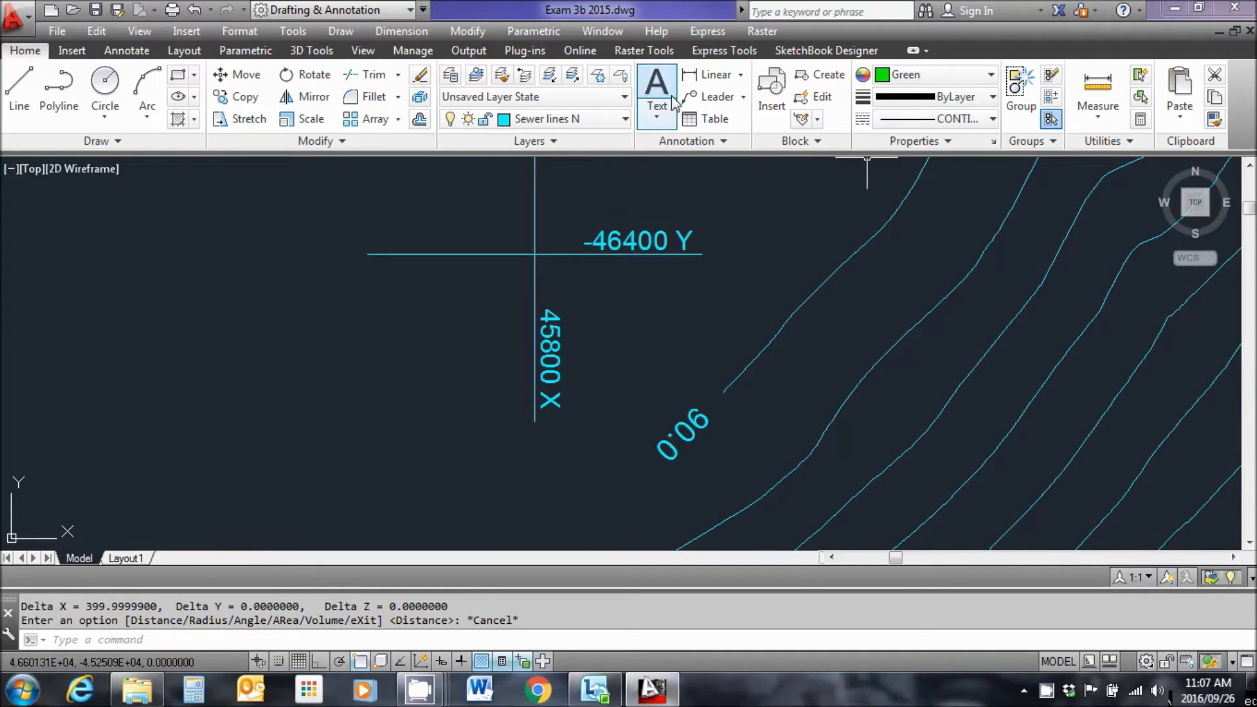
pyautogui.click(1122, 141)
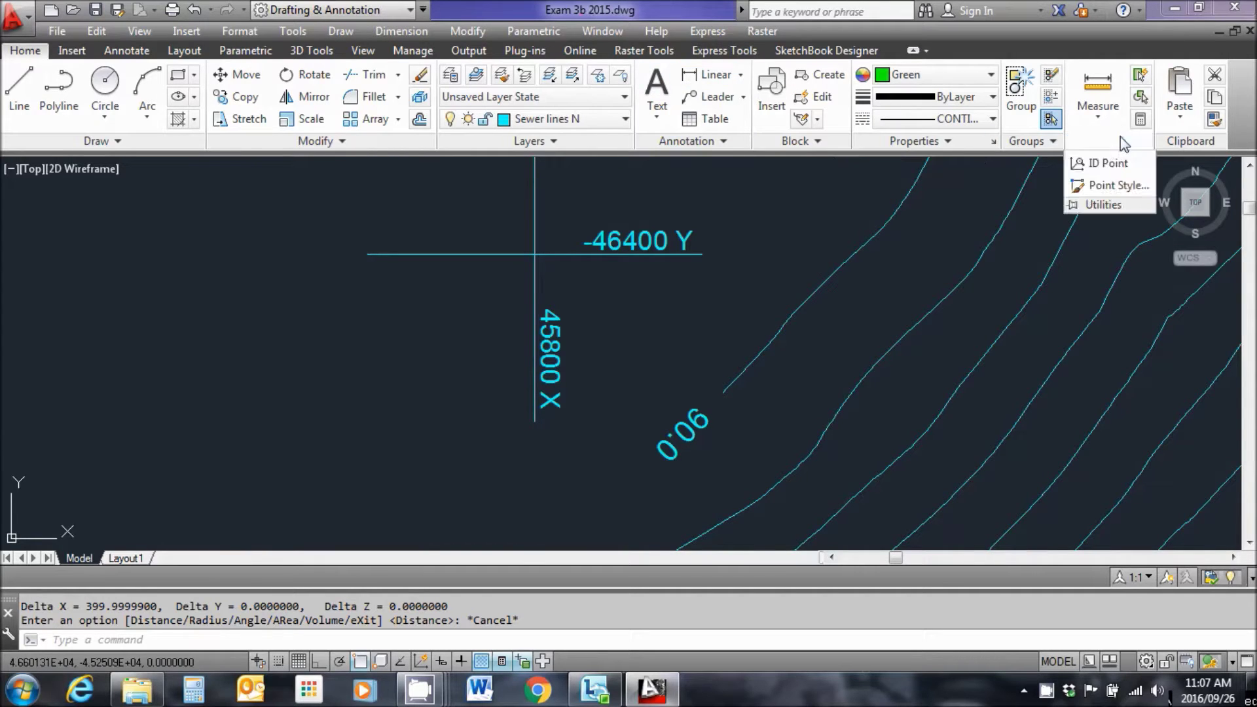
pyautogui.click(1114, 164)
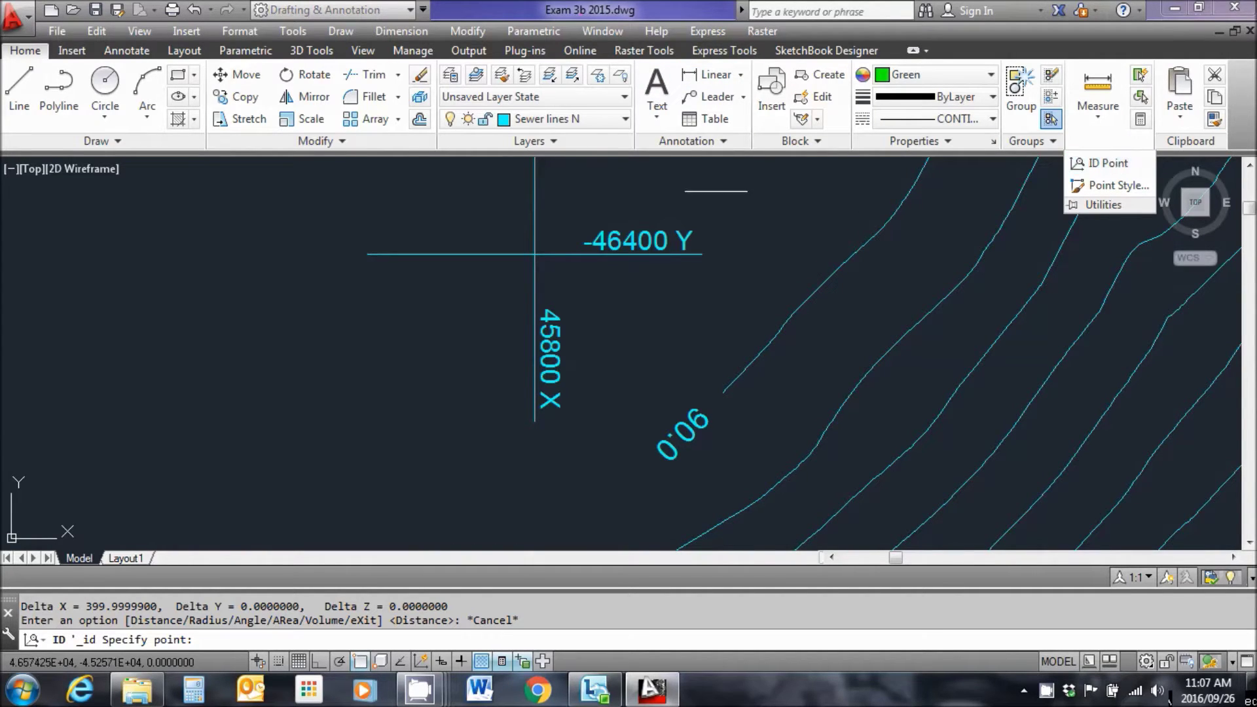
pyautogui.click(534, 254)
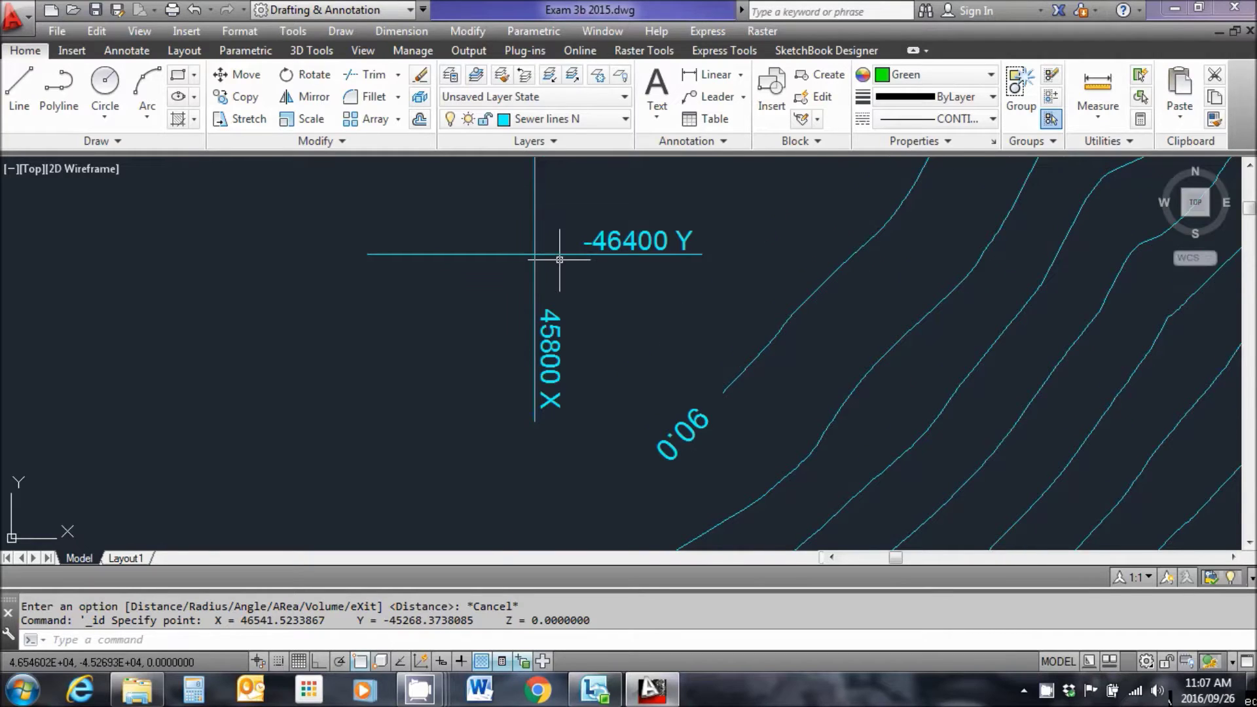
# - Configure the drawing units with a length precision of 0.000 and an angle precision of 0.0000
pyautogui.scroll(-6, 539, 262)
pyautogui.moveTo(618, 304); pyautogui.dragTo(578, 230, button='middle')
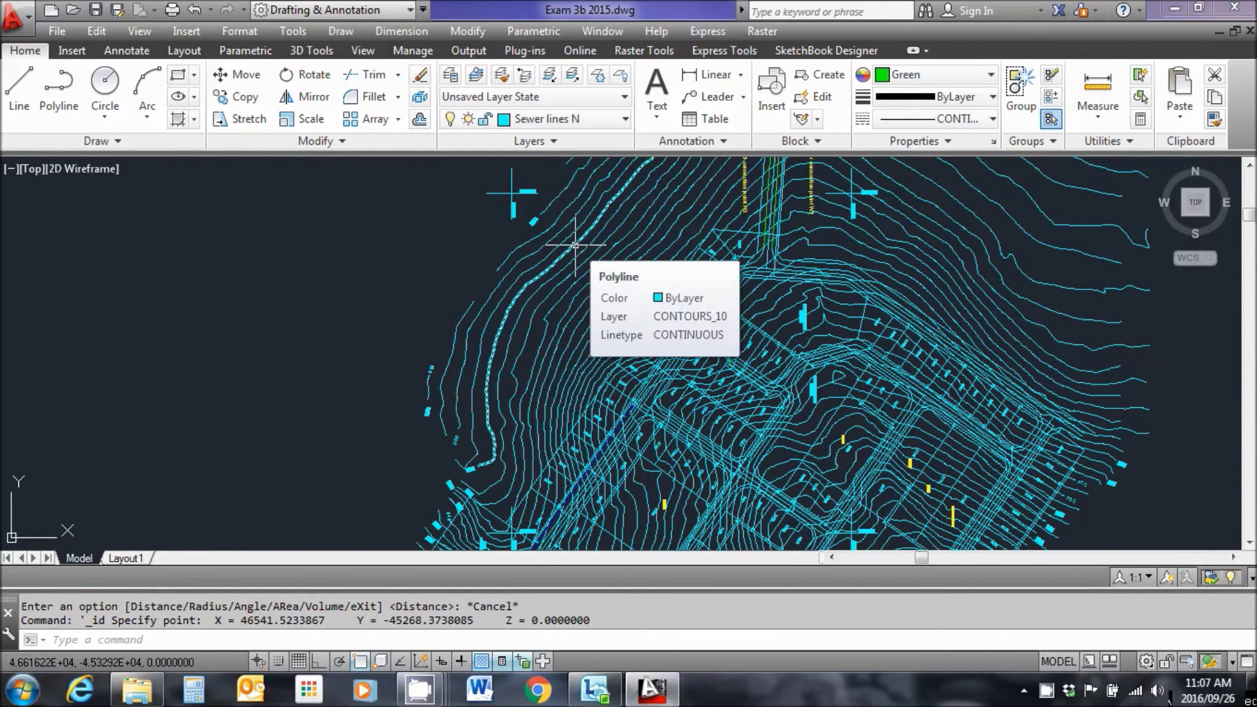
pyautogui.scroll(-6, 512, 282)
pyautogui.scroll(2, 598, 292)
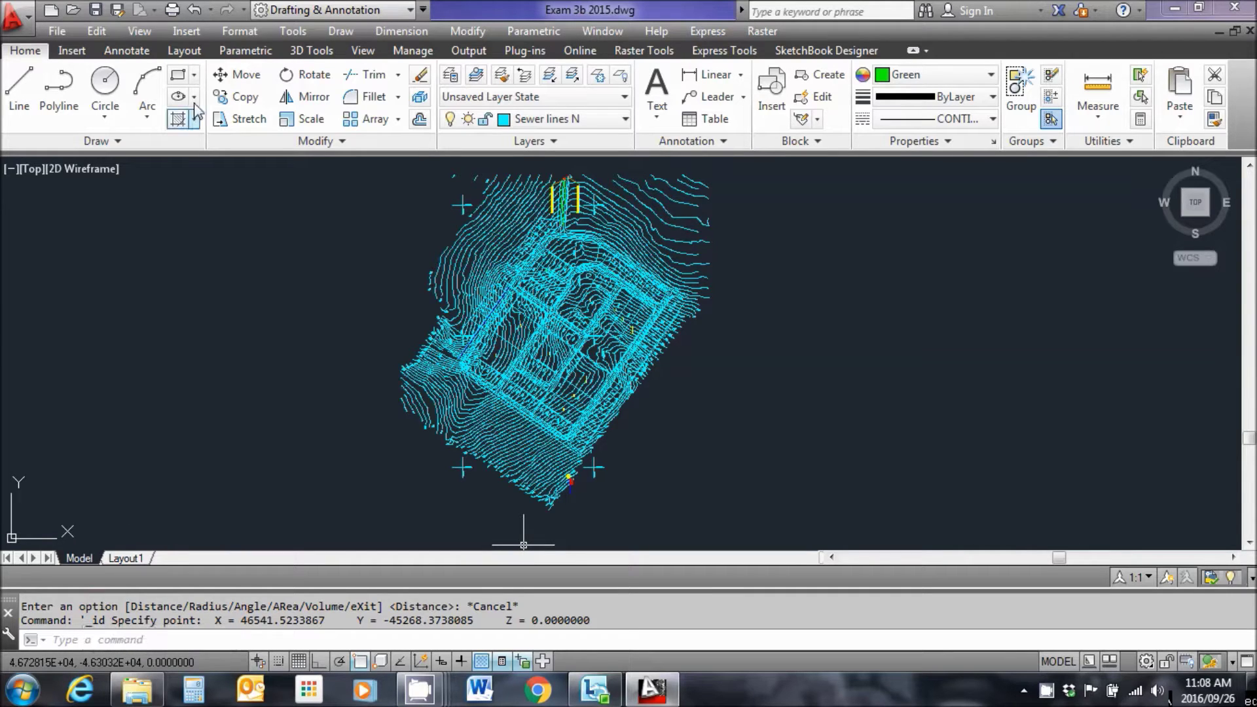
pyautogui.click(246, 33)
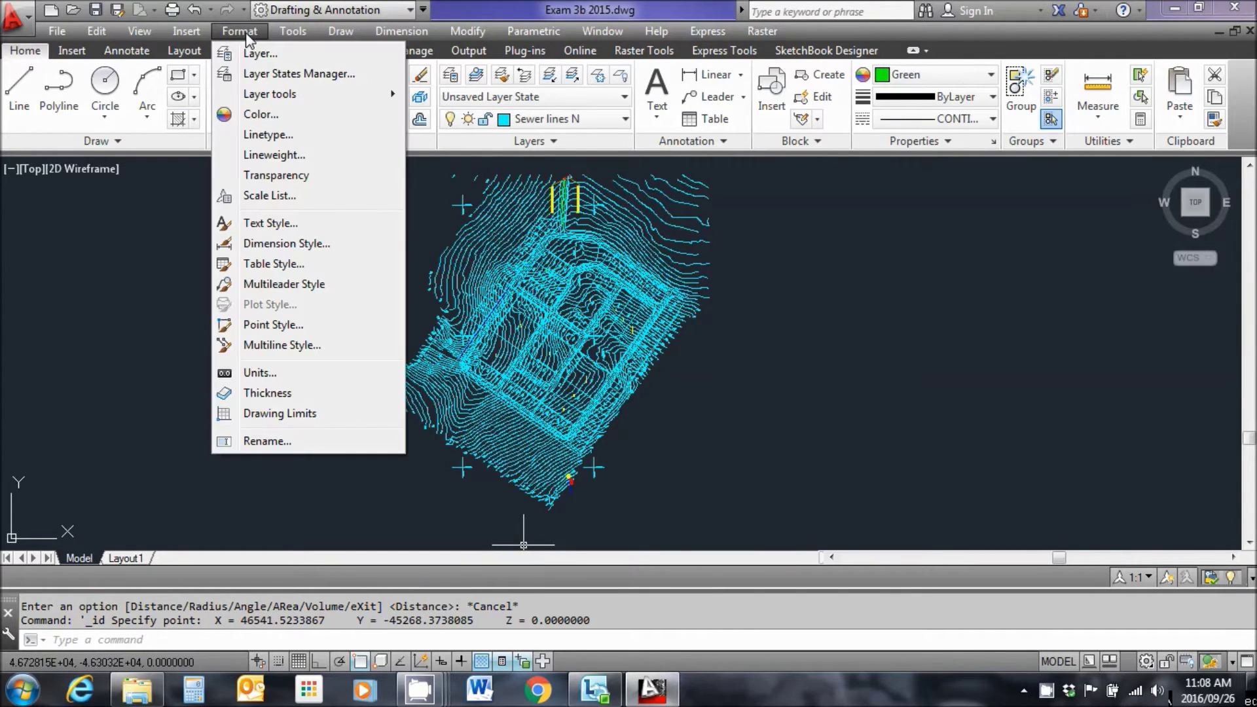
pyautogui.click(256, 378)
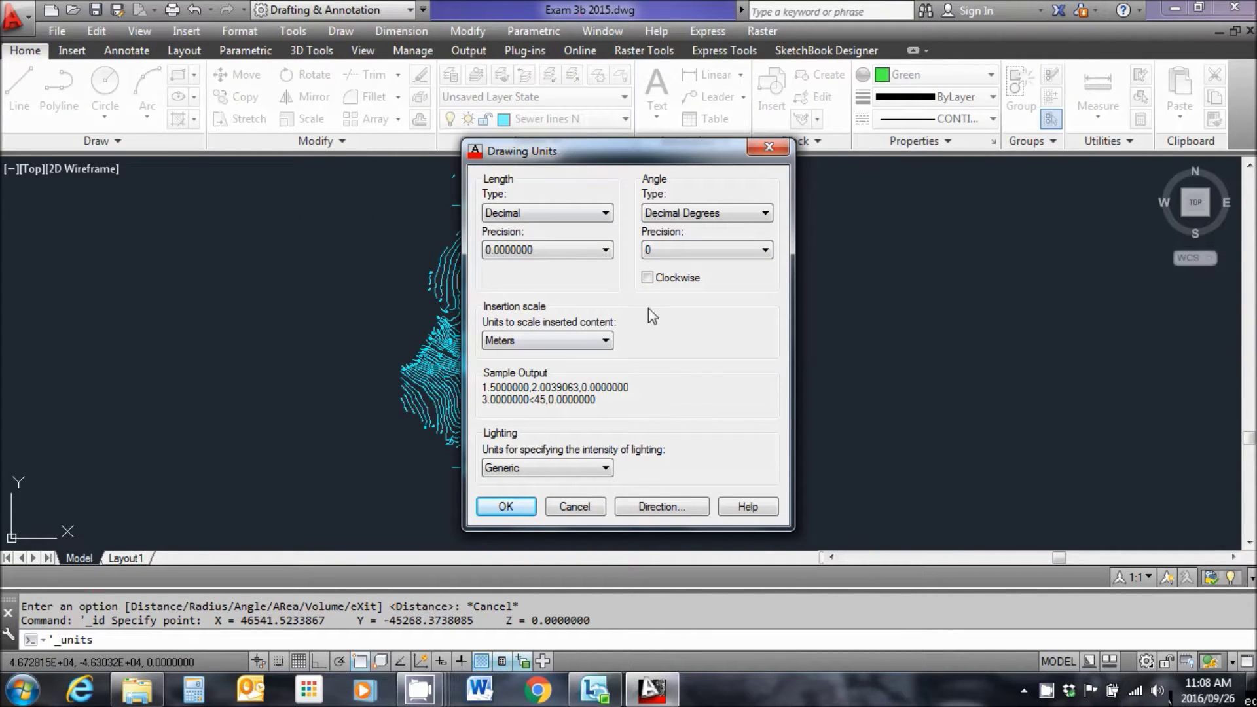
pyautogui.click(606, 250)
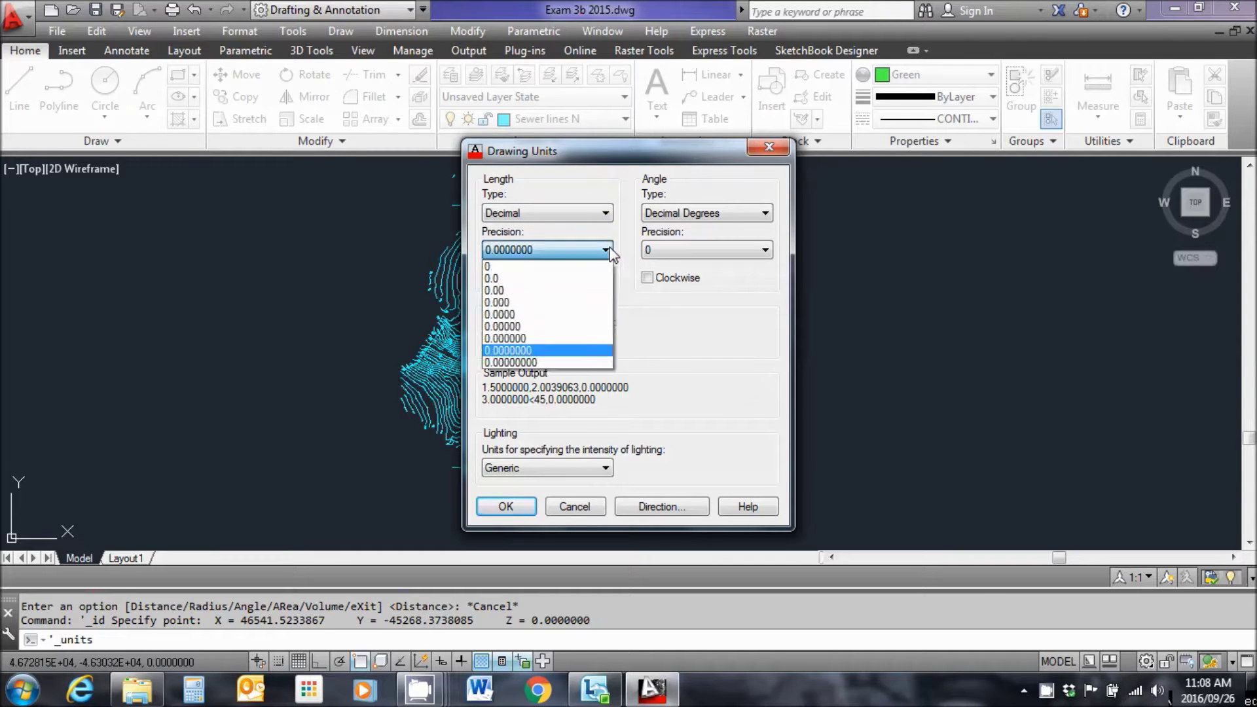
pyautogui.click(537, 302)
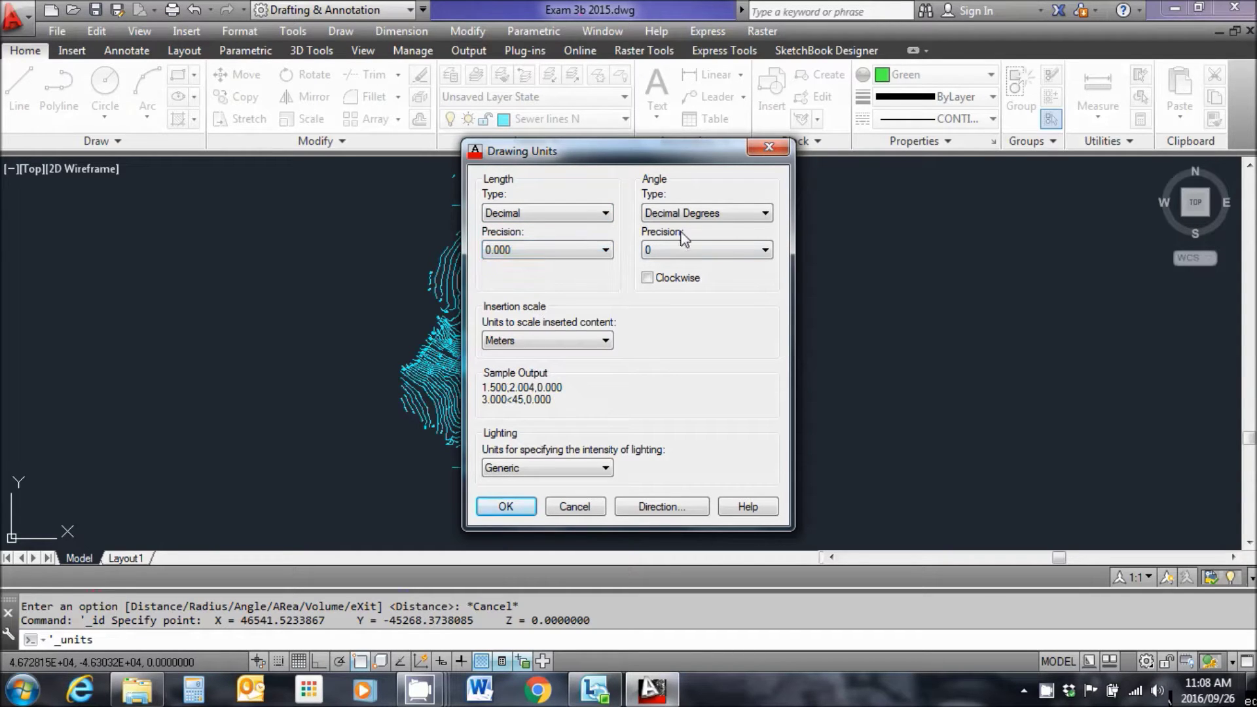
pyautogui.click(765, 251)
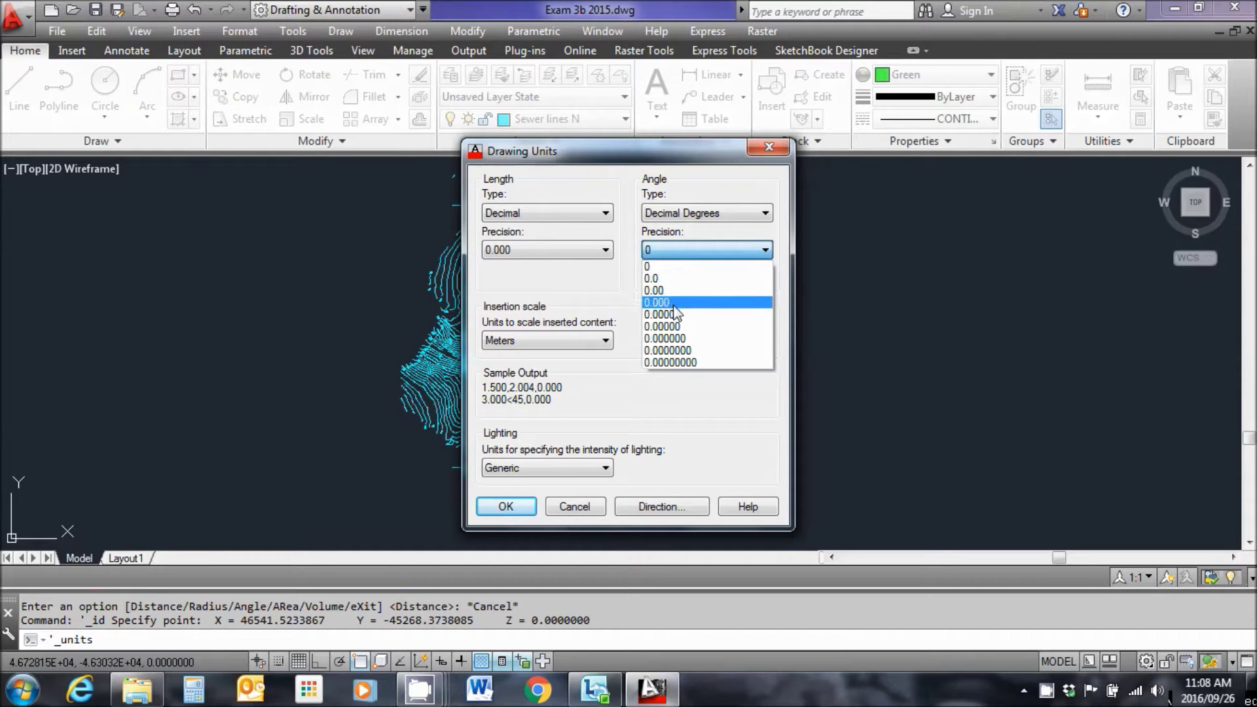
pyautogui.click(674, 315)
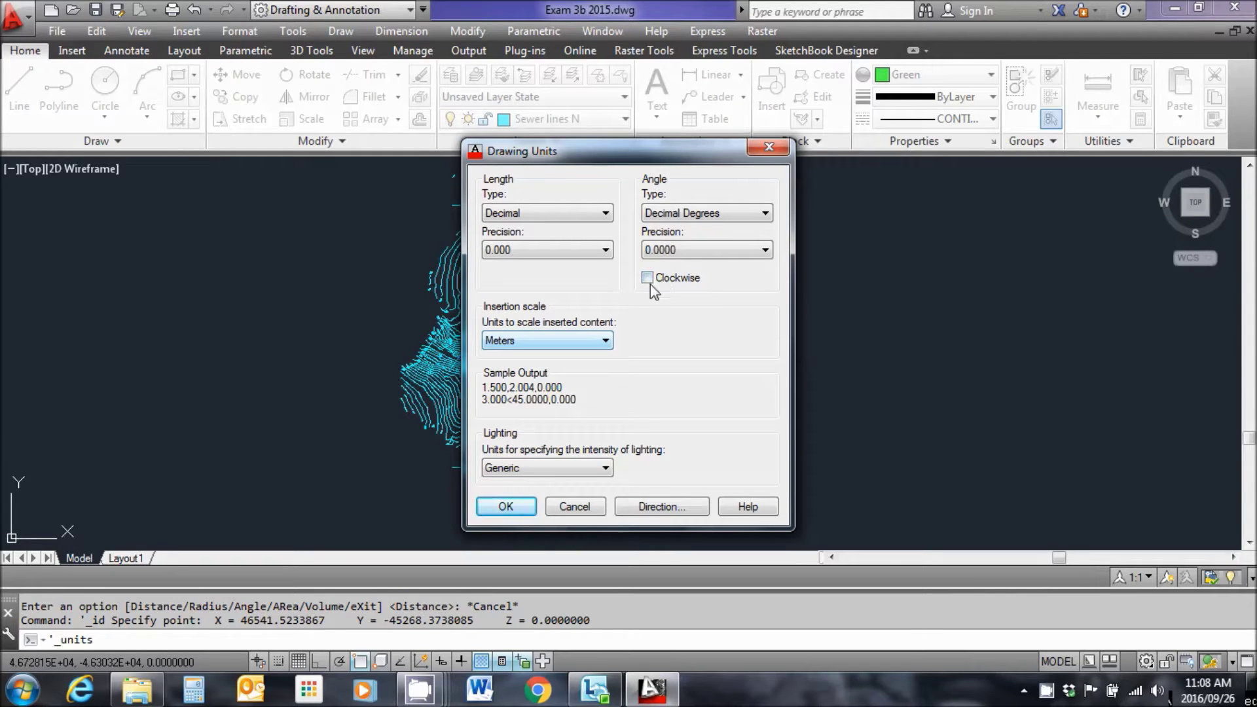
pyautogui.click(522, 508)
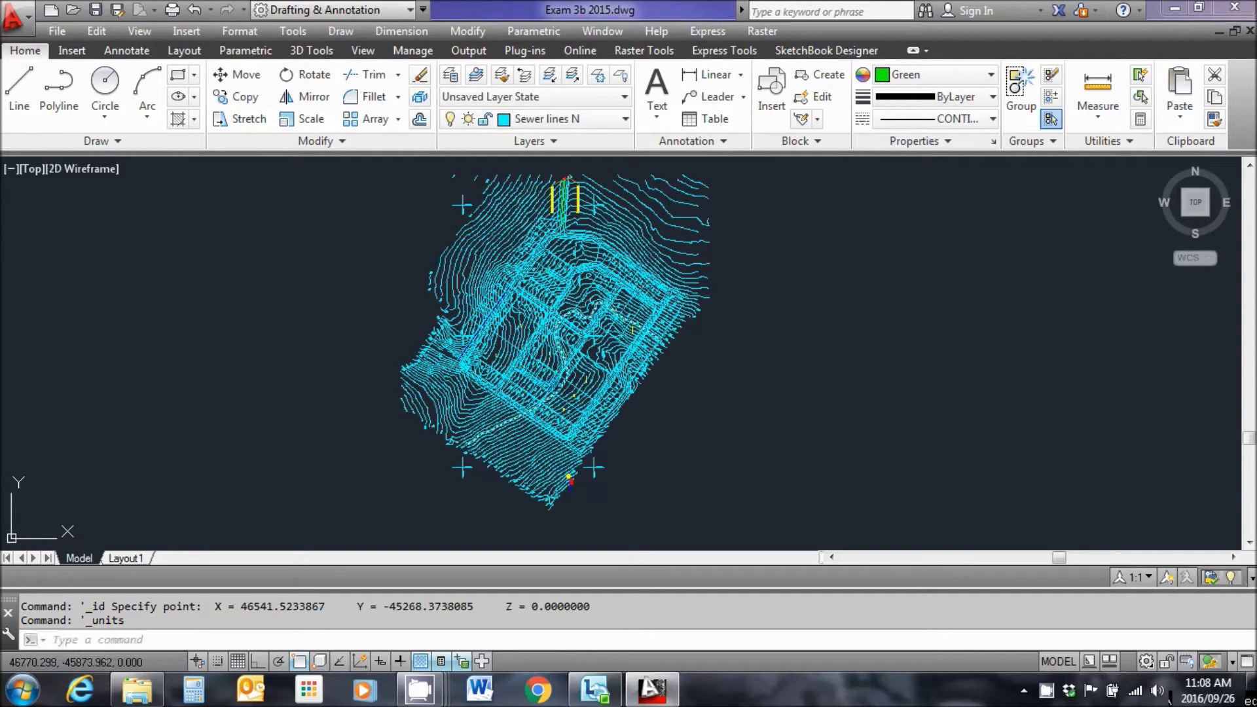
pyautogui.click(537, 396)
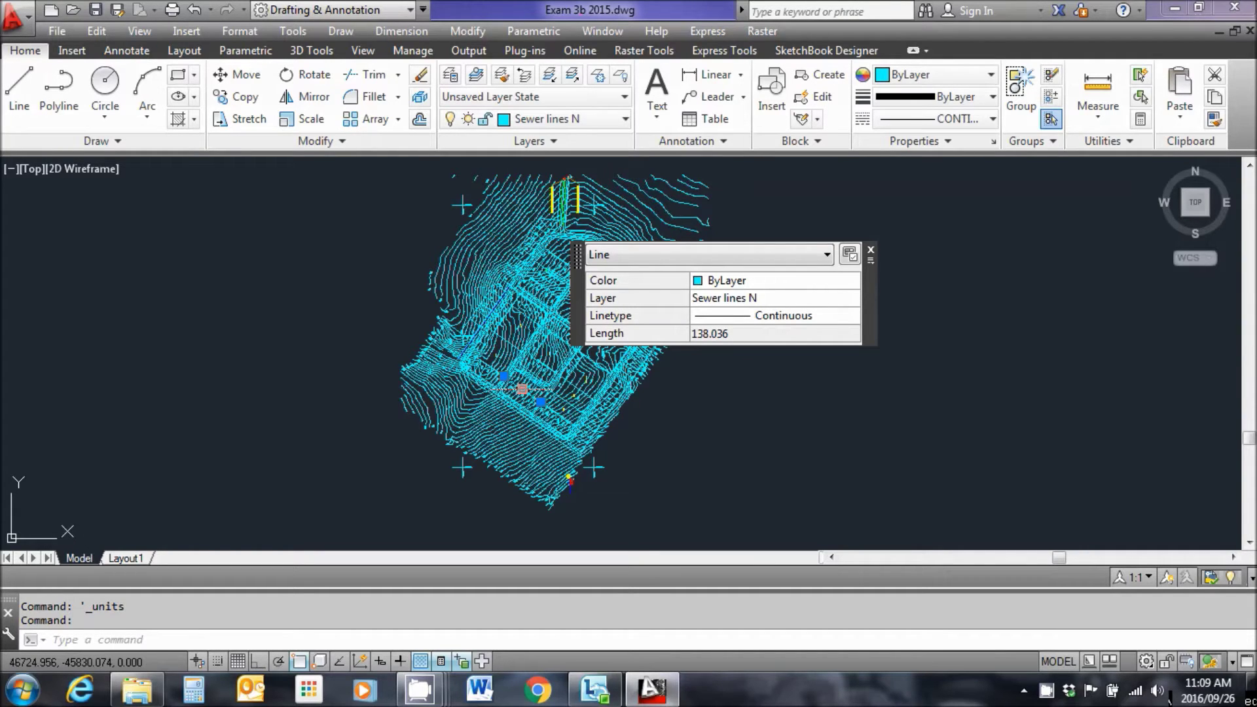
pyautogui.click(871, 249)
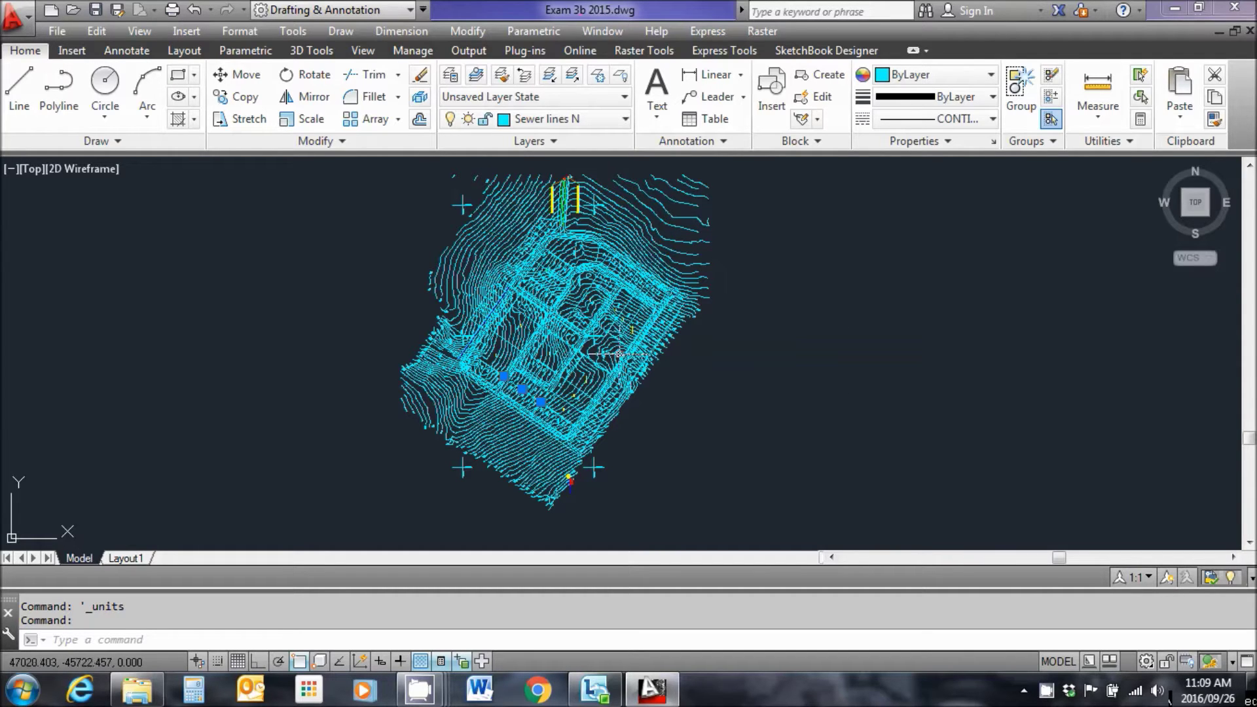
pyautogui.press('Escape')
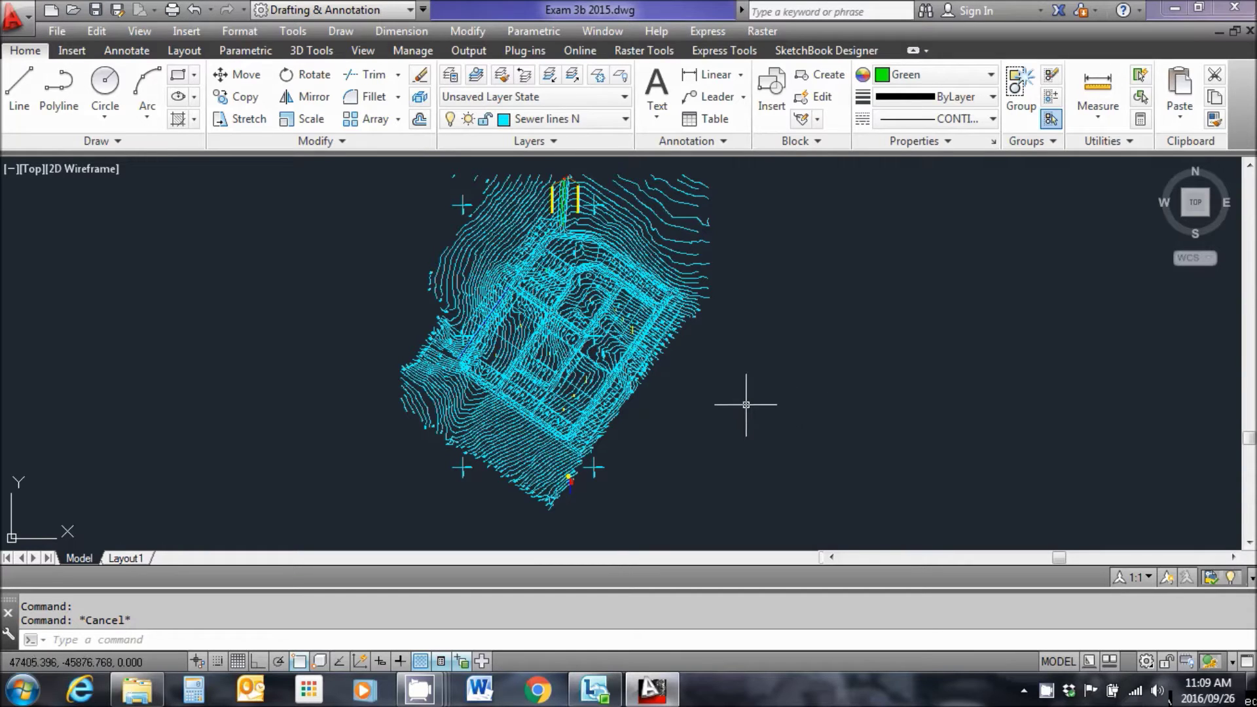
# - Start the Align command on the entire contour plan, including all its grid crosses
pyautogui.scroll(2, 661, 445)
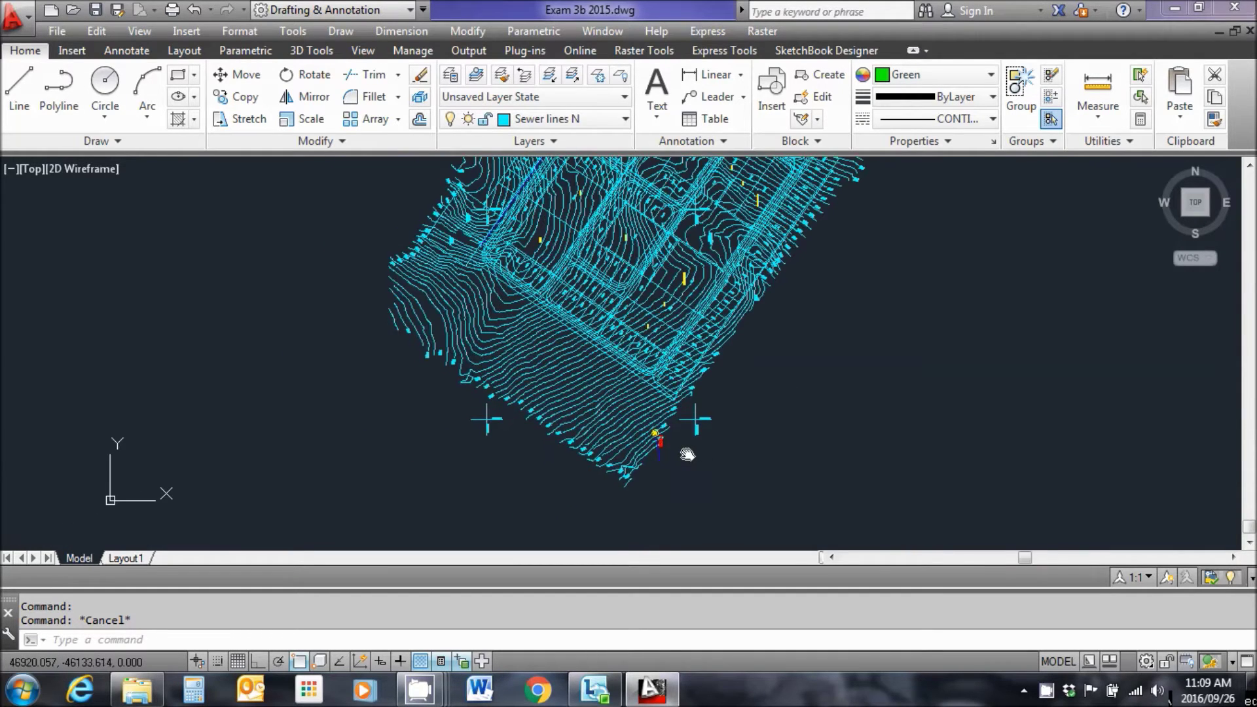
pyautogui.moveTo(684, 451); pyautogui.dragTo(704, 449, button='middle')
pyautogui.scroll(1, 551, 446)
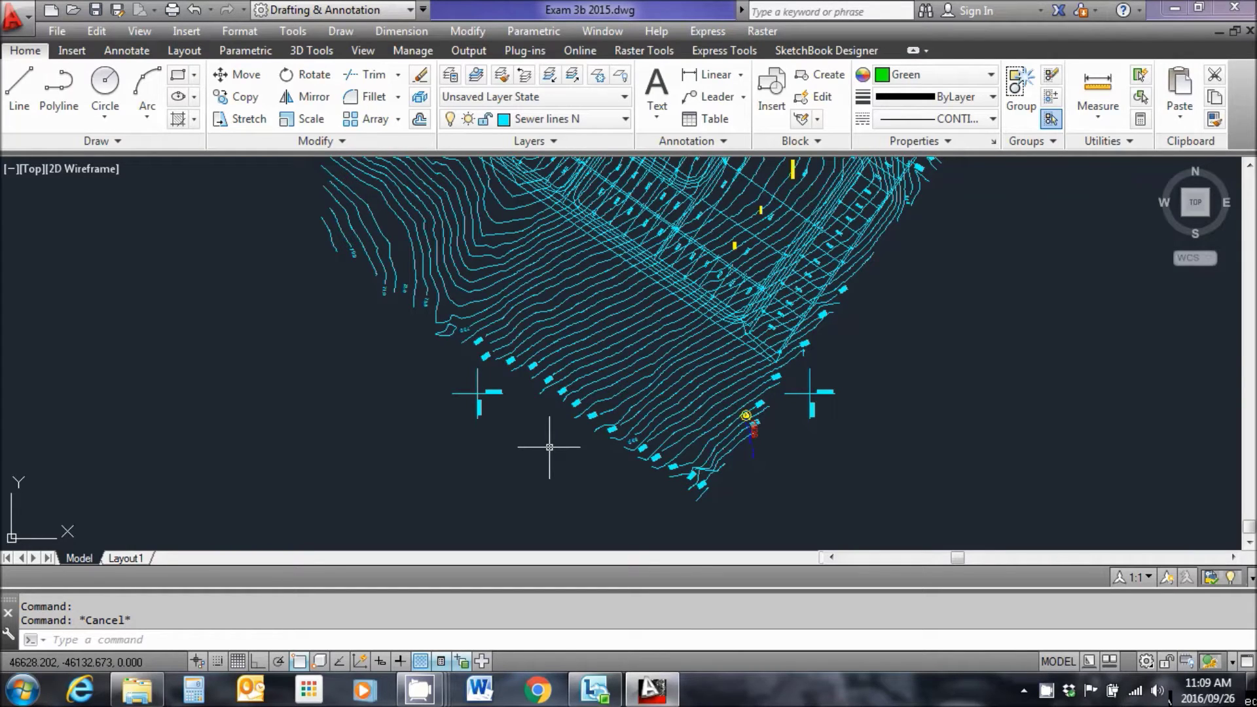
pyautogui.write('align')
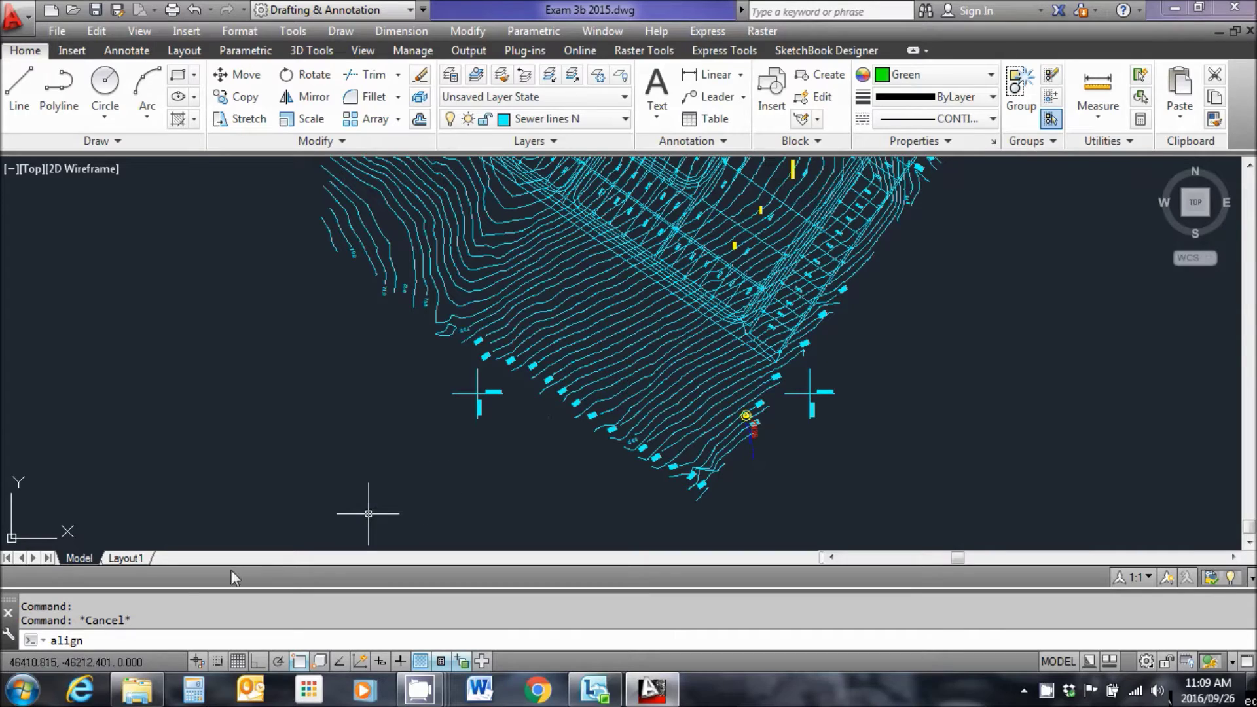
pyautogui.moveTo(95, 644); pyautogui.dragTo(74, 640)
pyautogui.press('BackSpace')
pyautogui.press('BackSpace')
pyautogui.press('BackSpace')
pyautogui.write('lig')
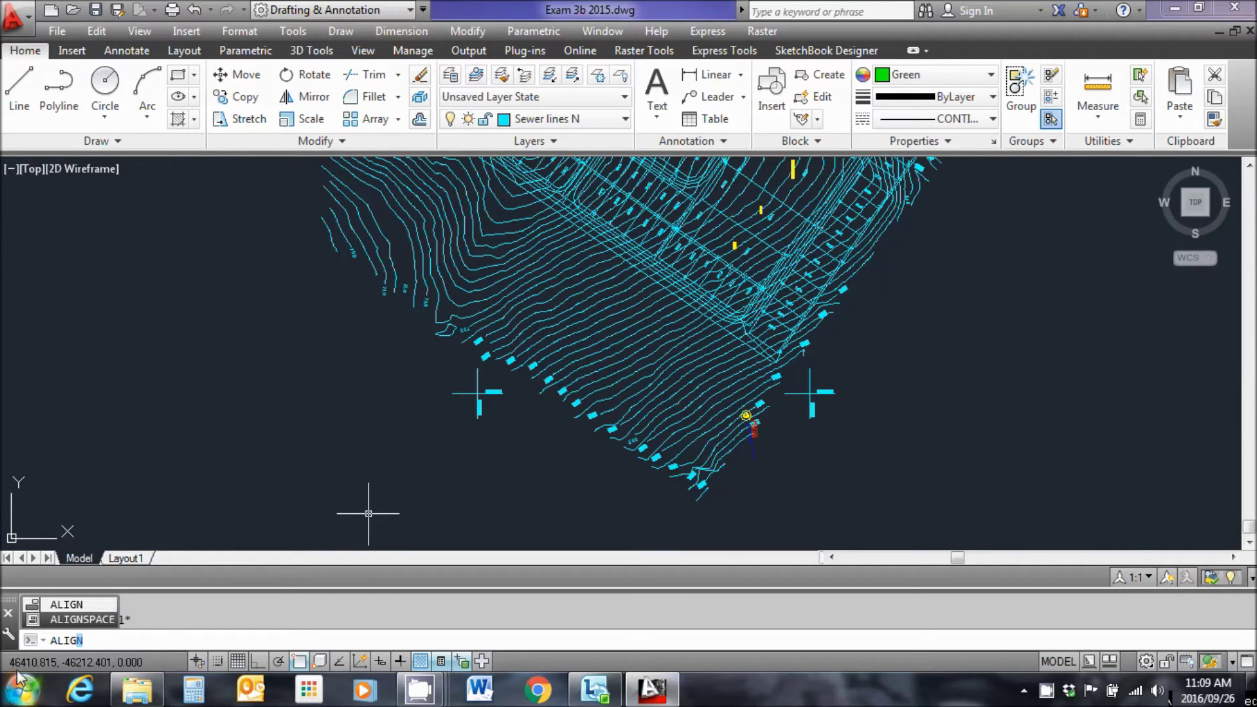
pyautogui.press('Return')
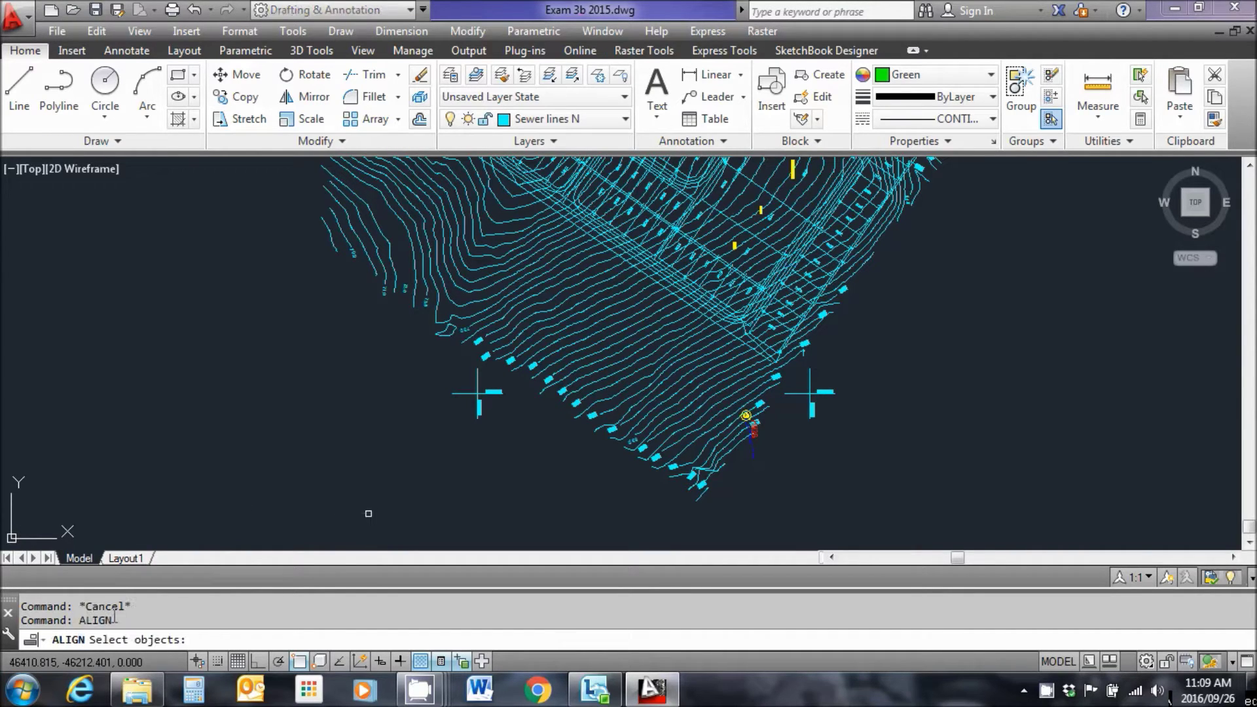
pyautogui.scroll(-6, 589, 399)
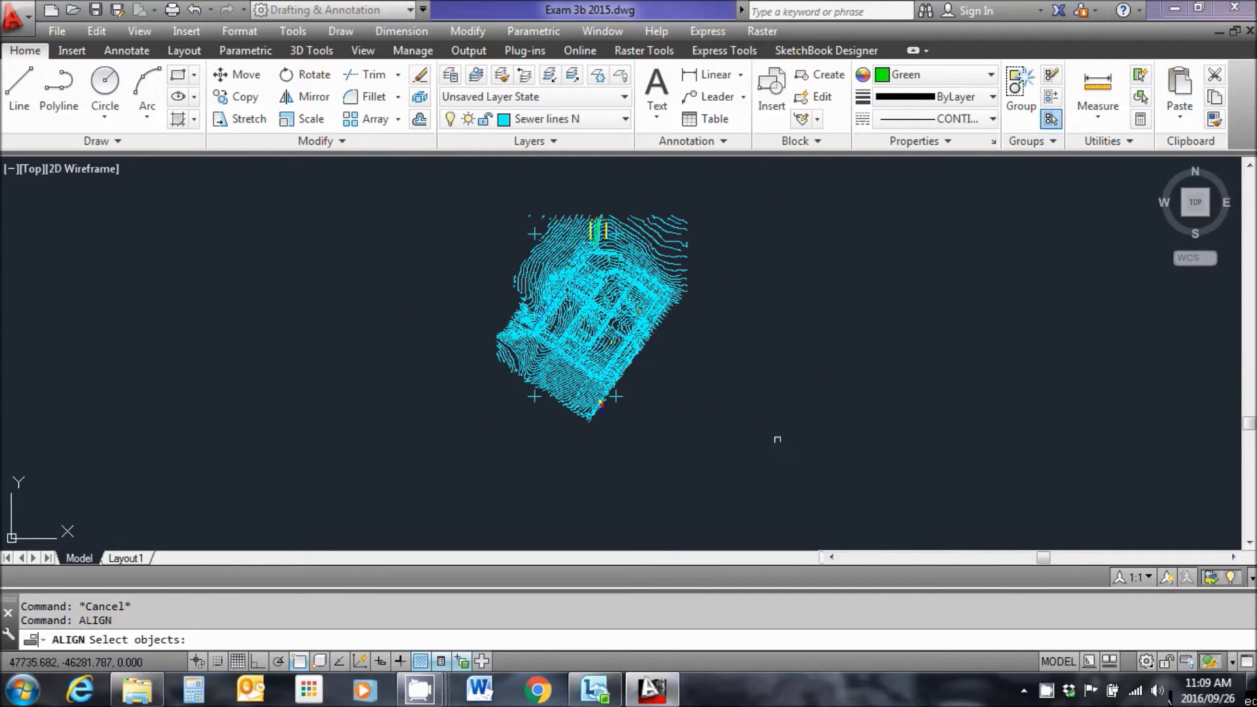
pyautogui.click(781, 440)
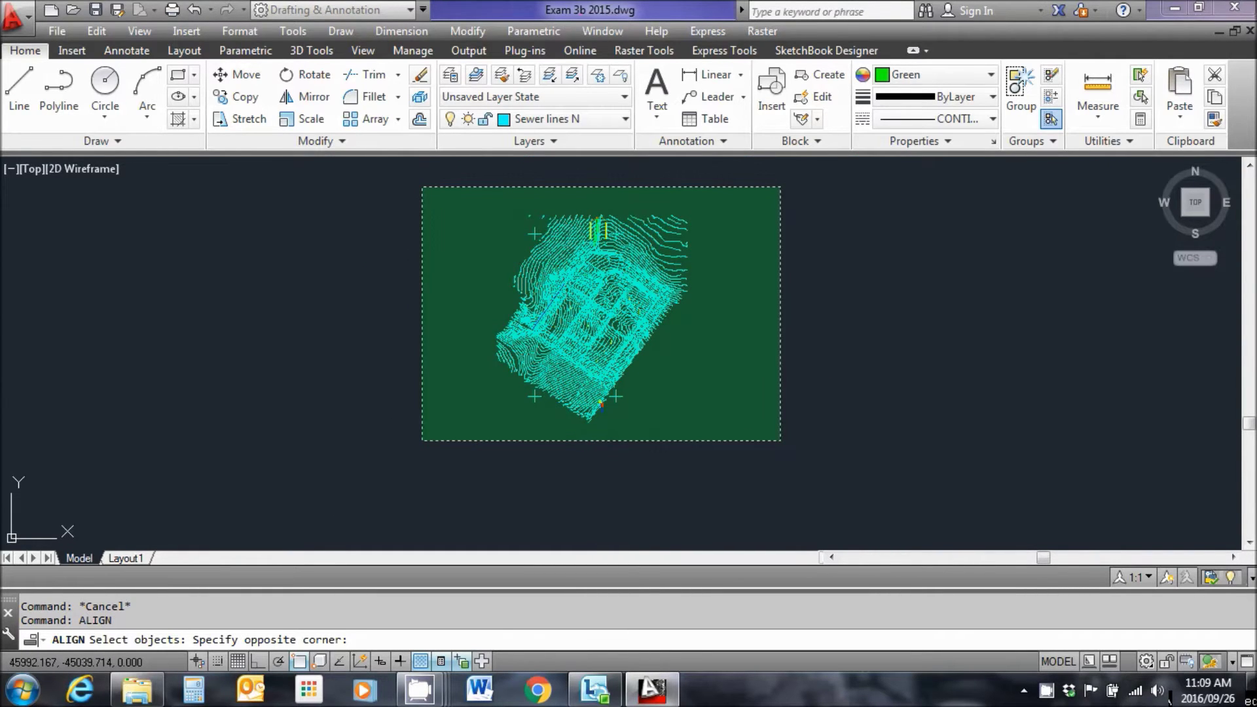
pyautogui.click(422, 187)
pyautogui.press('Return')
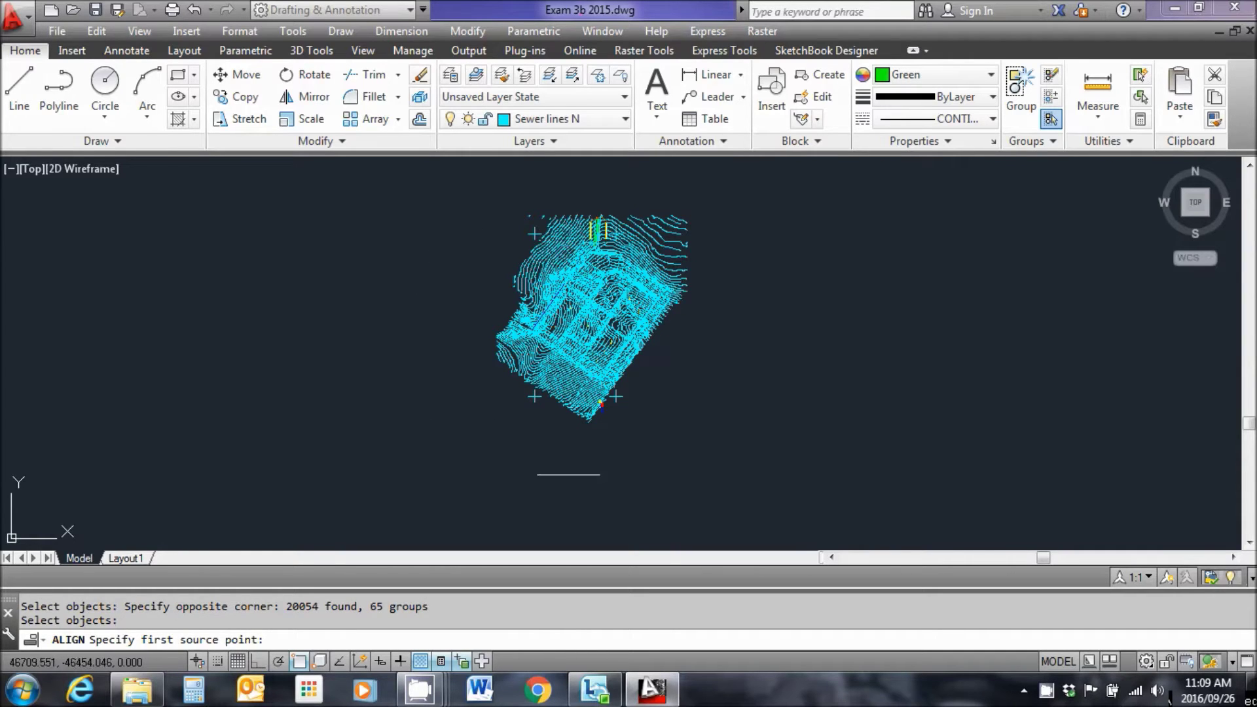
# - Map the centre of the south-eastern grid cross, labelled -46800 Y and 45600 X, to the first destination point -46800,45600
pyautogui.scroll(10, 639, 415)
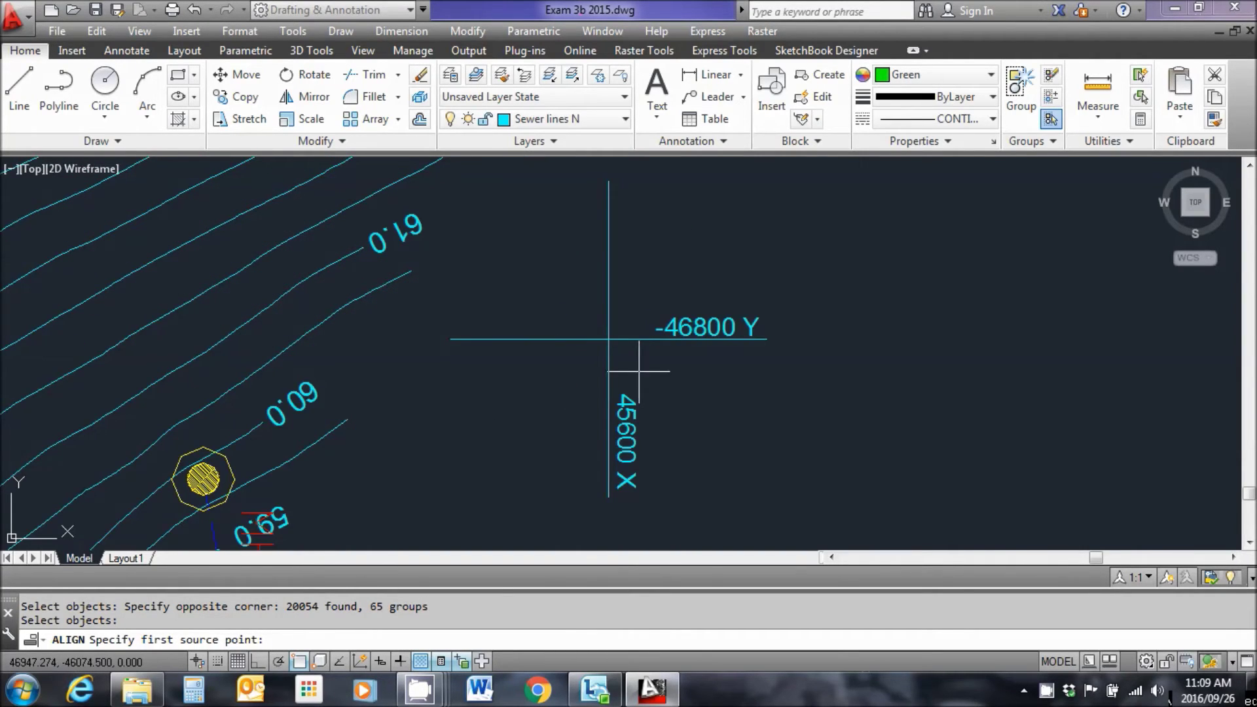
pyautogui.click(608, 339)
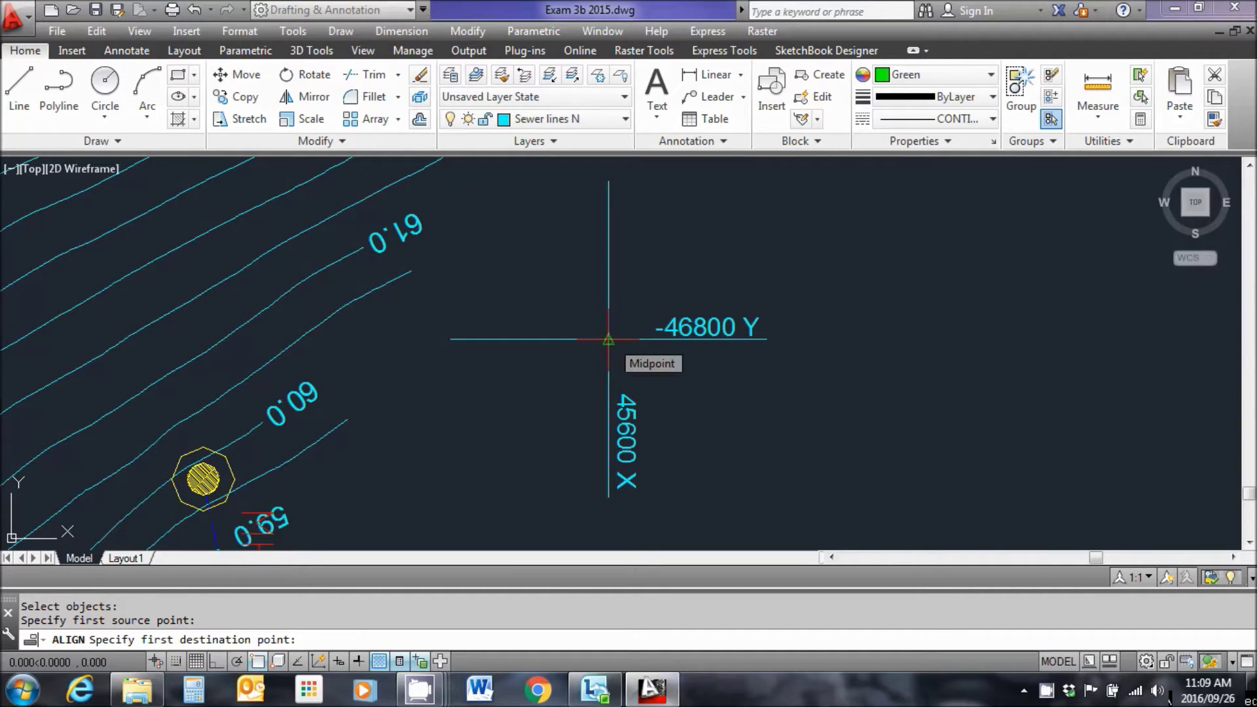
pyautogui.write('6800,45600')
pyautogui.press('Return')
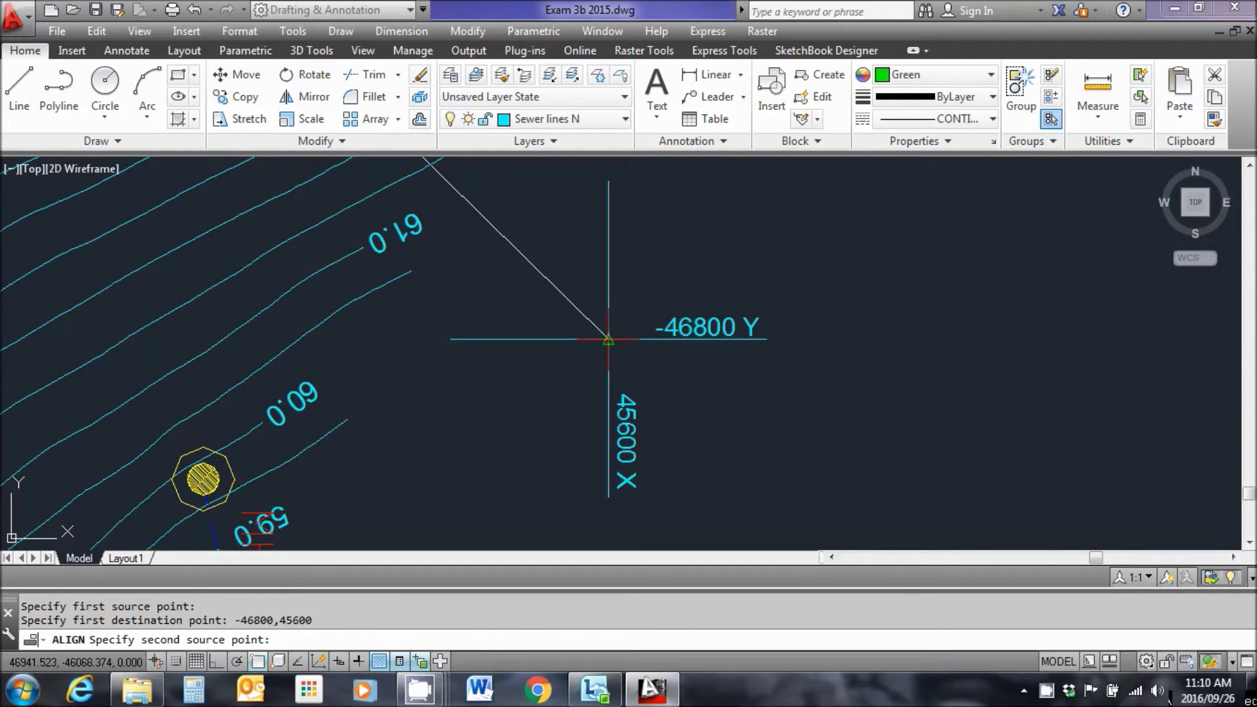
# - Map the north-western grid cross's centre to the second destination point -46400,45800 and finish the alignment with scaling to the alignment points
pyautogui.scroll(-5, 601, 335)
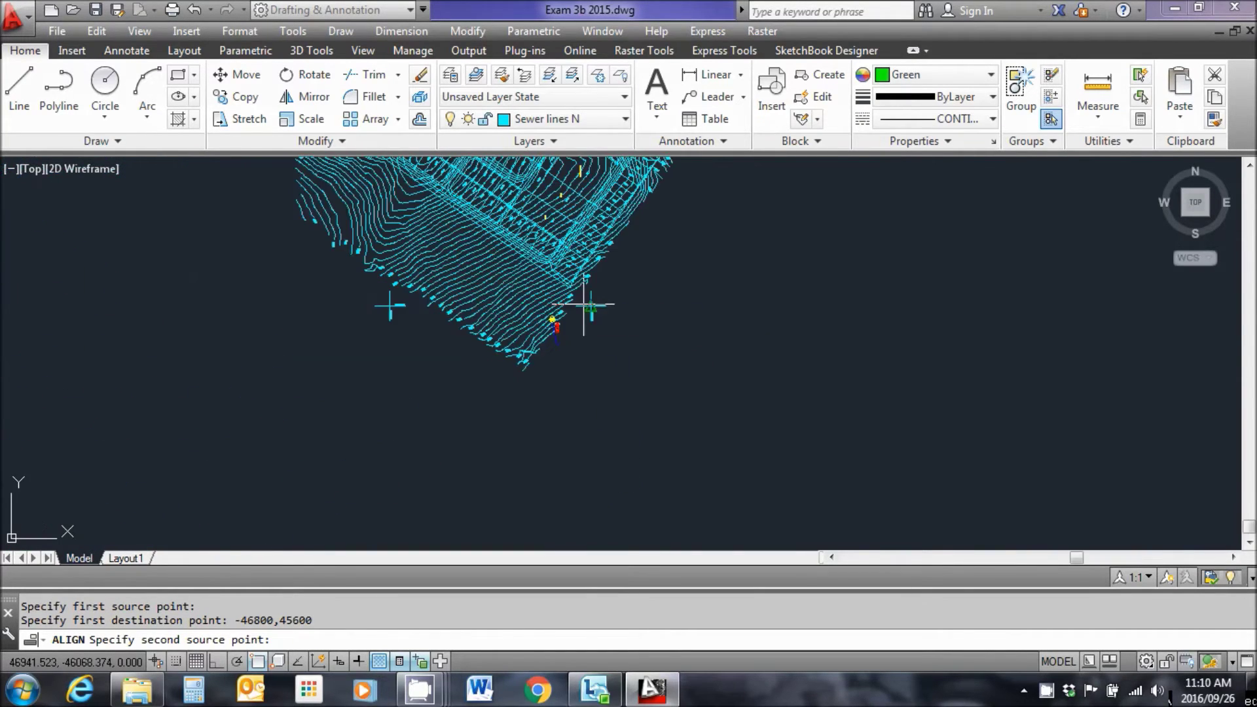
pyautogui.scroll(-2, 584, 304)
pyautogui.scroll(10, 598, 393)
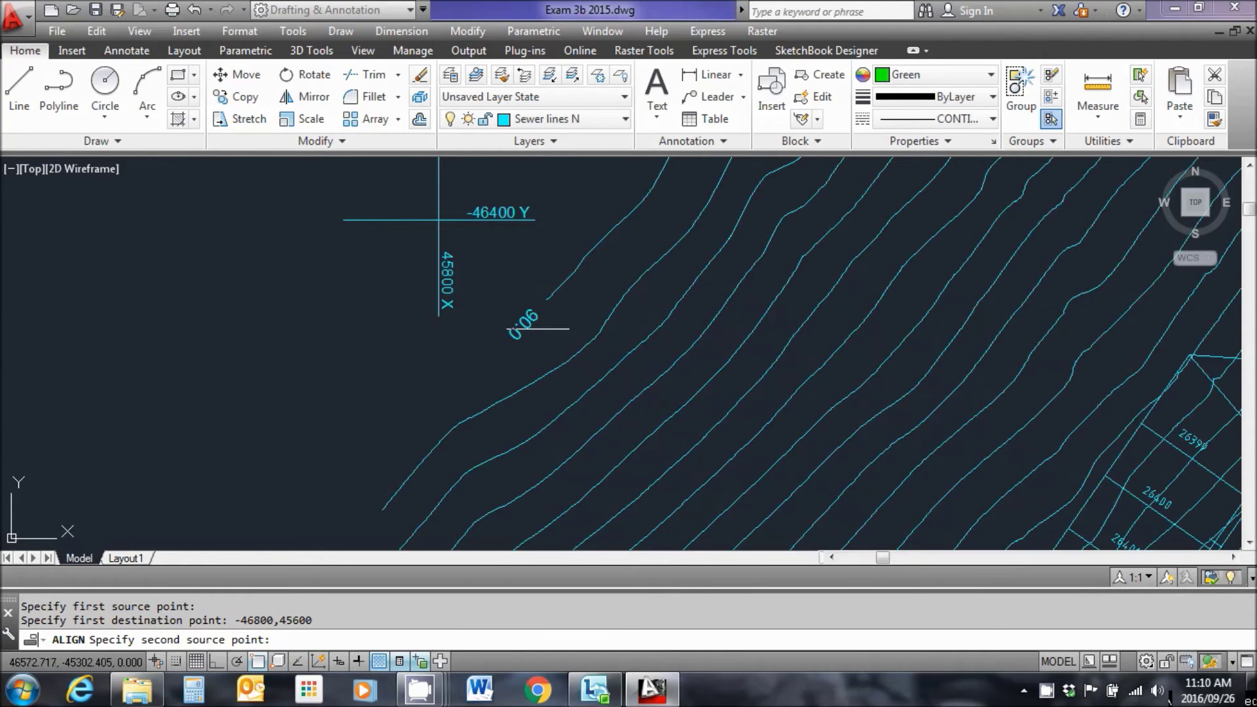
pyautogui.scroll(2, 449, 227)
pyautogui.click(432, 215)
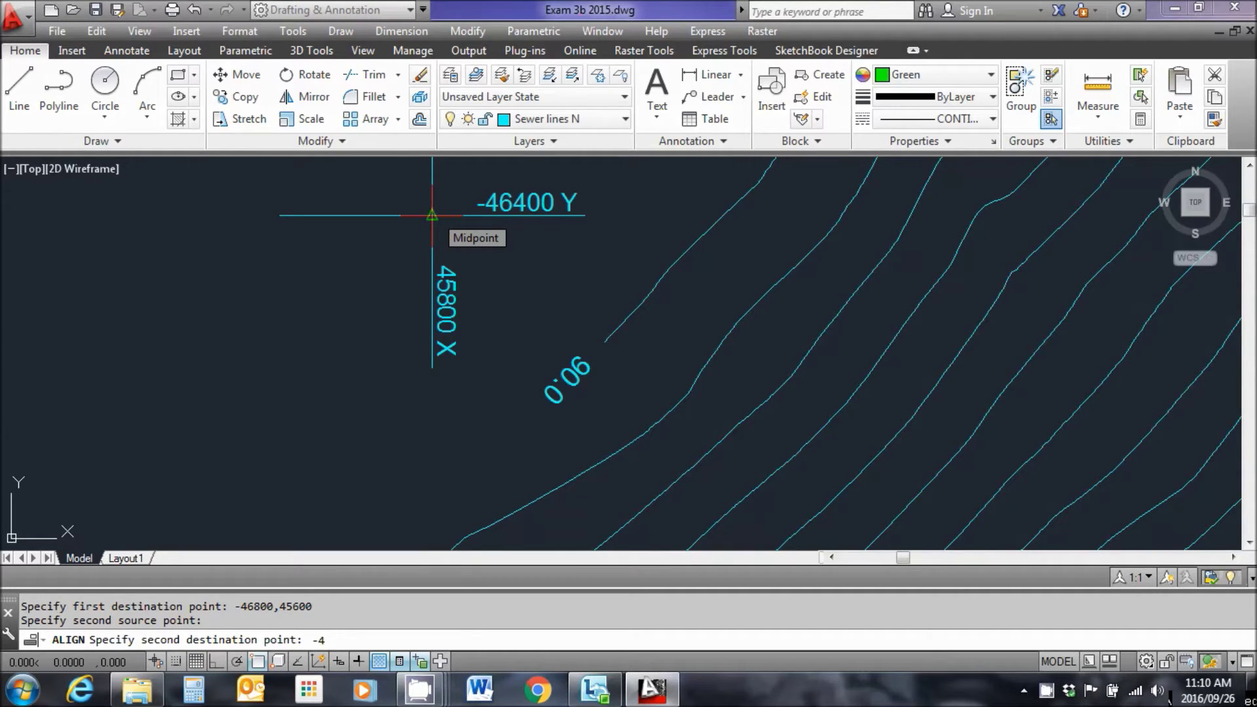
pyautogui.write('-464')
pyautogui.write('00,45800')
pyautogui.press('Return')
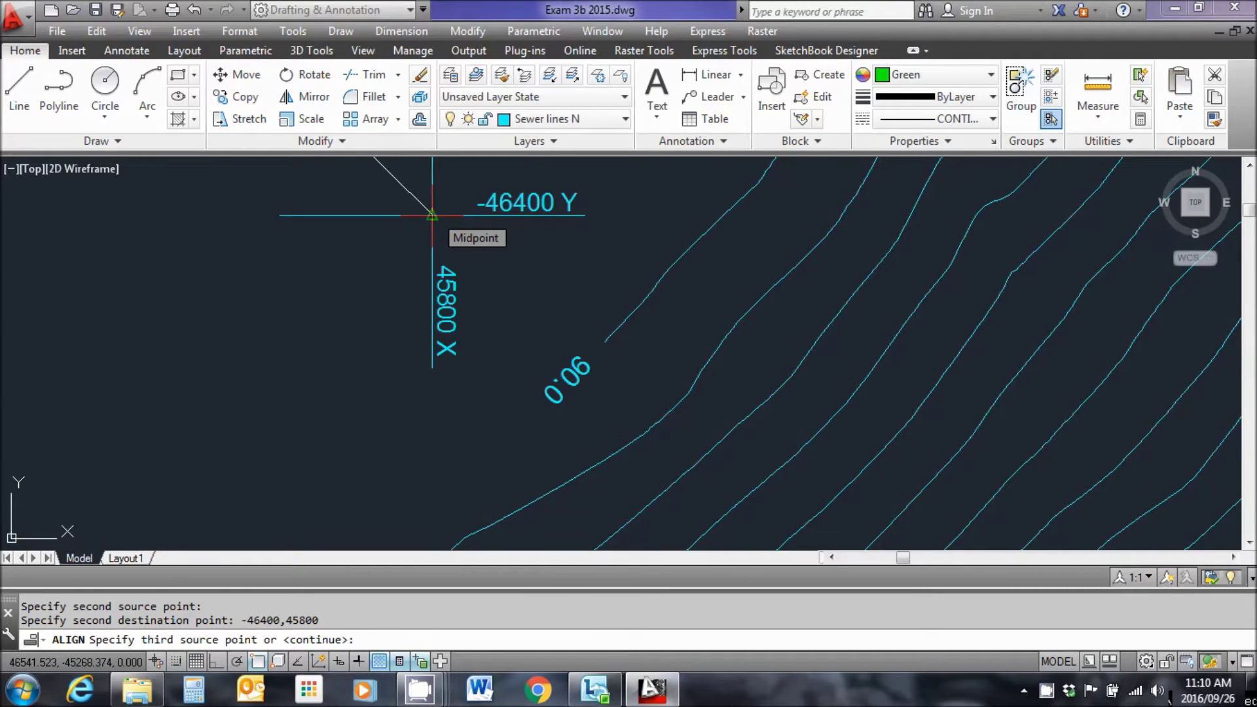
pyautogui.press('Return')
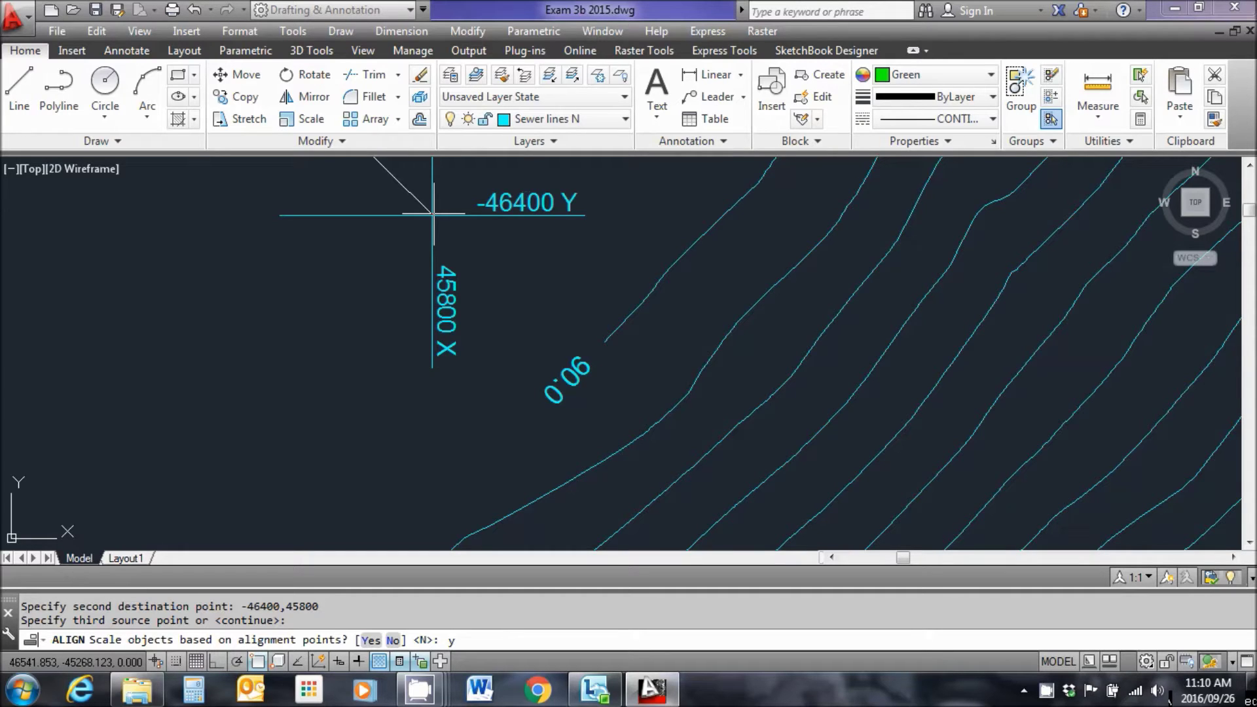
pyautogui.press('Return')
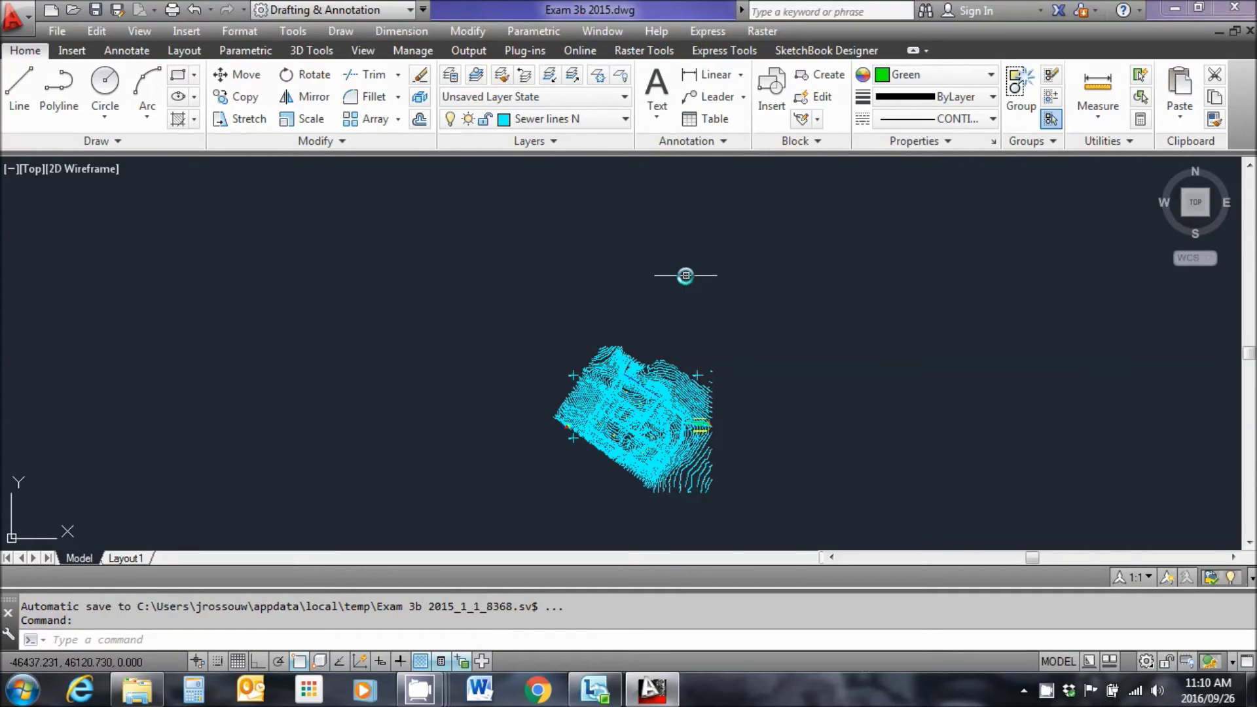
# - Examine the aligned contour plan, checking the drawing coordinates against the X and Y labels on its south-western grid cross
pyautogui.scroll(8, 647, 404)
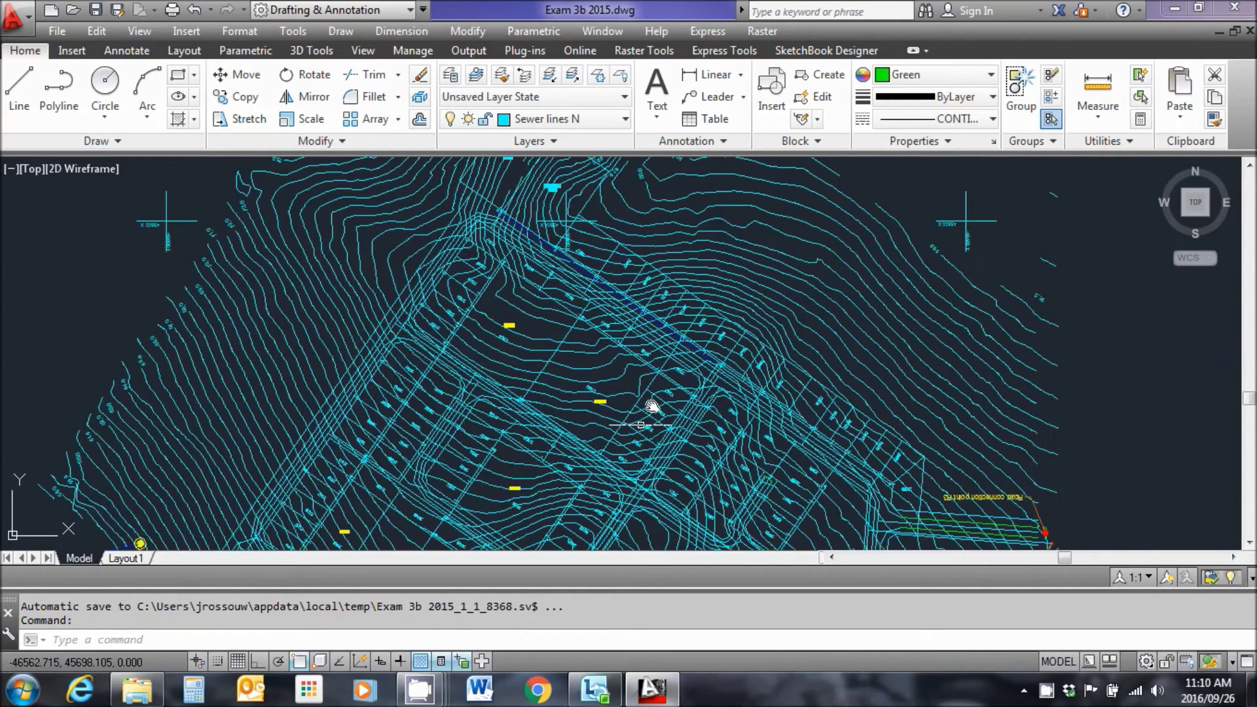
pyautogui.moveTo(651, 406); pyautogui.dragTo(668, 344, button='middle')
pyautogui.moveTo(529, 406); pyautogui.dragTo(587, 357, button='middle')
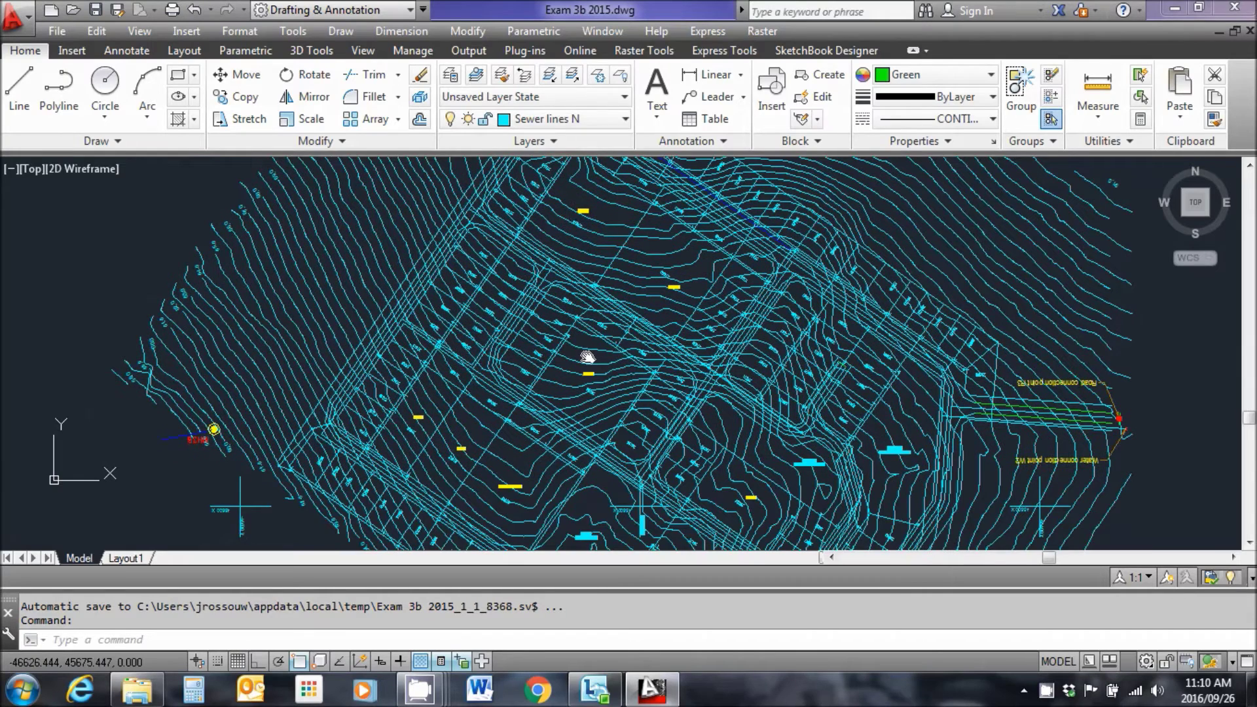
pyautogui.click(11, 663)
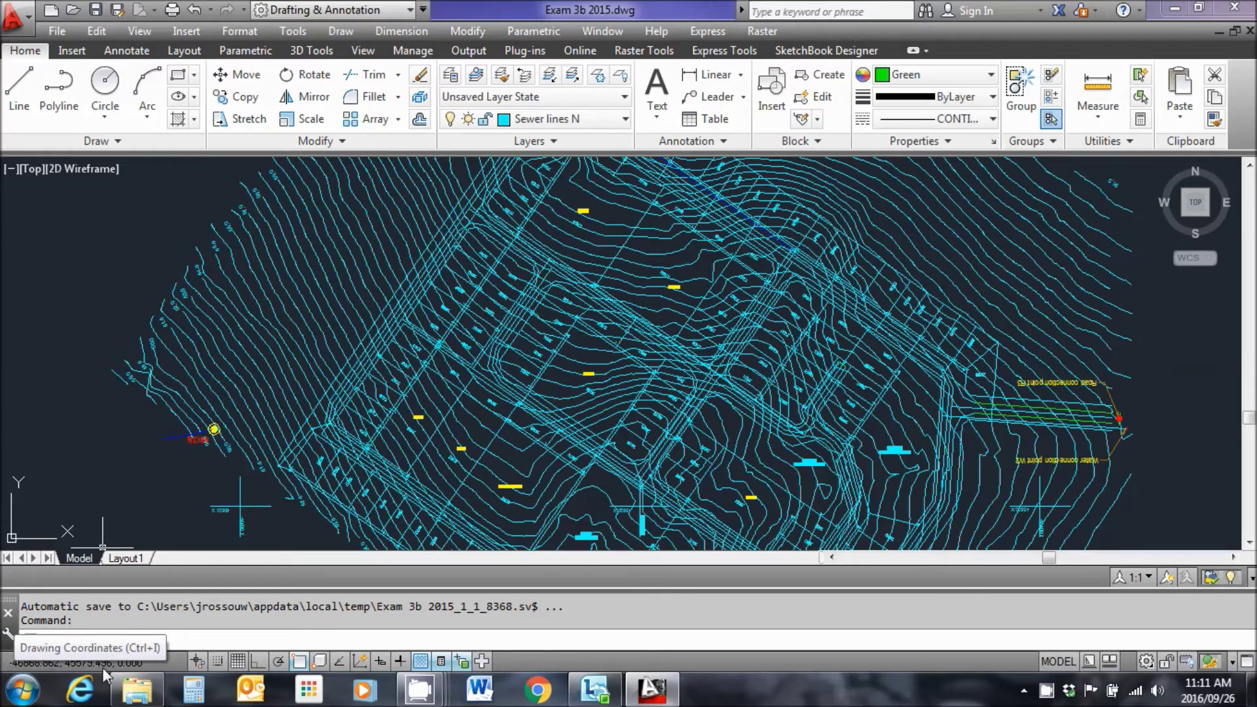
pyautogui.scroll(-5, 745, 347)
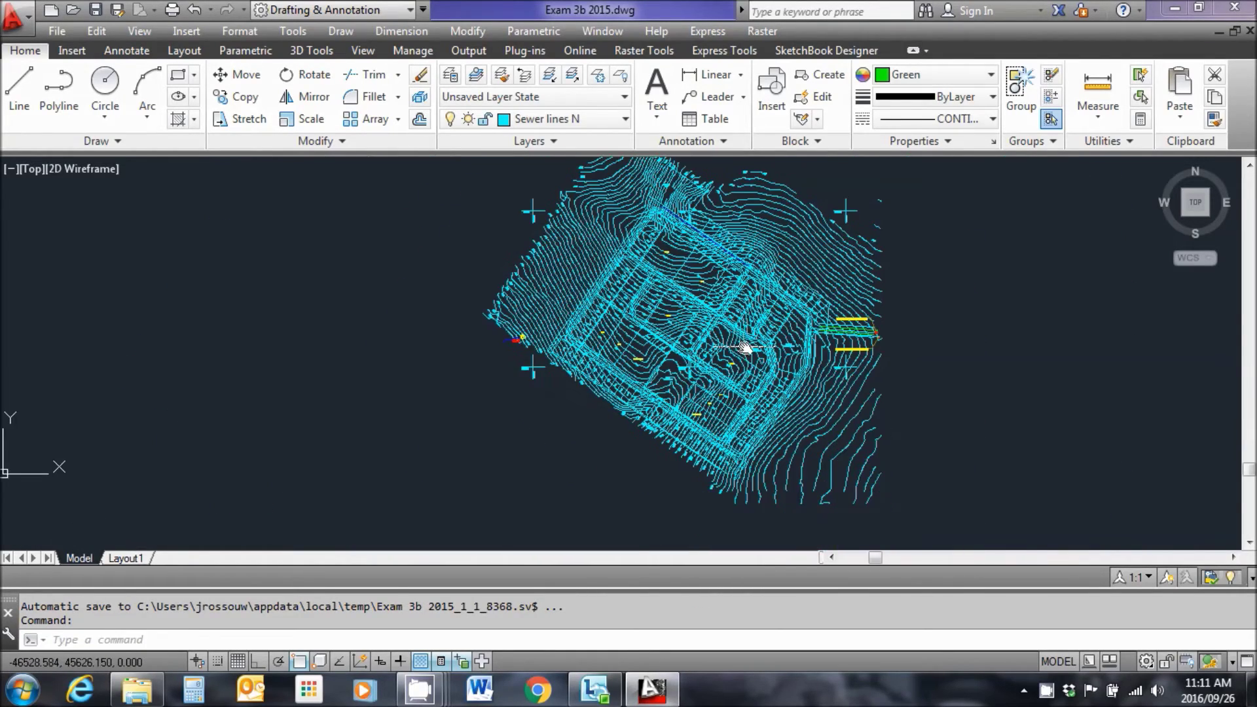
pyautogui.scroll(5, 556, 309)
pyautogui.moveTo(568, 310); pyautogui.dragTo(517, 407, button='middle')
pyautogui.scroll(-1, 526, 413)
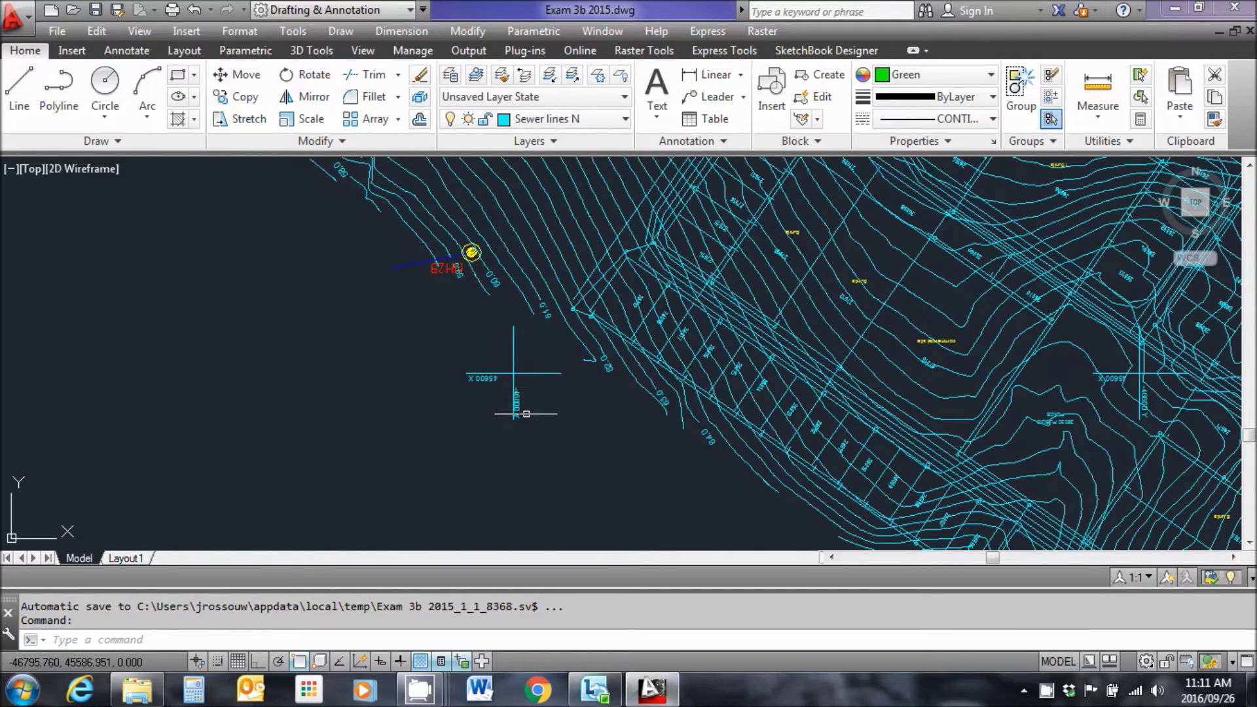
pyautogui.scroll(3, 526, 414)
pyautogui.scroll(-2, 431, 388)
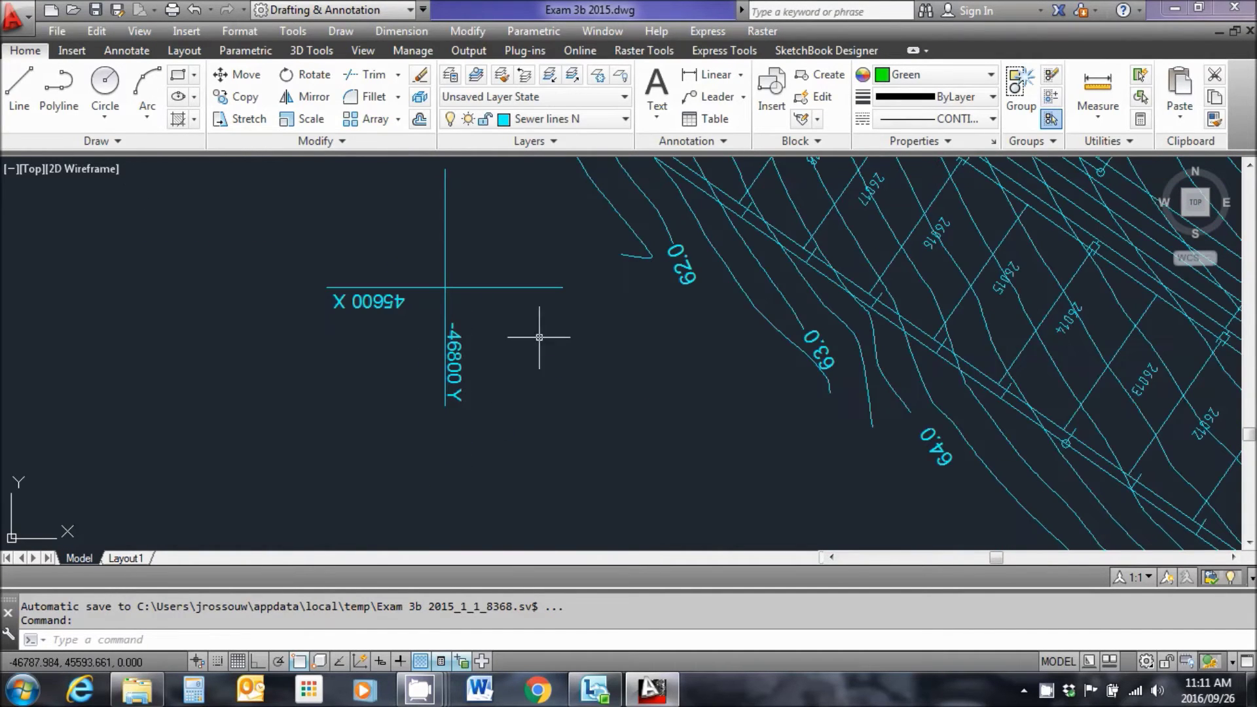
pyautogui.scroll(-1, 539, 337)
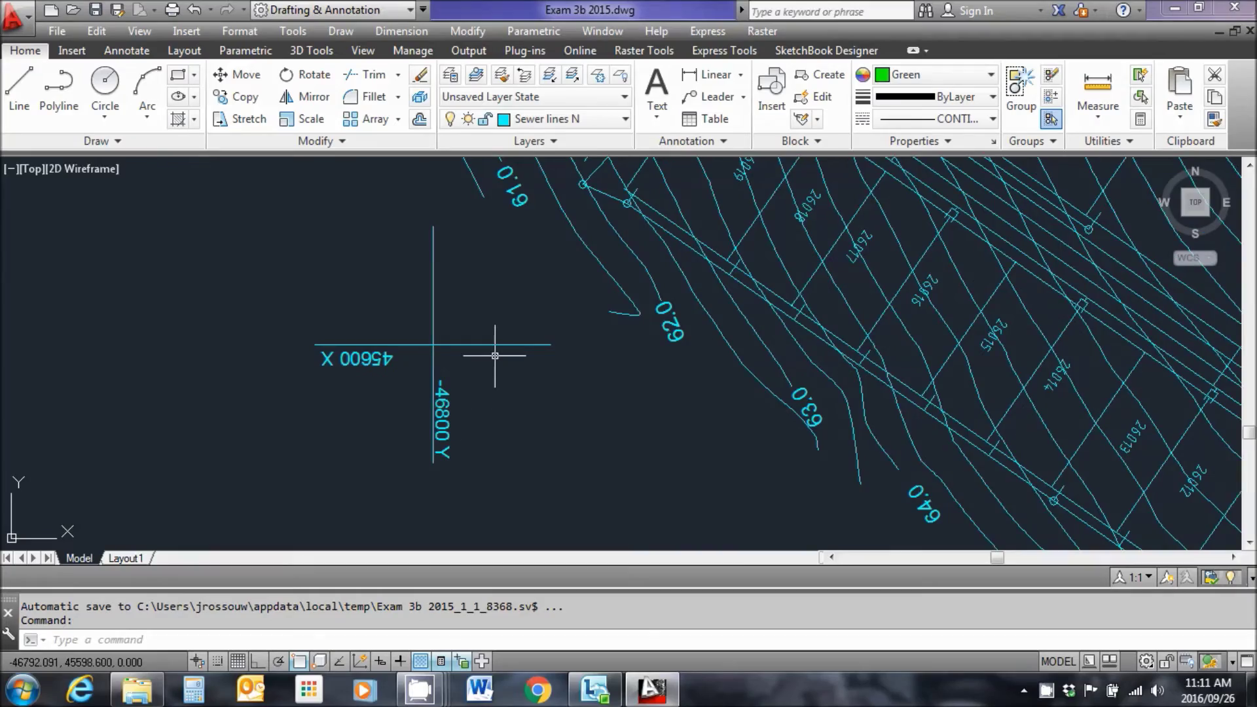
# - Compare the Y labels on the south-western grid cross and its neighbour to the east, checking how the values change from west to east
pyautogui.scroll(-2, 494, 347)
pyautogui.scroll(-2, 495, 356)
pyautogui.scroll(5, 752, 389)
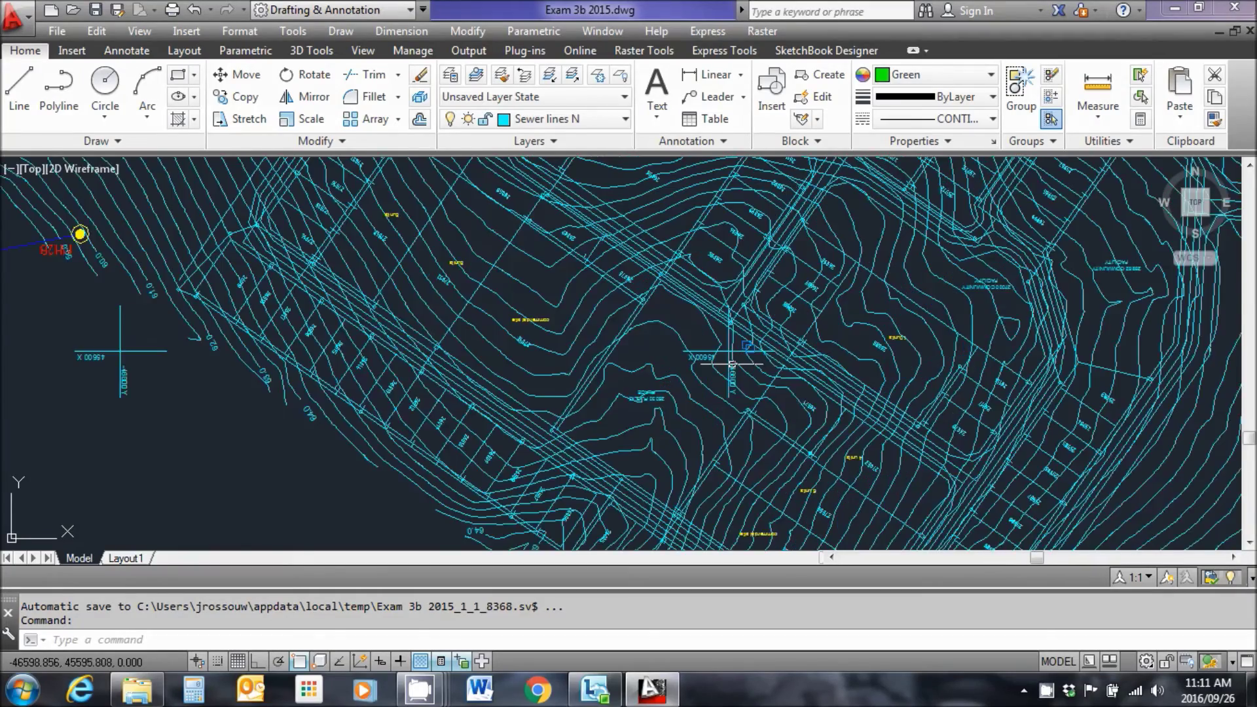
pyautogui.scroll(4, 752, 388)
pyautogui.scroll(-6, 727, 392)
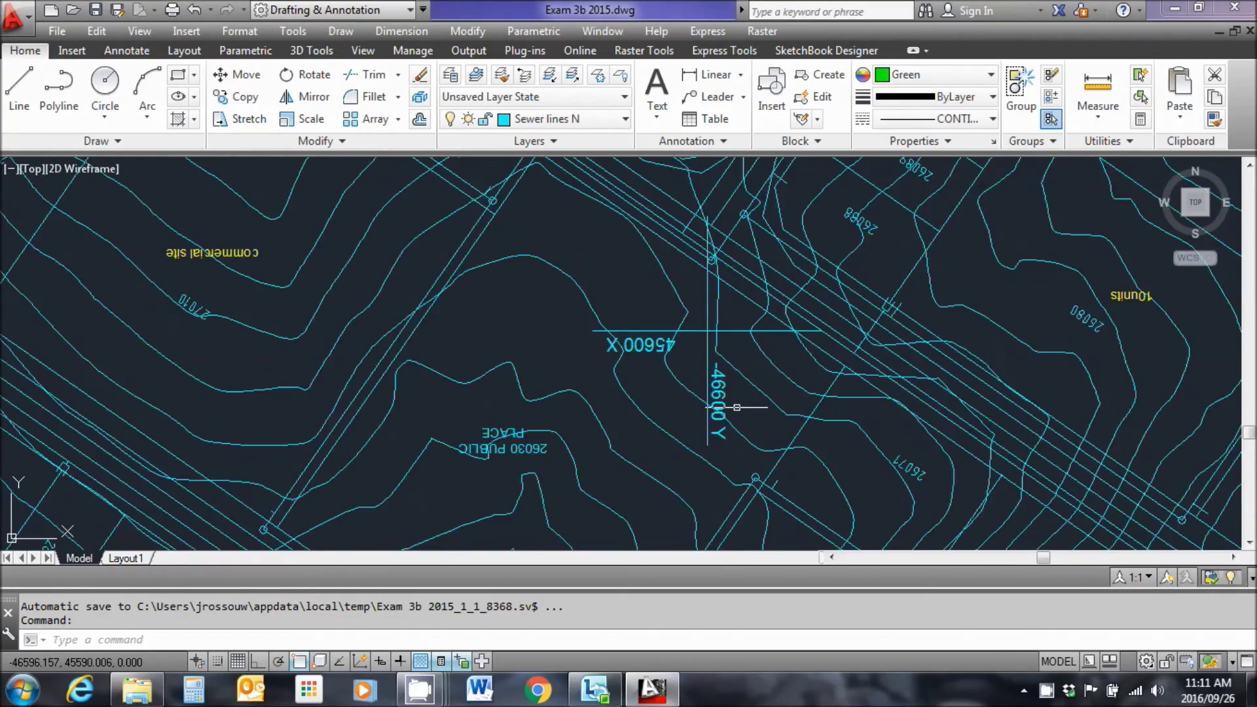
pyautogui.scroll(1, 745, 392)
pyautogui.scroll(-5, 749, 389)
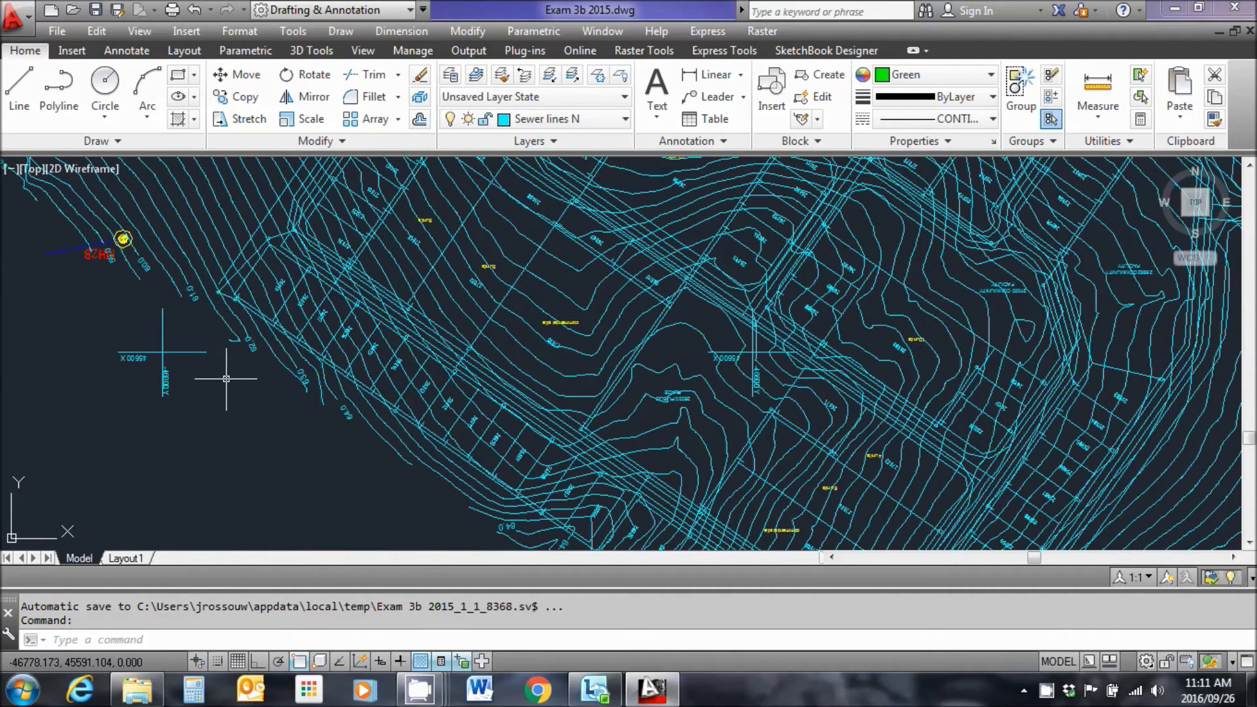
pyautogui.scroll(5, 195, 391)
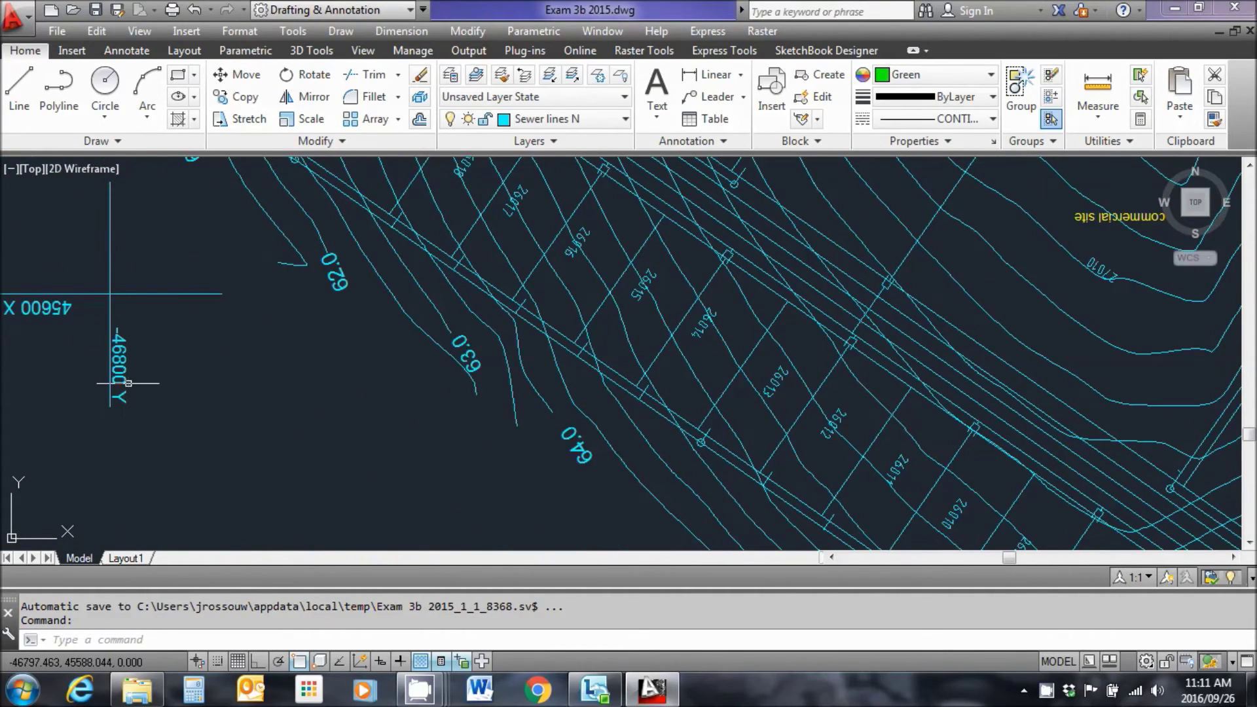
pyautogui.scroll(-2, 954, 359)
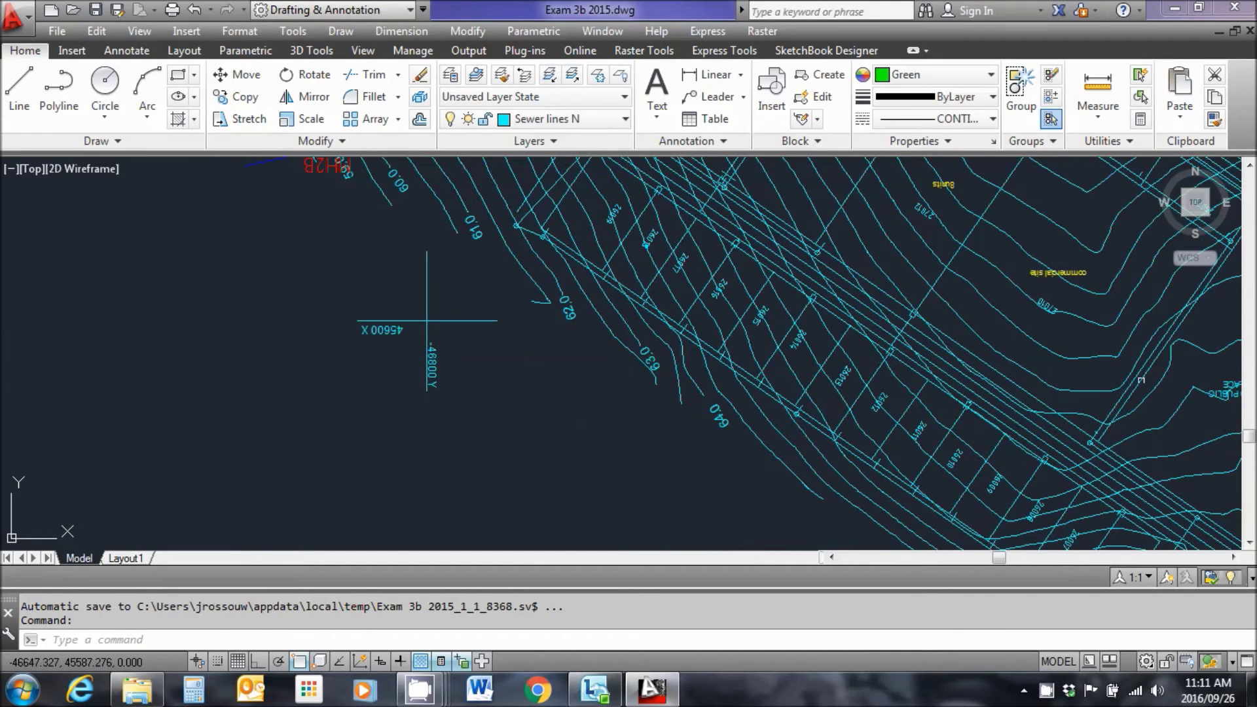
pyautogui.moveTo(1118, 385); pyautogui.dragTo(925, 393, button='middle')
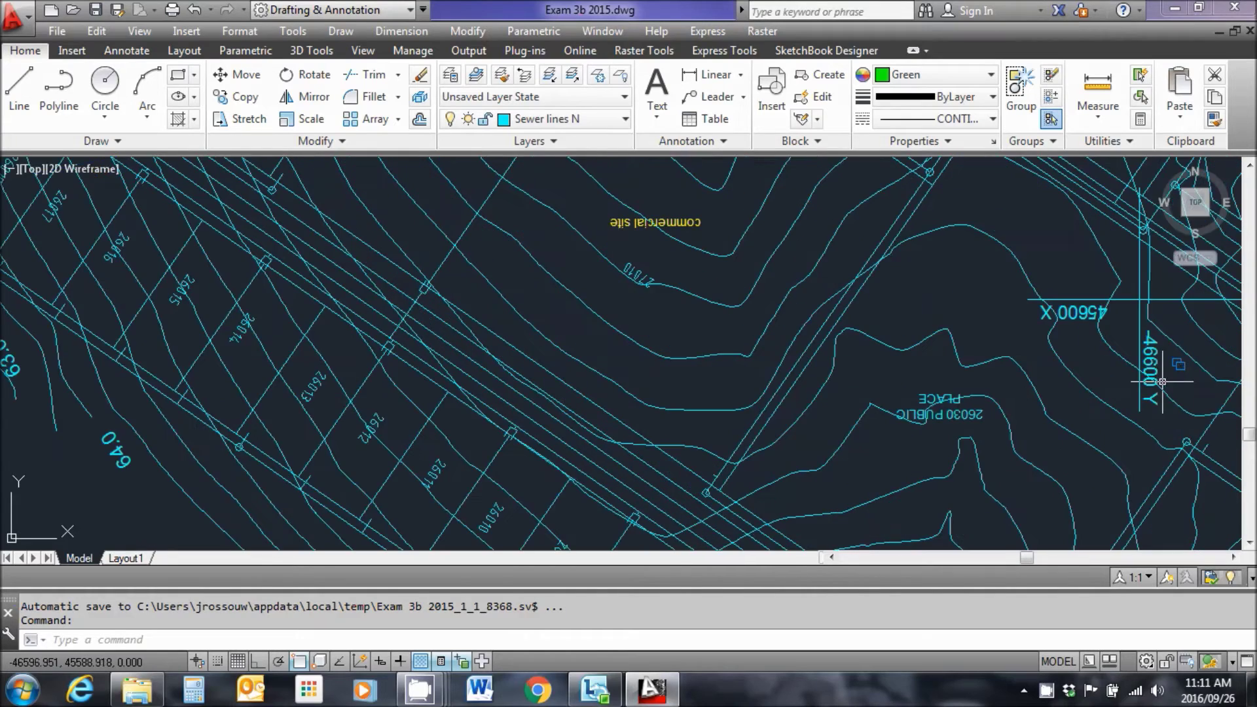
pyautogui.scroll(2, 1163, 376)
pyautogui.scroll(-3, 1163, 376)
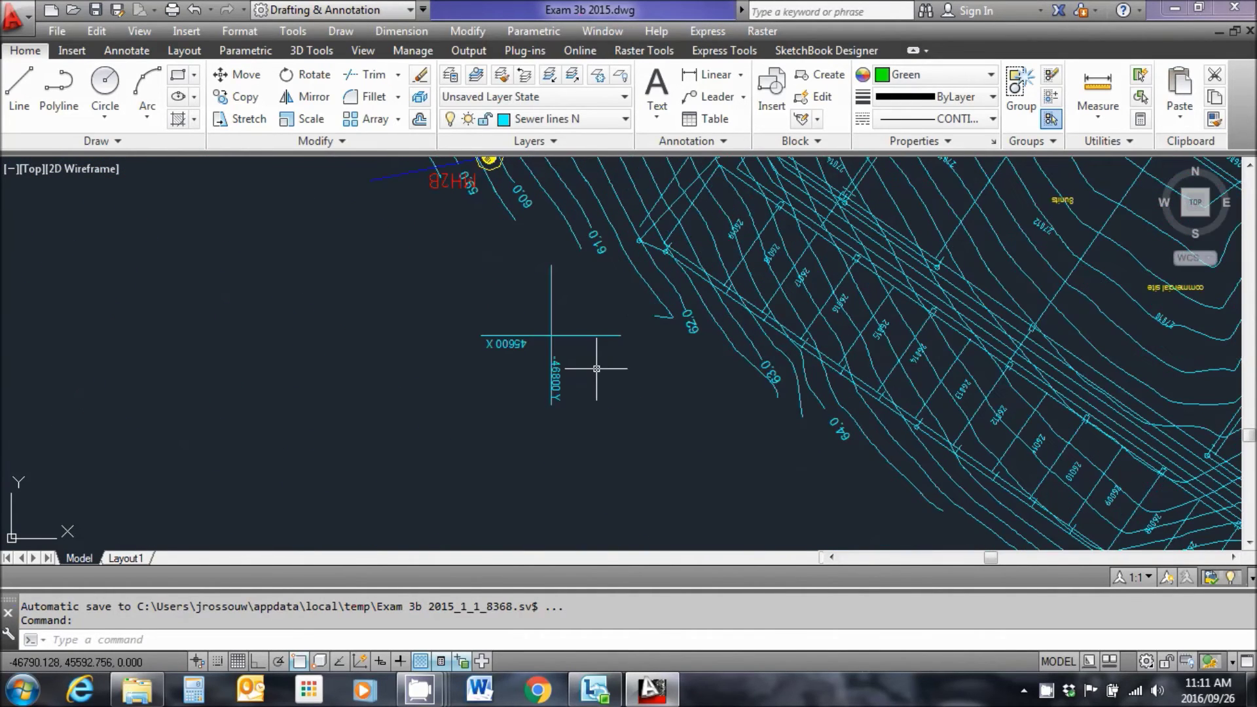
# - Compare the X labels on the south-western and north-western grid crosses, checking how the values change northward
pyautogui.scroll(-3, 595, 369)
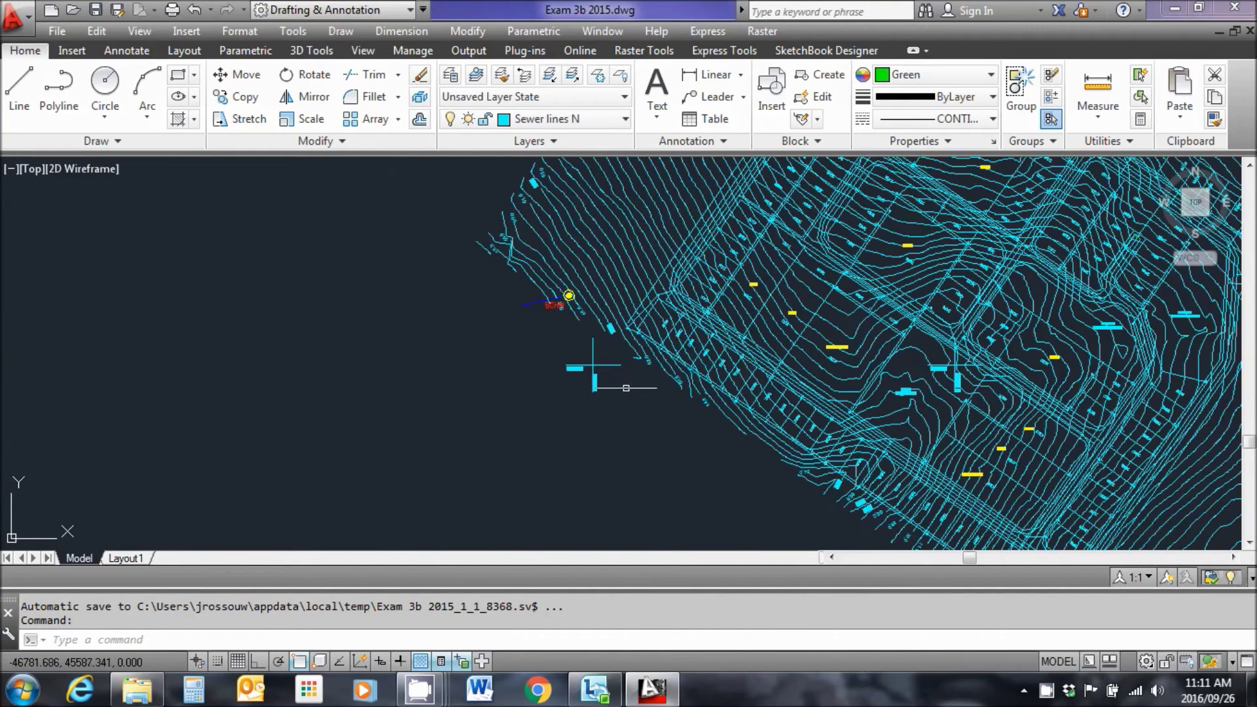
pyautogui.moveTo(938, 382)
pyautogui.mouseDown(button='middle')
pyautogui.moveTo(804, 382)
pyautogui.moveTo(772, 350)
pyautogui.mouseUp(button='middle')
pyautogui.scroll(5, 400, 403)
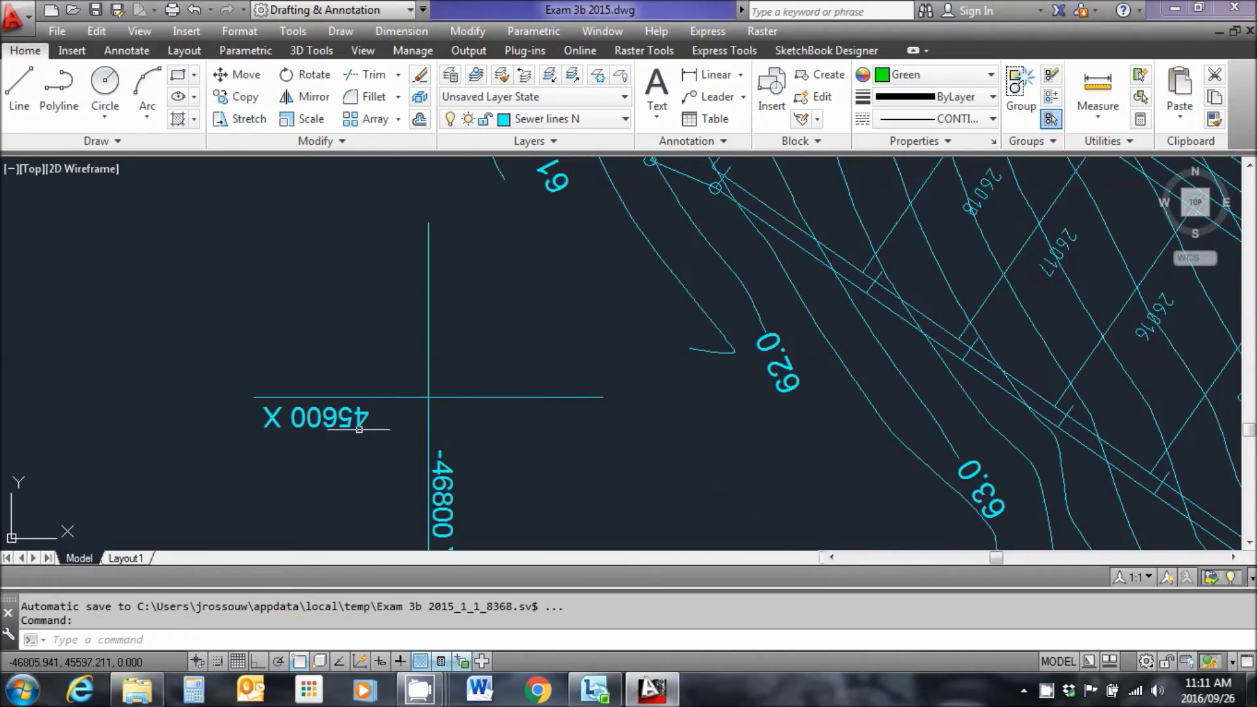
pyautogui.scroll(-5, 379, 360)
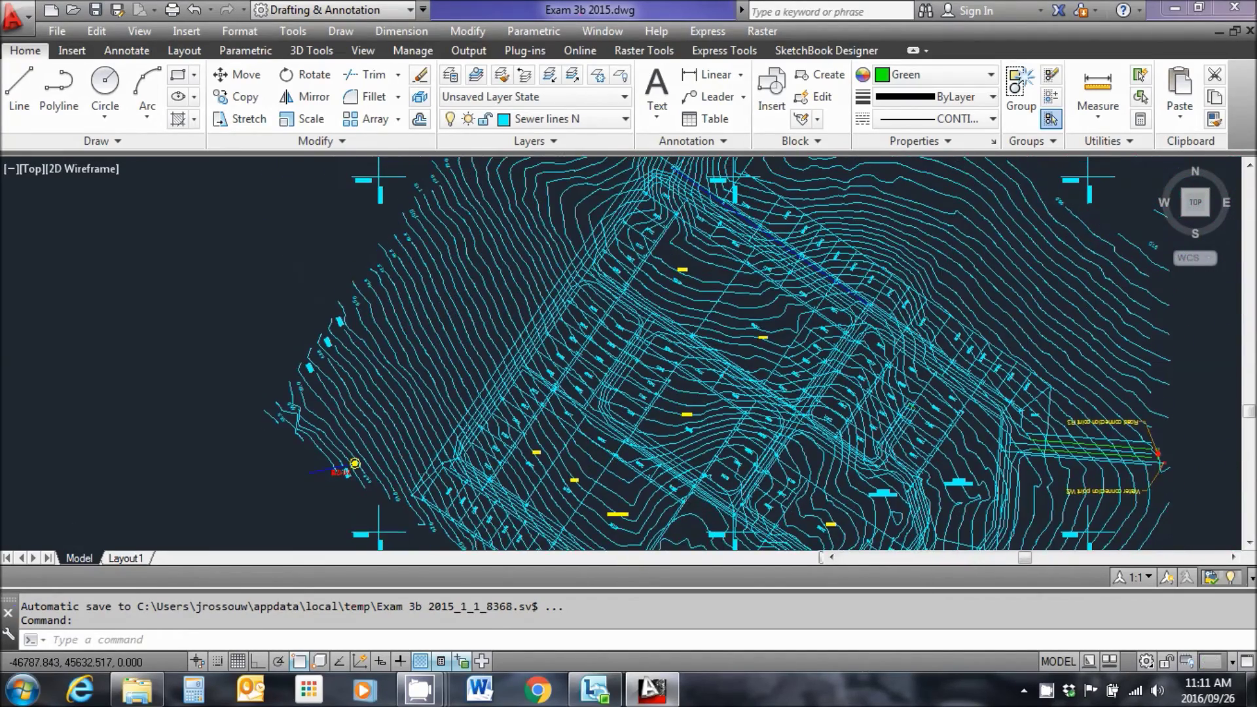
pyautogui.scroll(6, 383, 211)
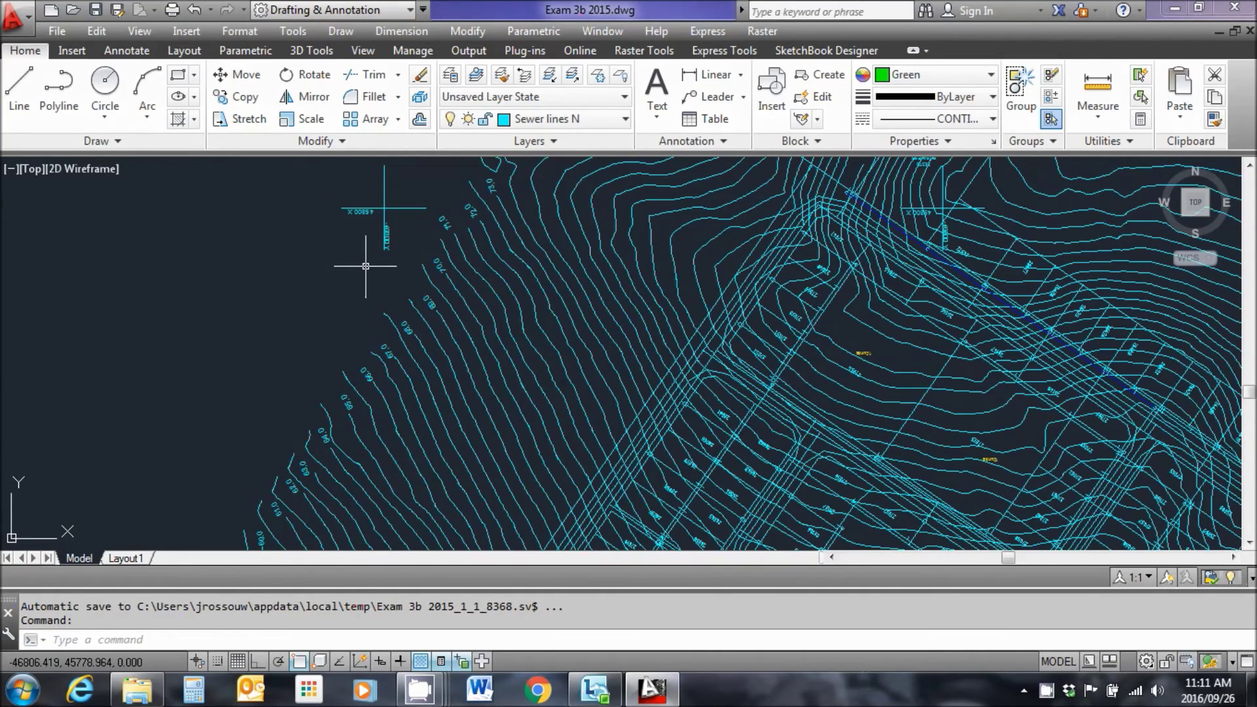
# - Set the UCSFOLLOW system variable to 1 so the view follows changes to the UCS
pyautogui.scroll(-3, 365, 266)
pyautogui.scroll(2, 741, 324)
pyautogui.scroll(-3, 746, 337)
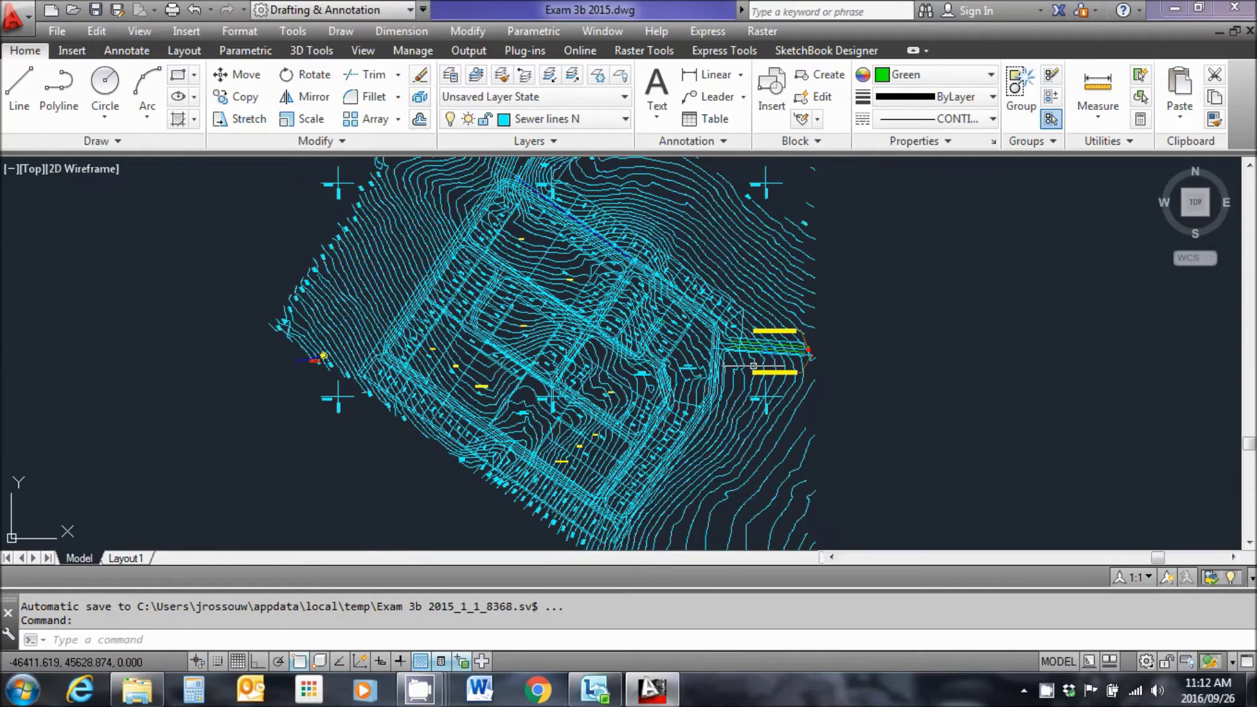
pyautogui.scroll(3, 720, 366)
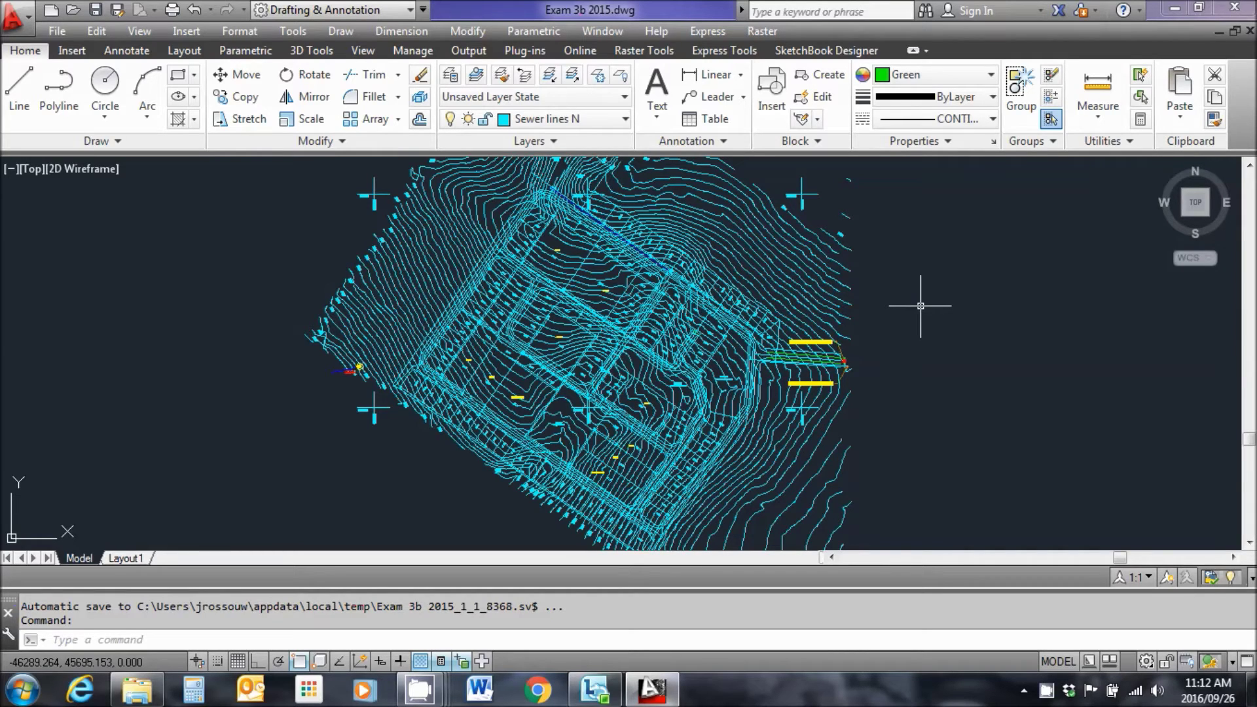
pyautogui.write('ucsfollow')
pyautogui.press('Return')
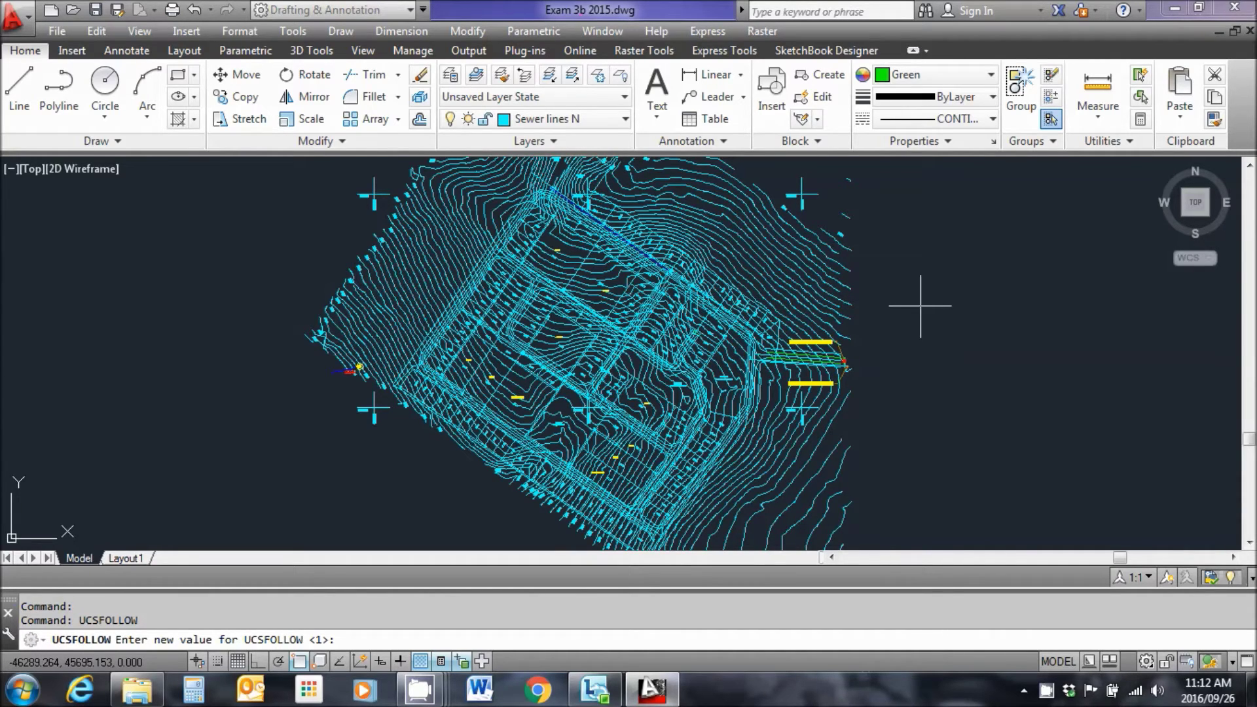
pyautogui.write('1')
pyautogui.press('Return')
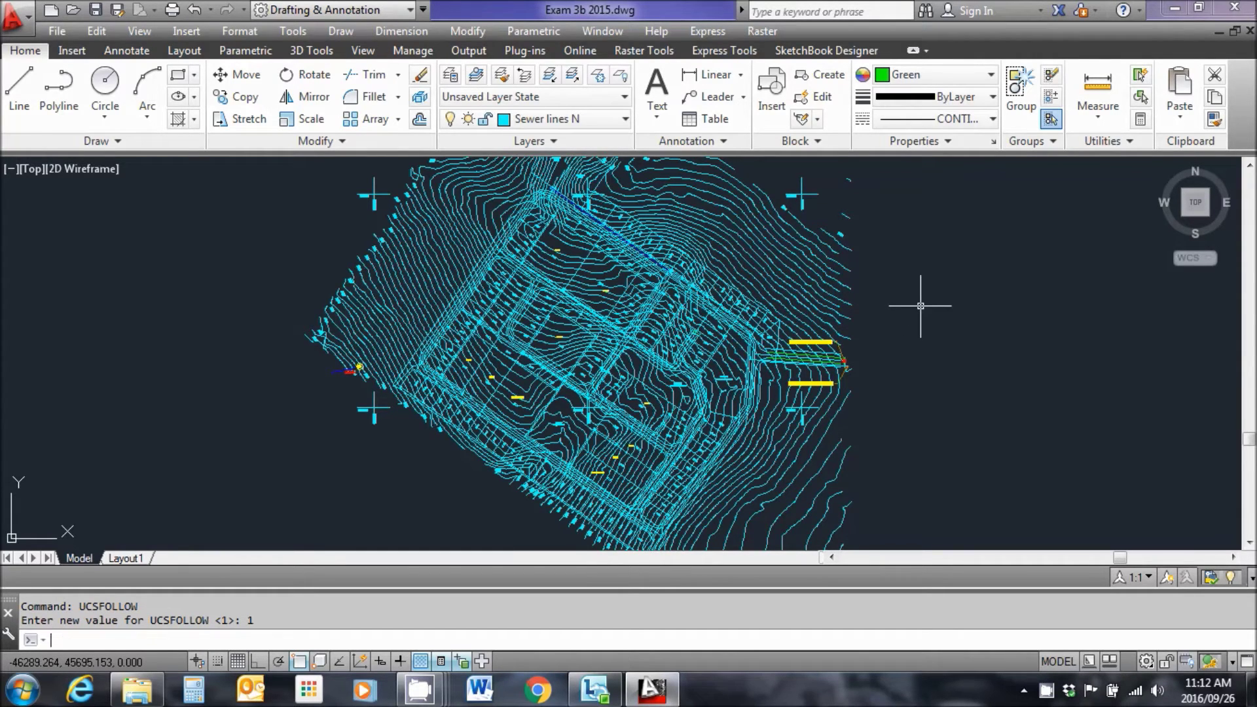
# - Rotate the UCS 180 degrees about the Z axis
pyautogui.write('ucs')
pyautogui.press('Return')
pyautogui.write('z')
pyautogui.press('Return')
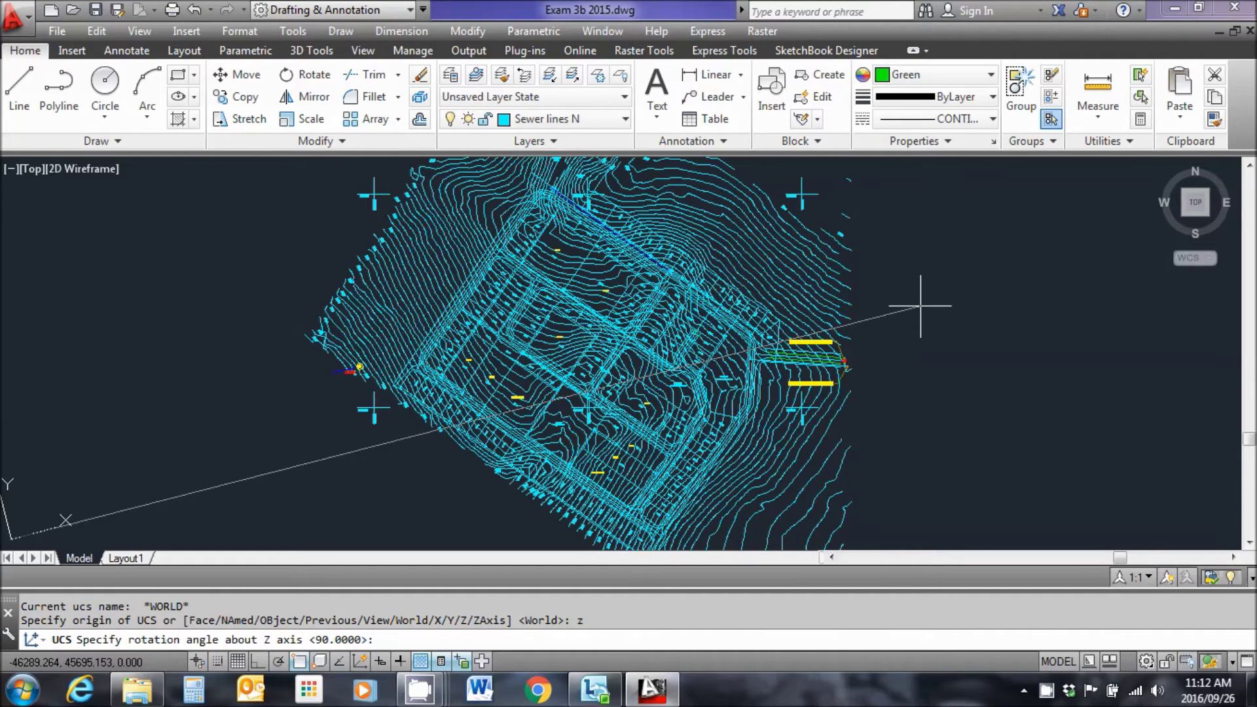
pyautogui.write('180')
pyautogui.press('Return')
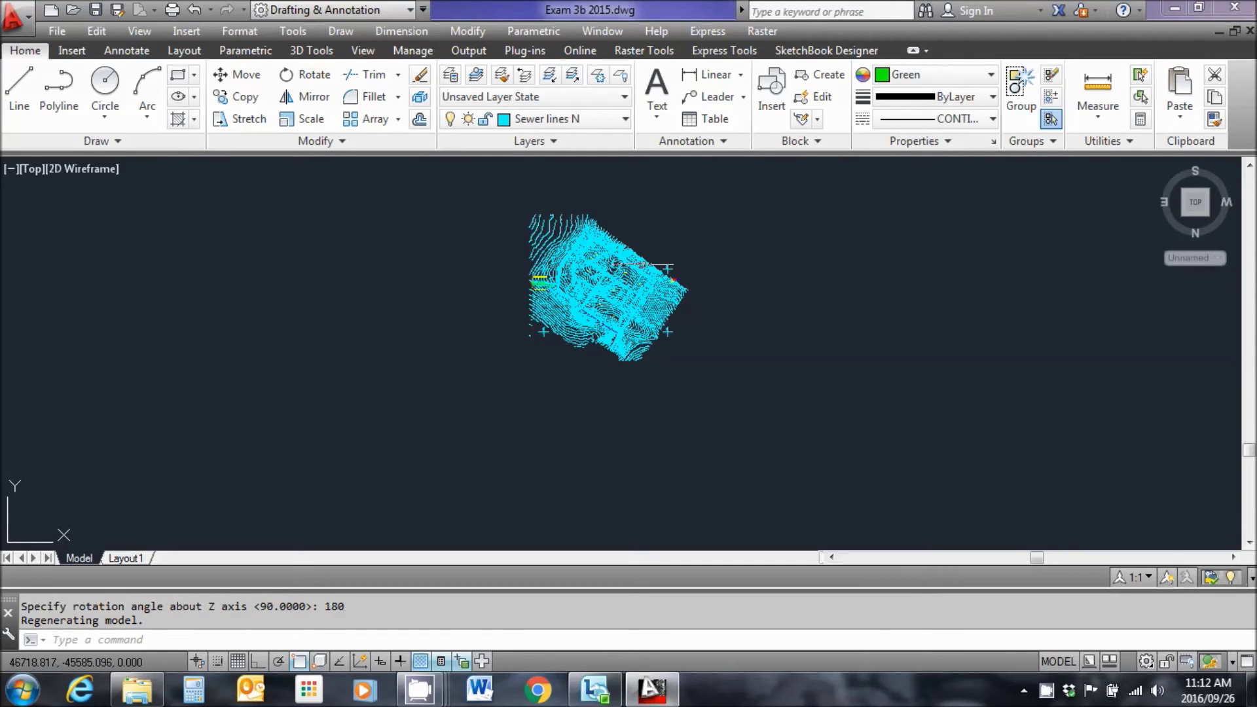
# - Examine the rotated plan, comparing the X and Y labels on the -46400 Y grid crosses and the neighbouring cross on the 45600 X row
pyautogui.scroll(6, 640, 295)
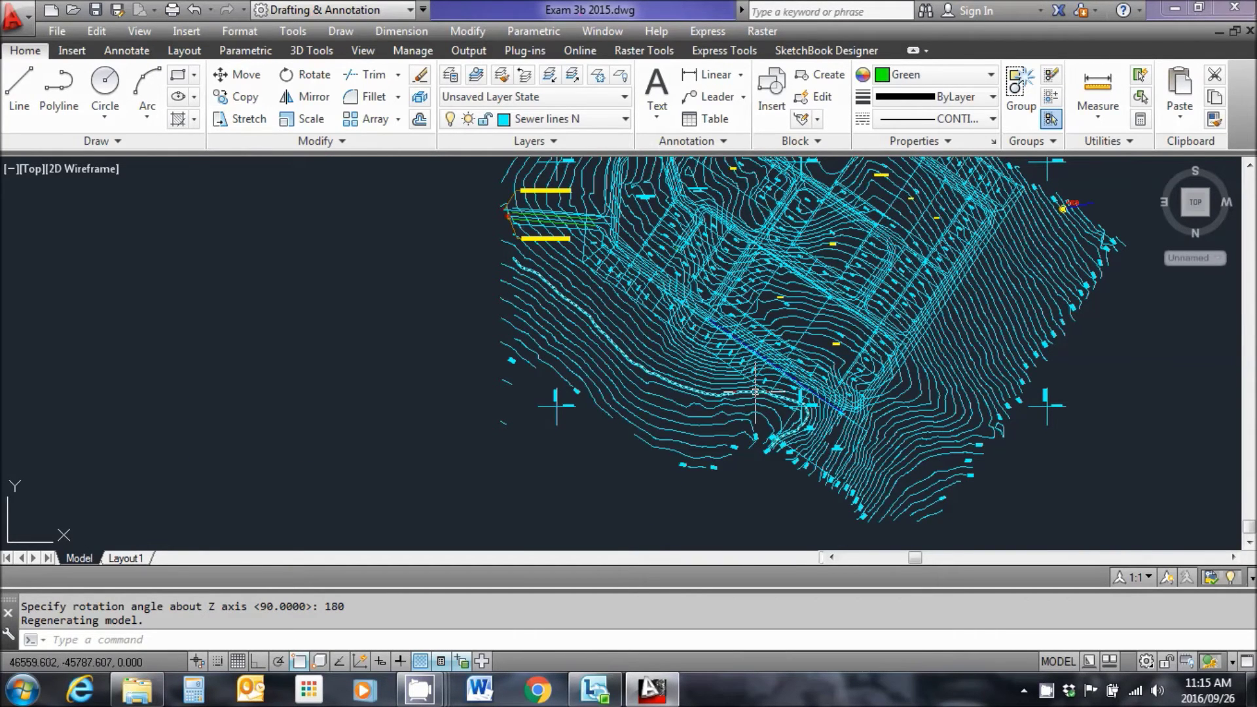
pyautogui.scroll(5, 544, 409)
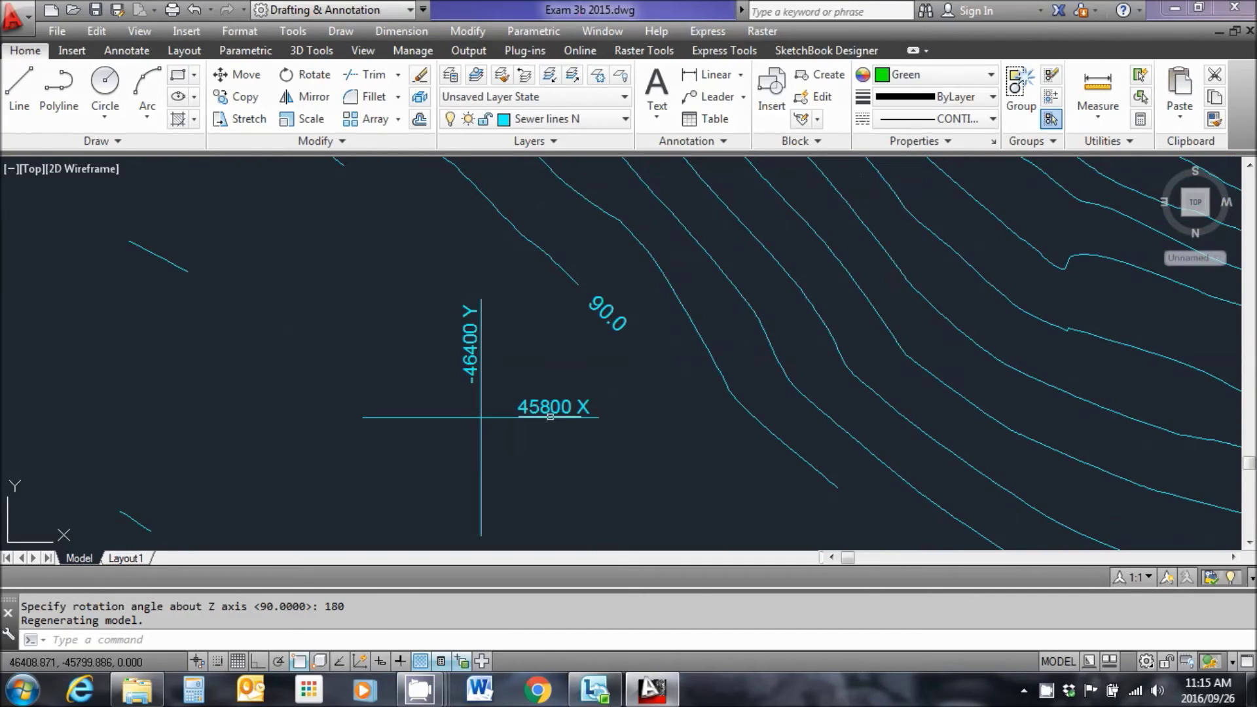
pyautogui.scroll(-5, 559, 401)
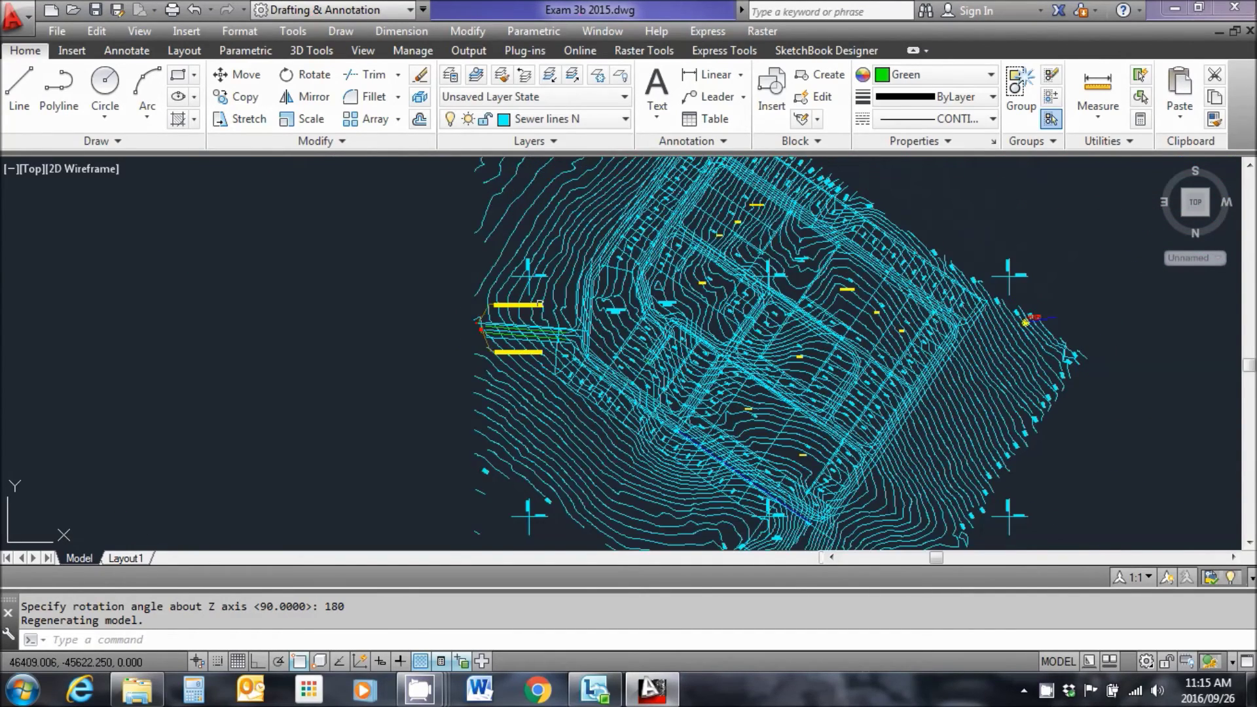
pyautogui.scroll(6, 560, 196)
pyautogui.scroll(-5, 555, 220)
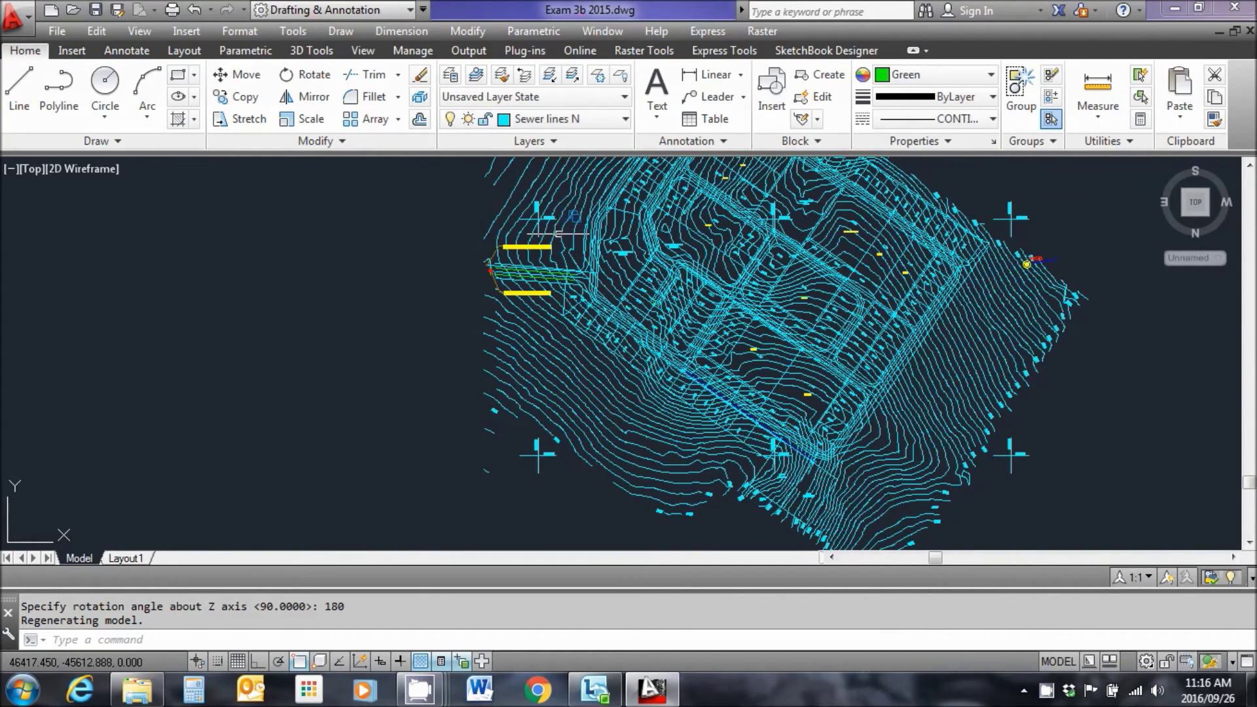
pyautogui.scroll(5, 553, 216)
pyautogui.scroll(3, 553, 216)
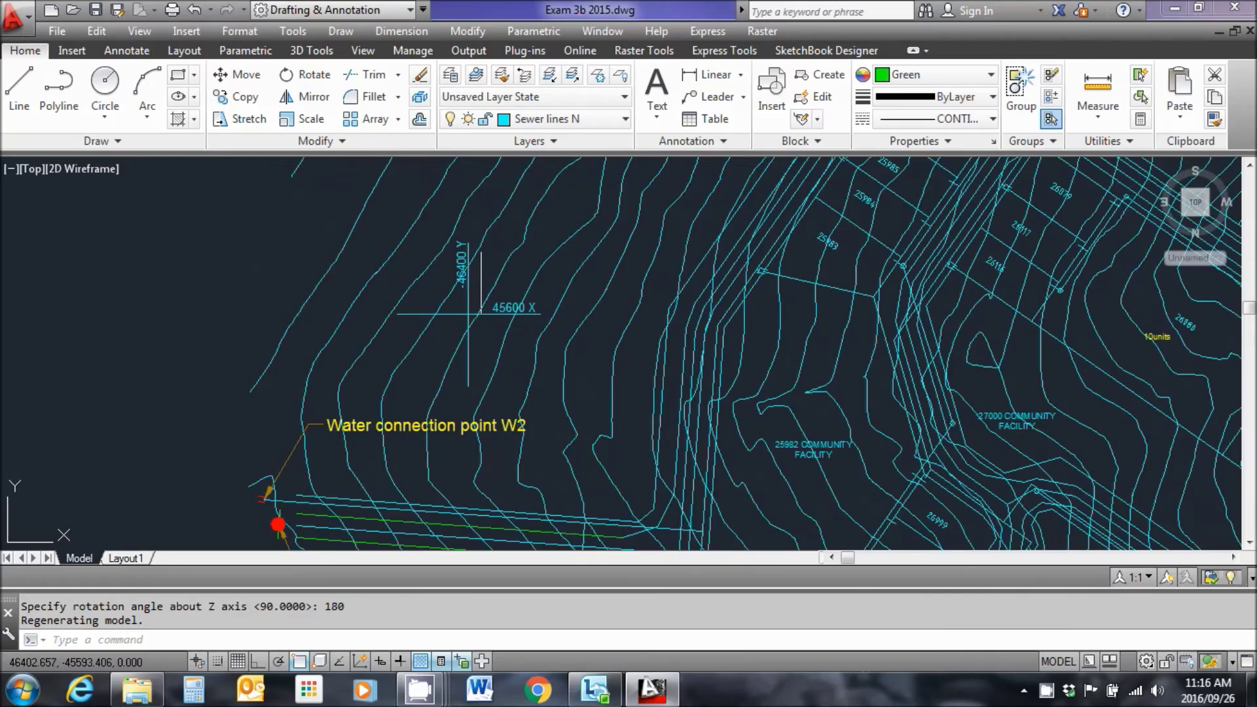
pyautogui.scroll(-3, 435, 252)
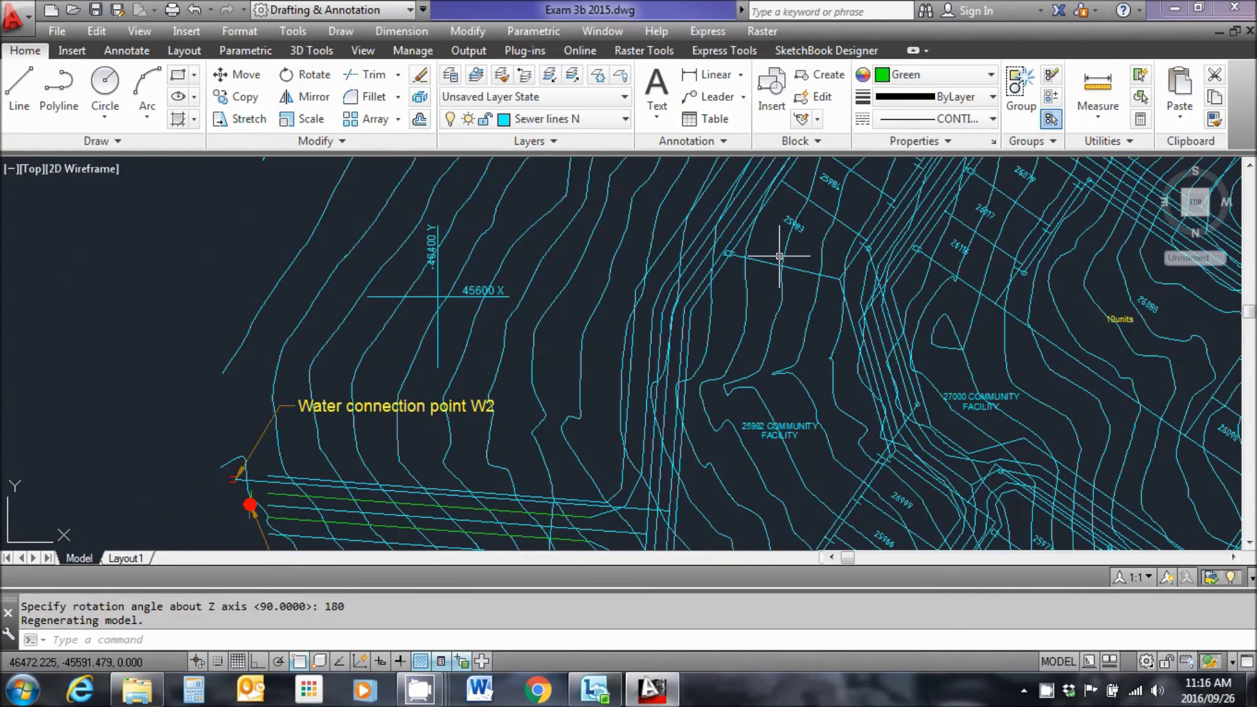
pyautogui.moveTo(771, 252); pyautogui.dragTo(471, 273, button='middle')
pyautogui.scroll(2, 1074, 285)
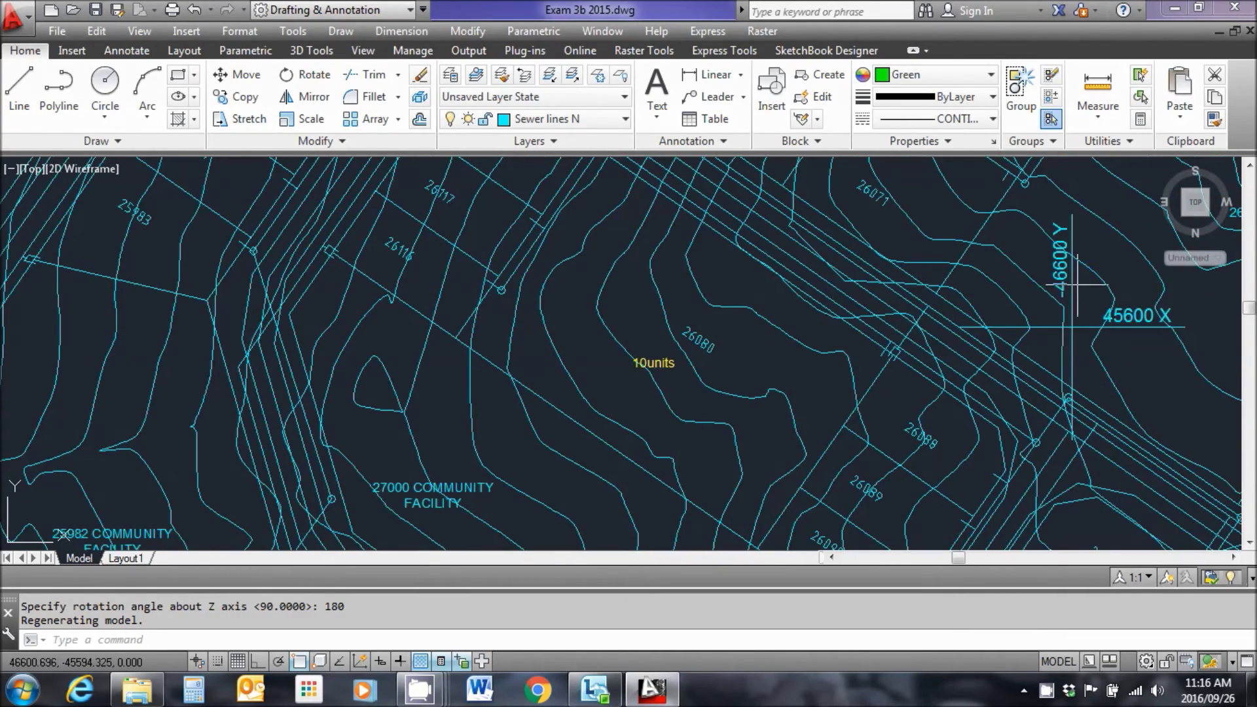
pyautogui.scroll(-4, 1021, 308)
pyautogui.scroll(-2, 1022, 308)
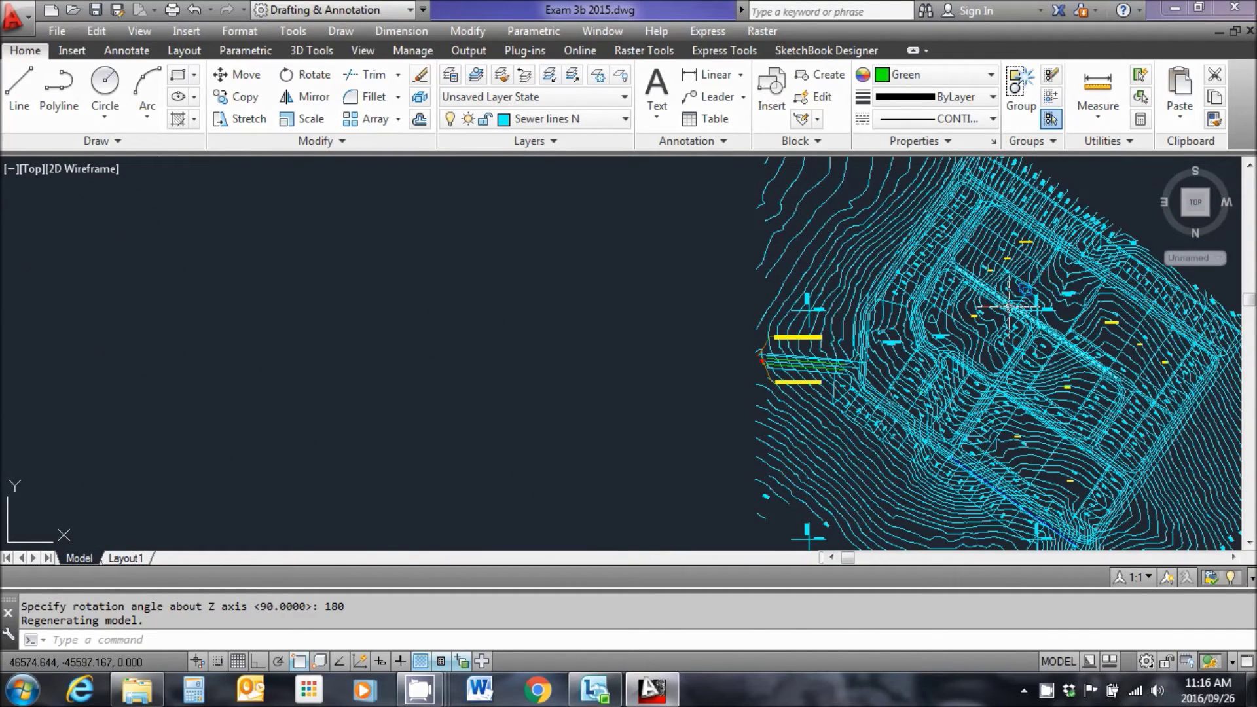
# - Measure the distance between the northern line ends of the -46400 Y, 45800 X grid cross and the next cross to the west
pyautogui.moveTo(1014, 318); pyautogui.dragTo(990, 286, button='middle')
pyautogui.moveTo(970, 391); pyautogui.dragTo(941, 298, button='middle')
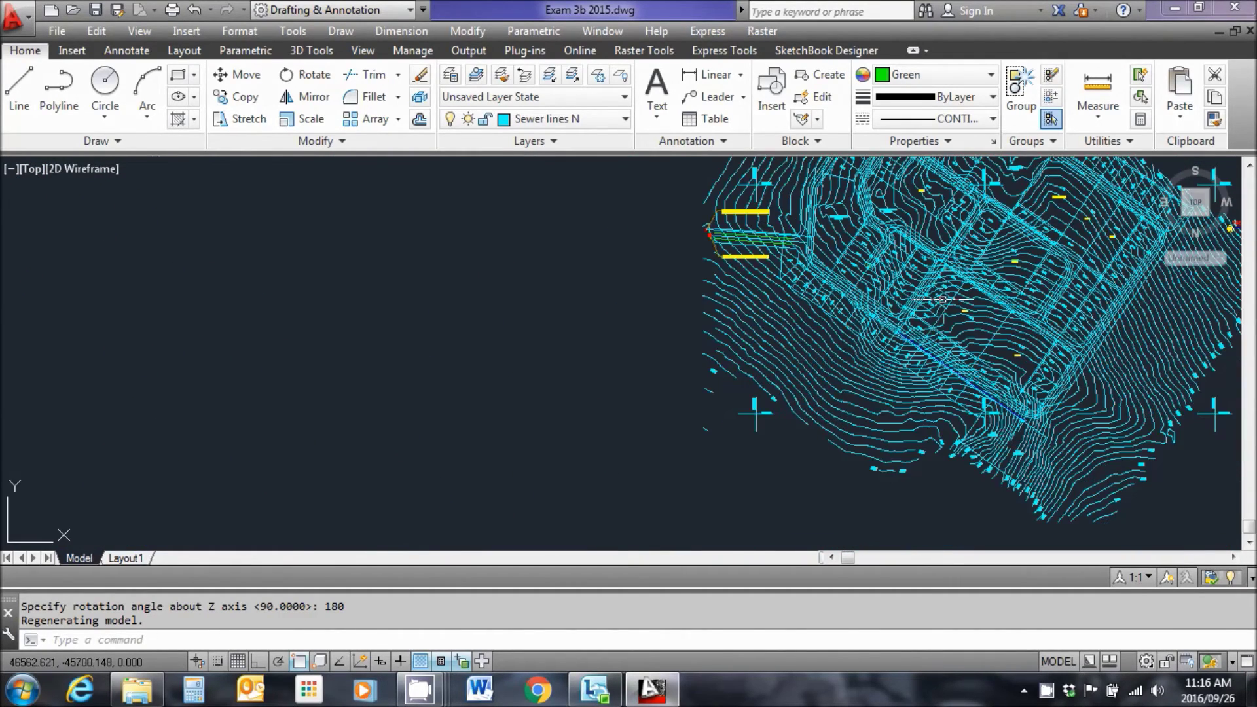
pyautogui.scroll(2, 836, 427)
pyautogui.moveTo(838, 396); pyautogui.dragTo(678, 393, button='middle')
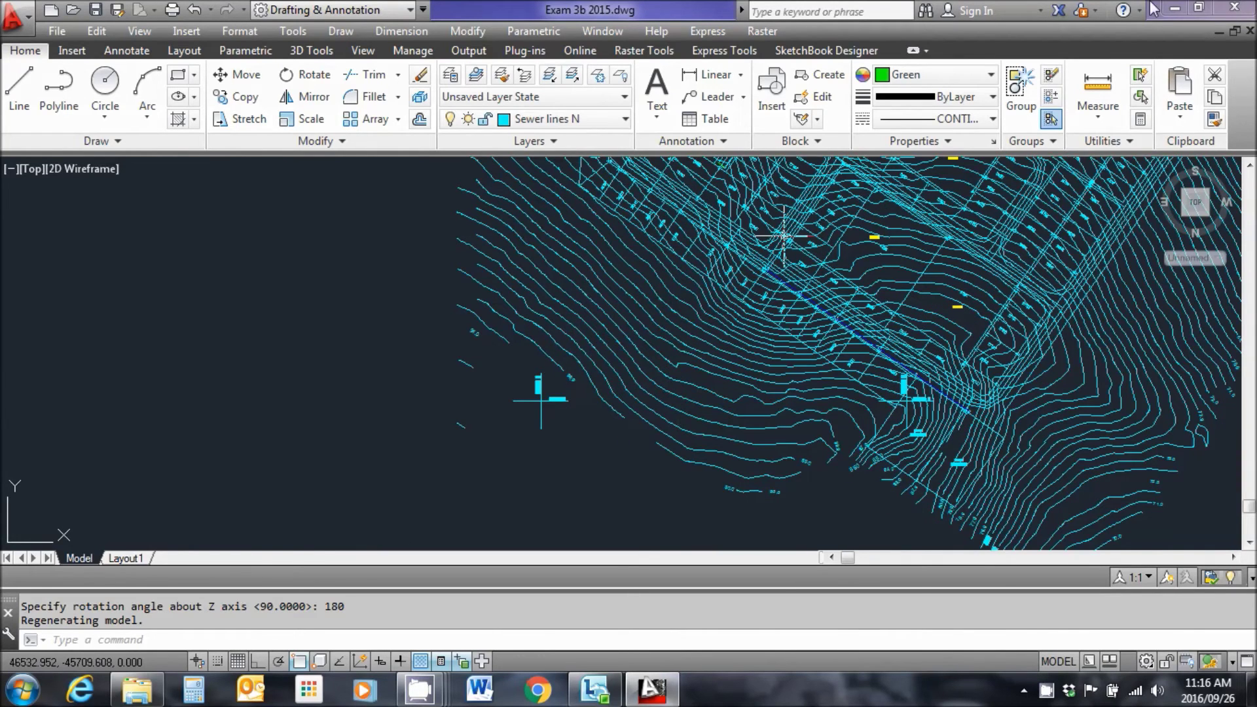
pyautogui.click(1097, 92)
pyautogui.scroll(1, 560, 466)
pyautogui.scroll(1, 546, 440)
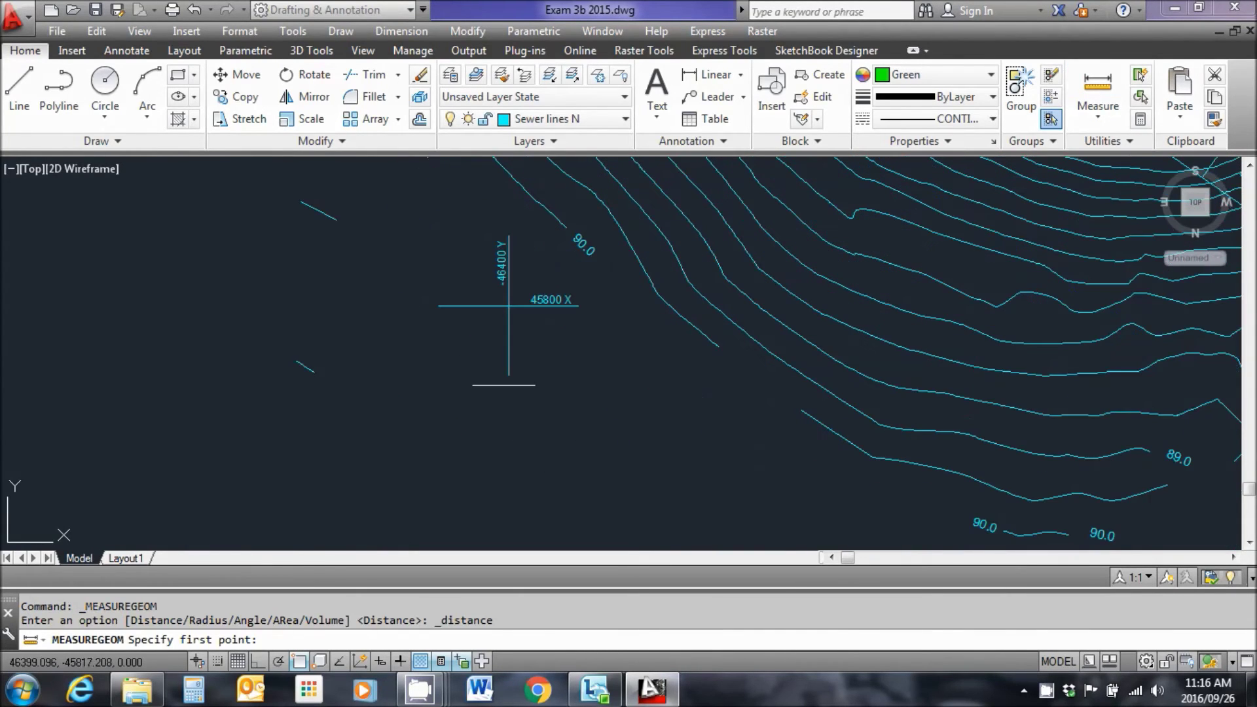
pyautogui.click(509, 371)
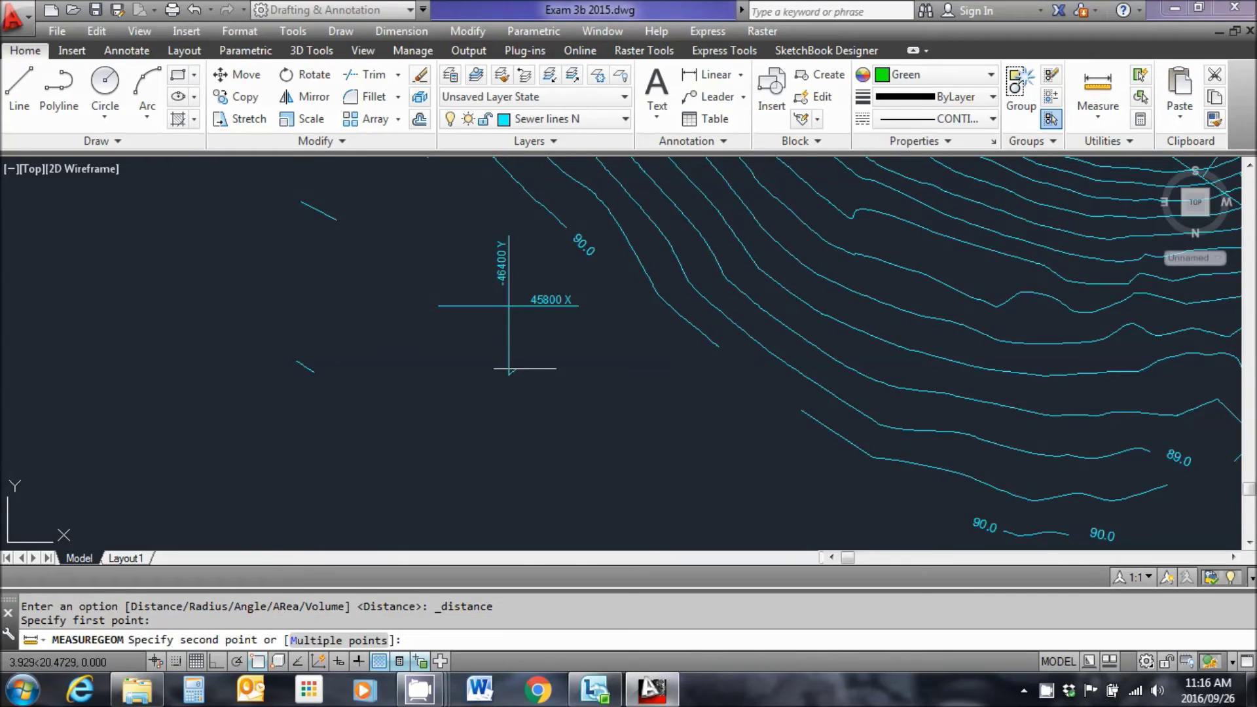
pyautogui.moveTo(509, 371); pyautogui.dragTo(982, 365, button='middle')
pyautogui.scroll(2, 969, 363)
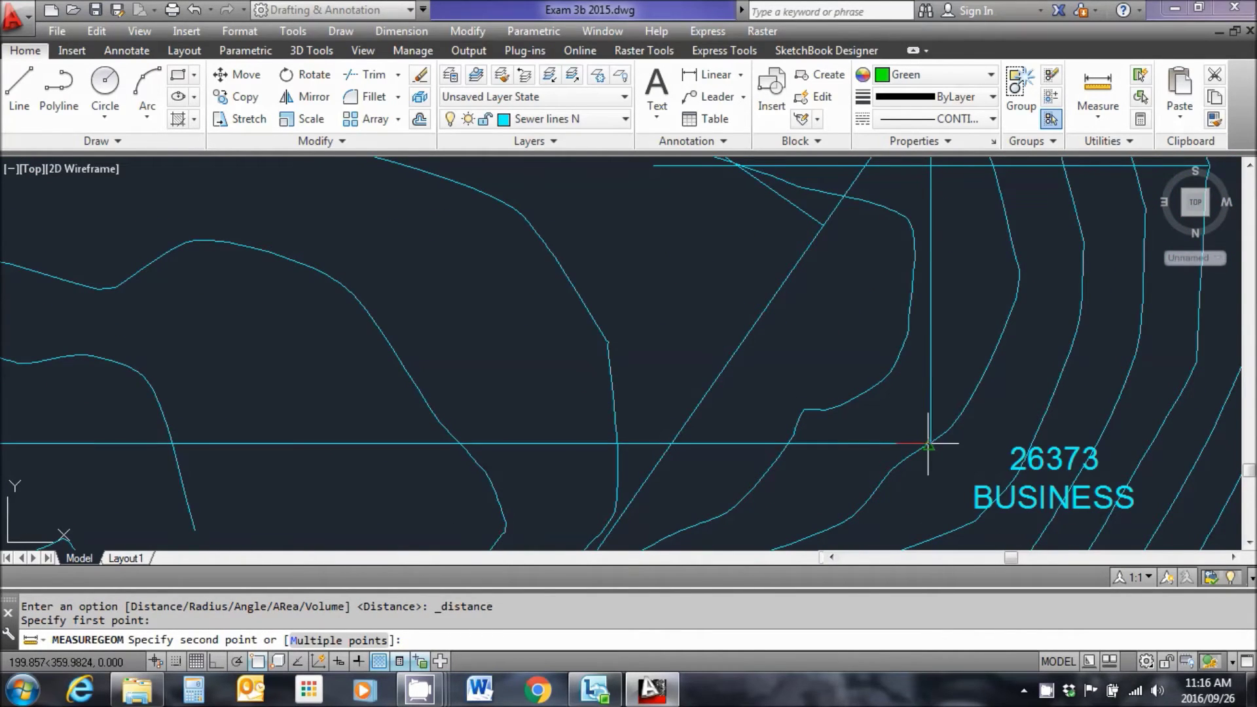
pyautogui.scroll(2, 928, 445)
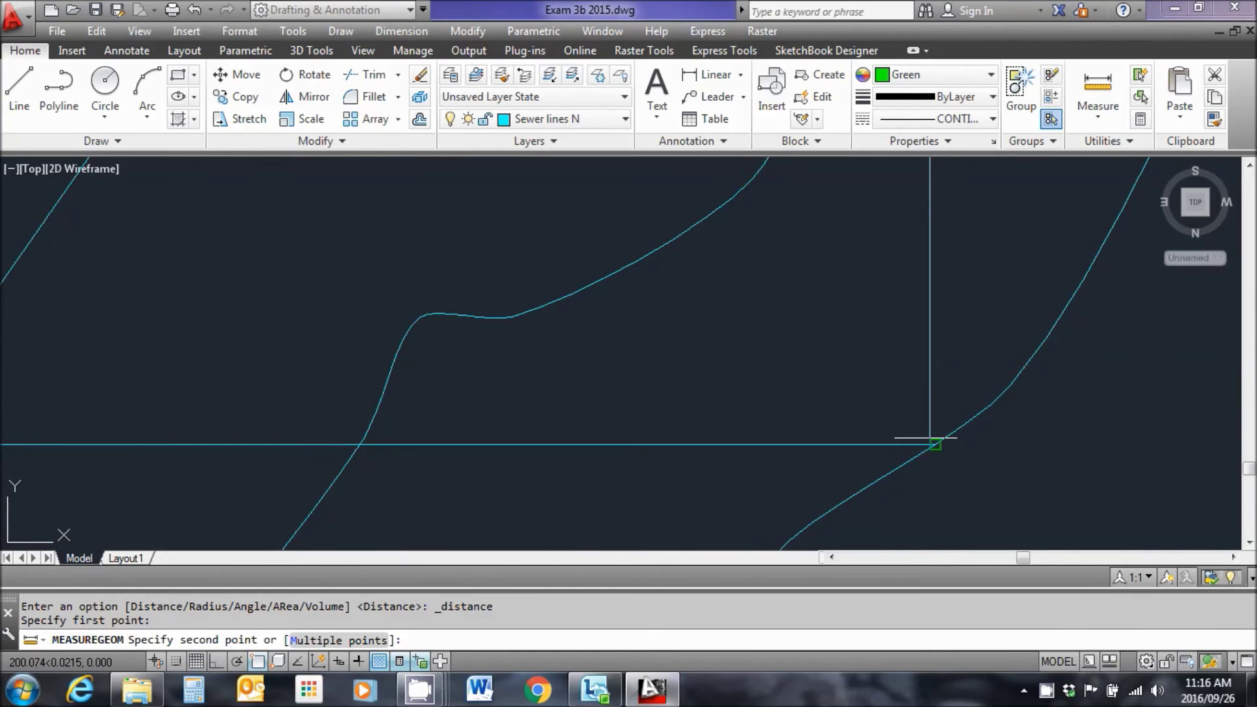
pyautogui.scroll(5, 929, 438)
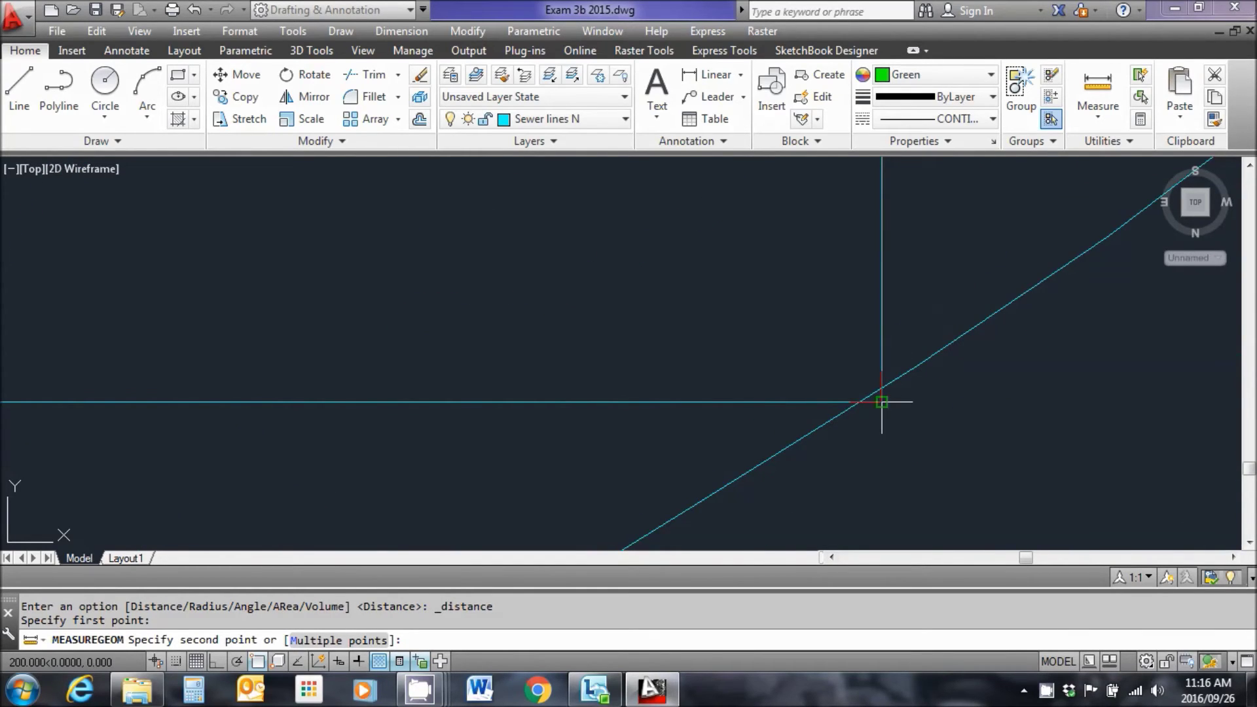
pyautogui.click(881, 402)
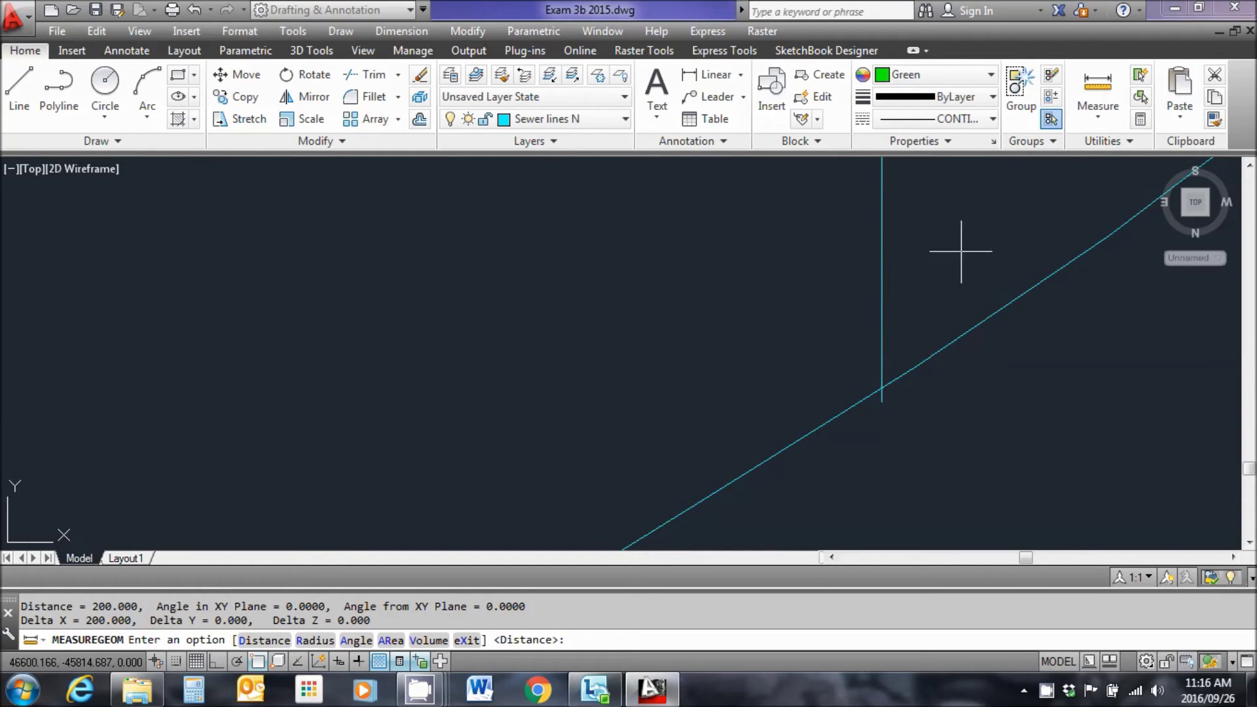
pyautogui.press('Escape')
# - Identify the coordinates of the centre of the grid cross labelled -46400 Y, 45800 X with ID Point
pyautogui.scroll(-6, 961, 250)
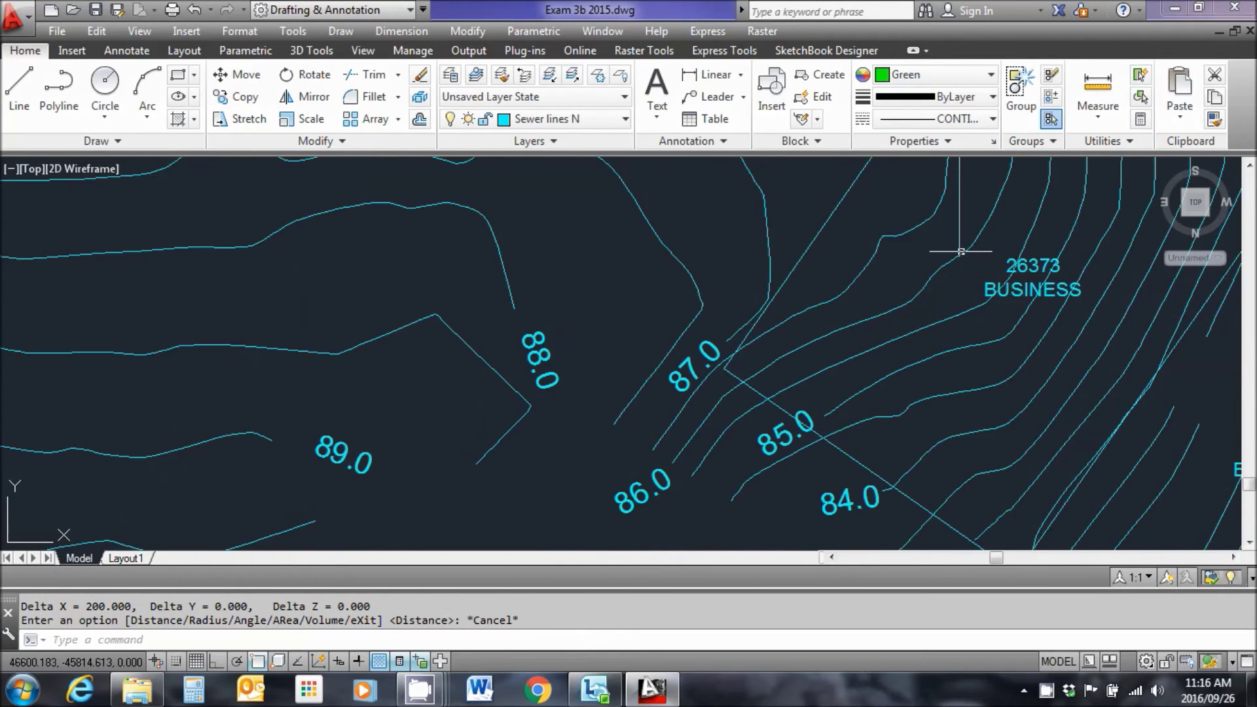
pyautogui.scroll(-4, 938, 385)
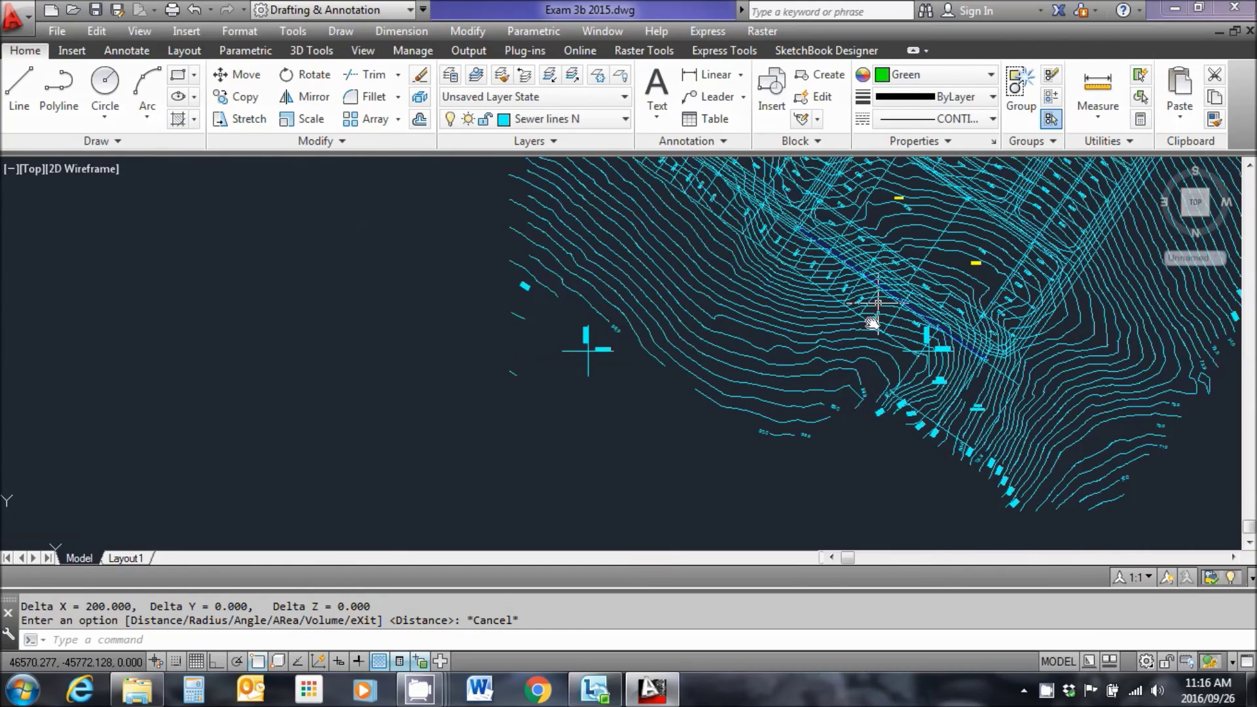
pyautogui.scroll(10, 575, 453)
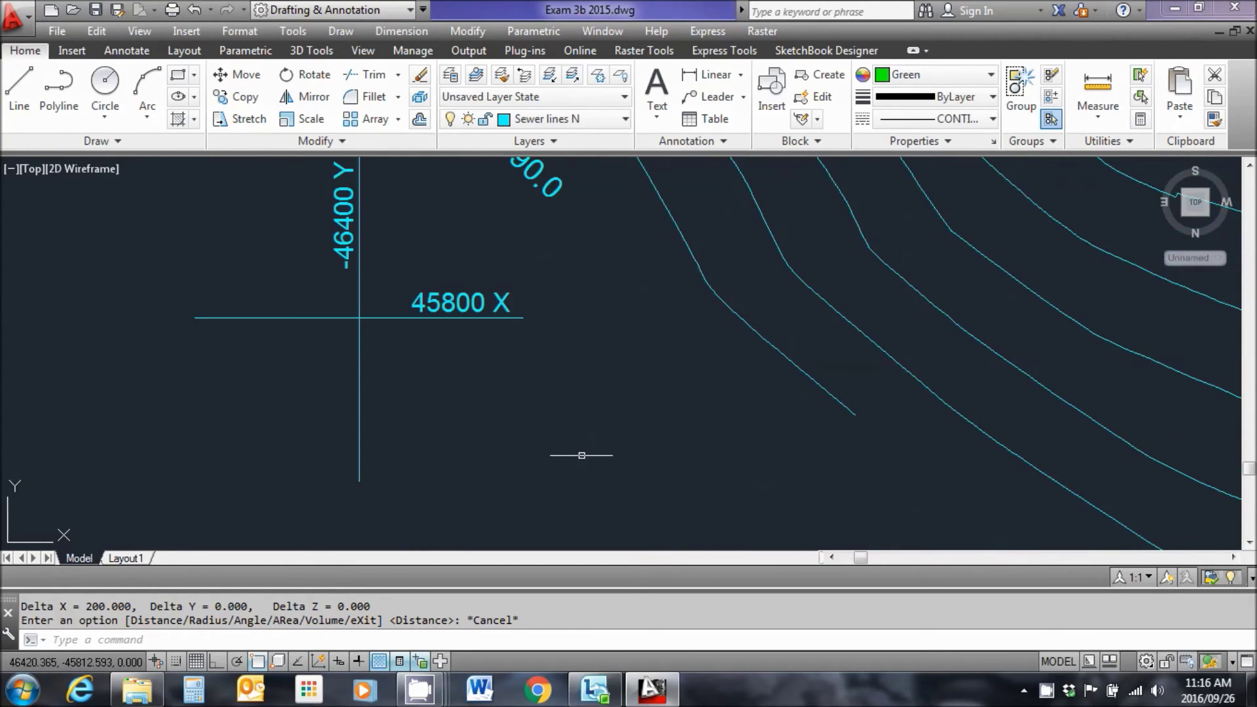
pyautogui.moveTo(575, 454); pyautogui.dragTo(855, 441, button='middle')
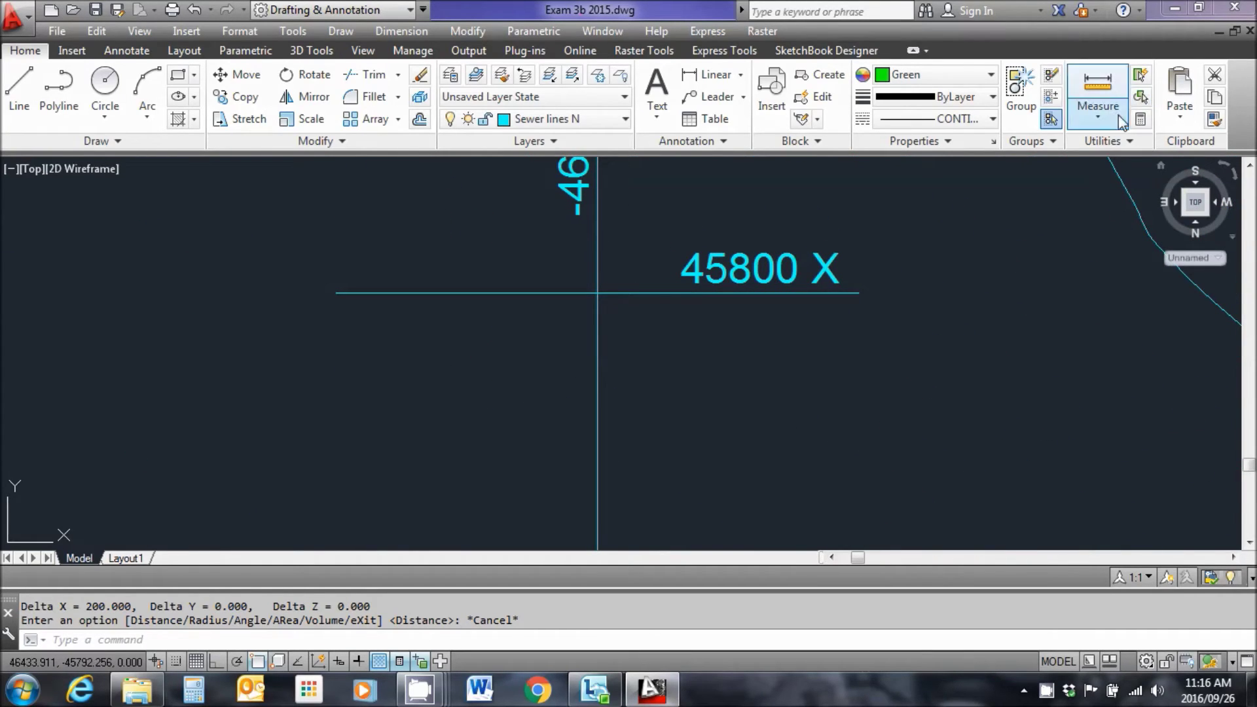
pyautogui.click(1131, 135)
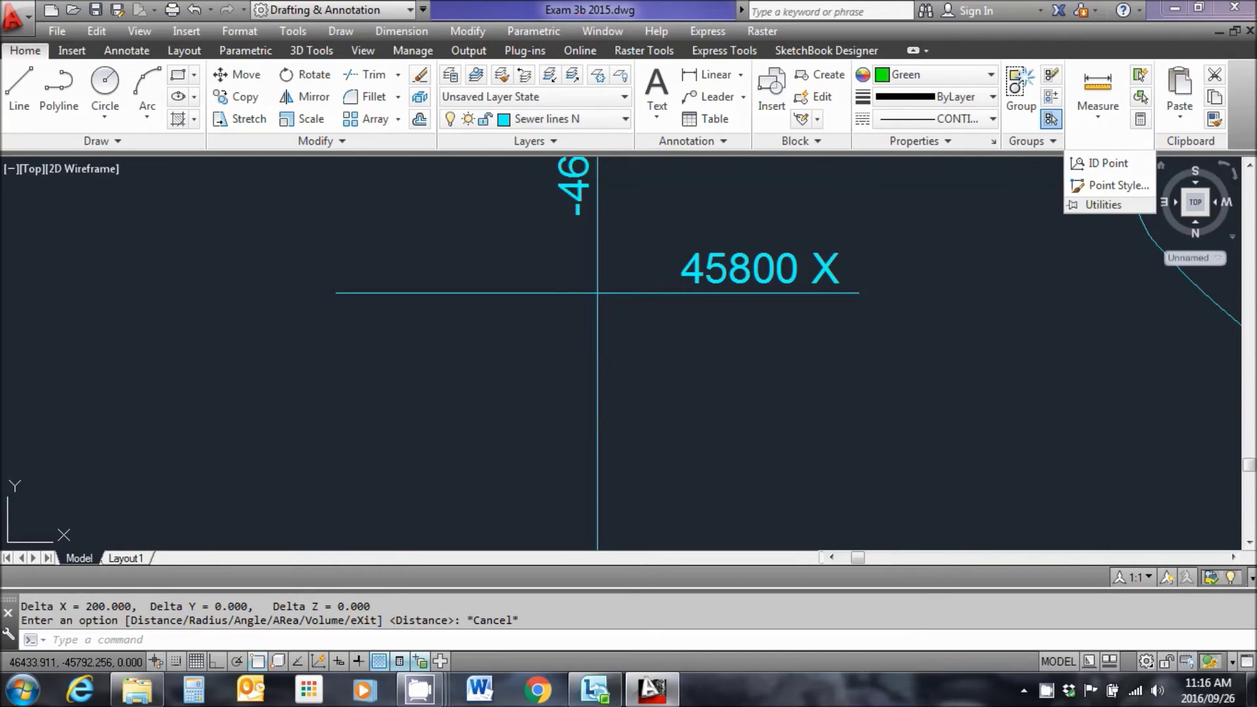
pyautogui.click(1083, 161)
pyautogui.scroll(-2, 541, 289)
pyautogui.moveTo(587, 329); pyautogui.dragTo(601, 445, button='middle')
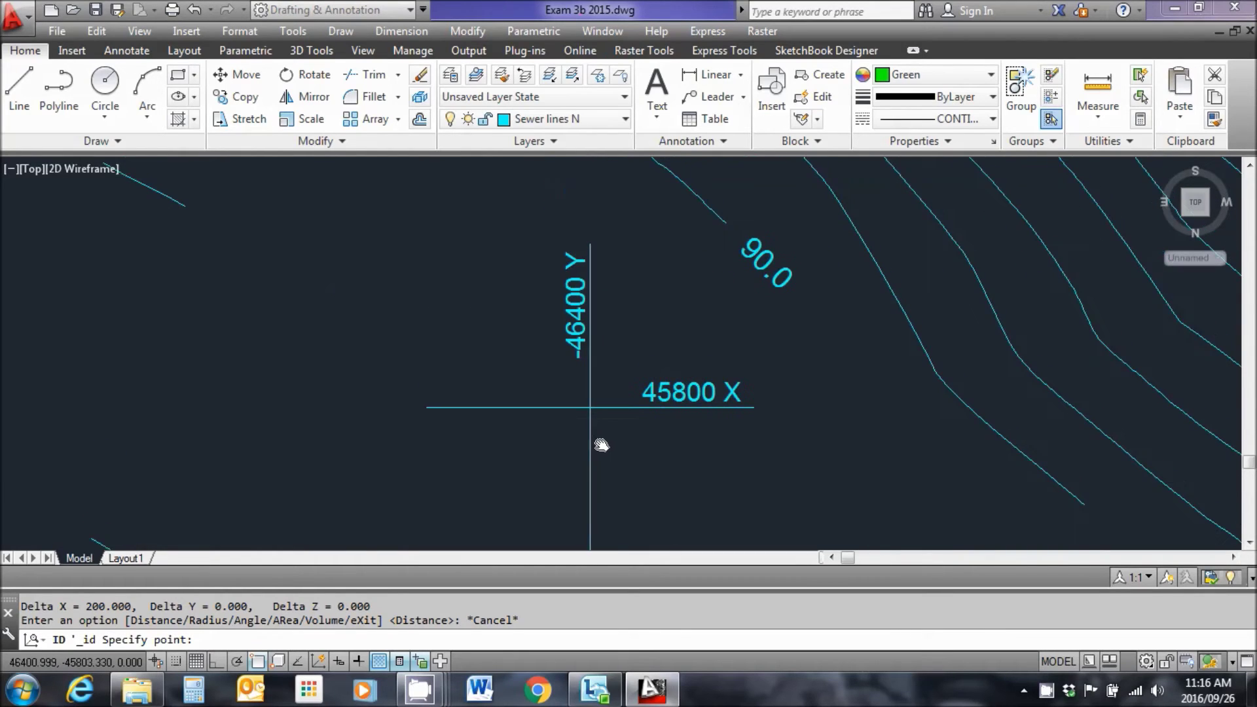
pyautogui.click(590, 407)
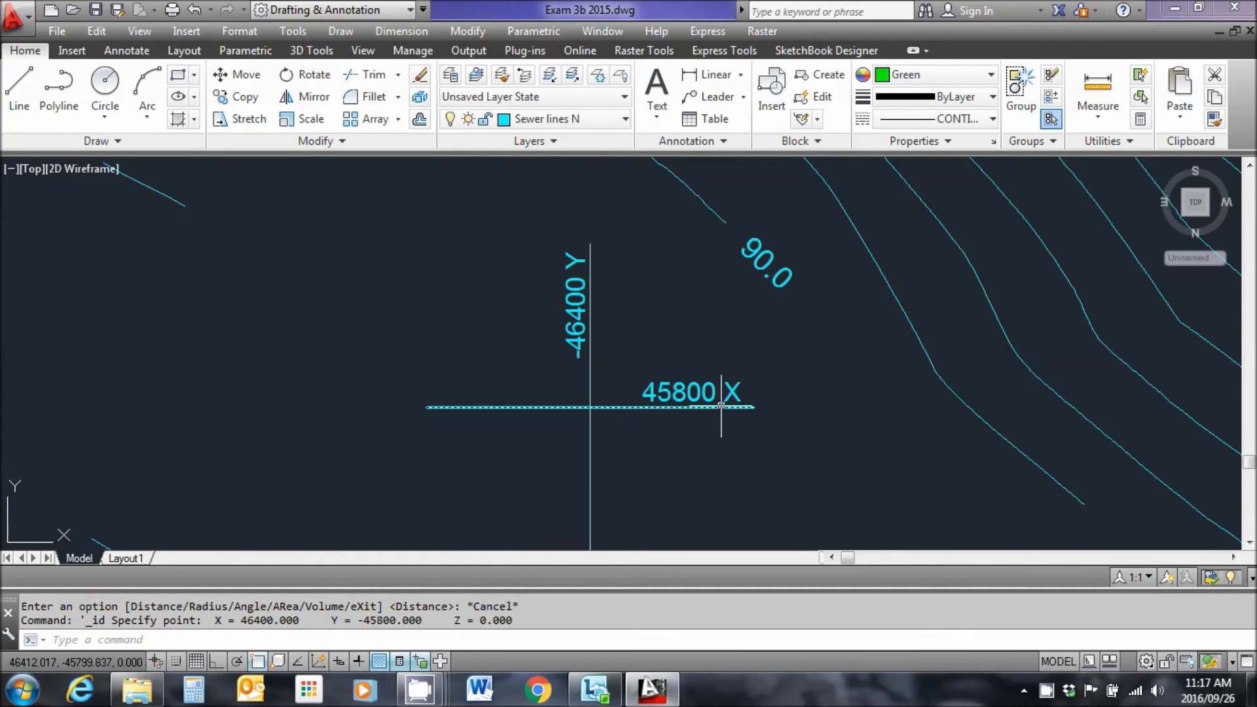
# - Identify the coordinates of the centre of the grid cross labelled -46800 Y, 45800 X with ID Point
pyautogui.scroll(-5, 729, 393)
pyautogui.moveTo(752, 401); pyautogui.dragTo(413, 401, button='middle')
pyautogui.scroll(2, 946, 393)
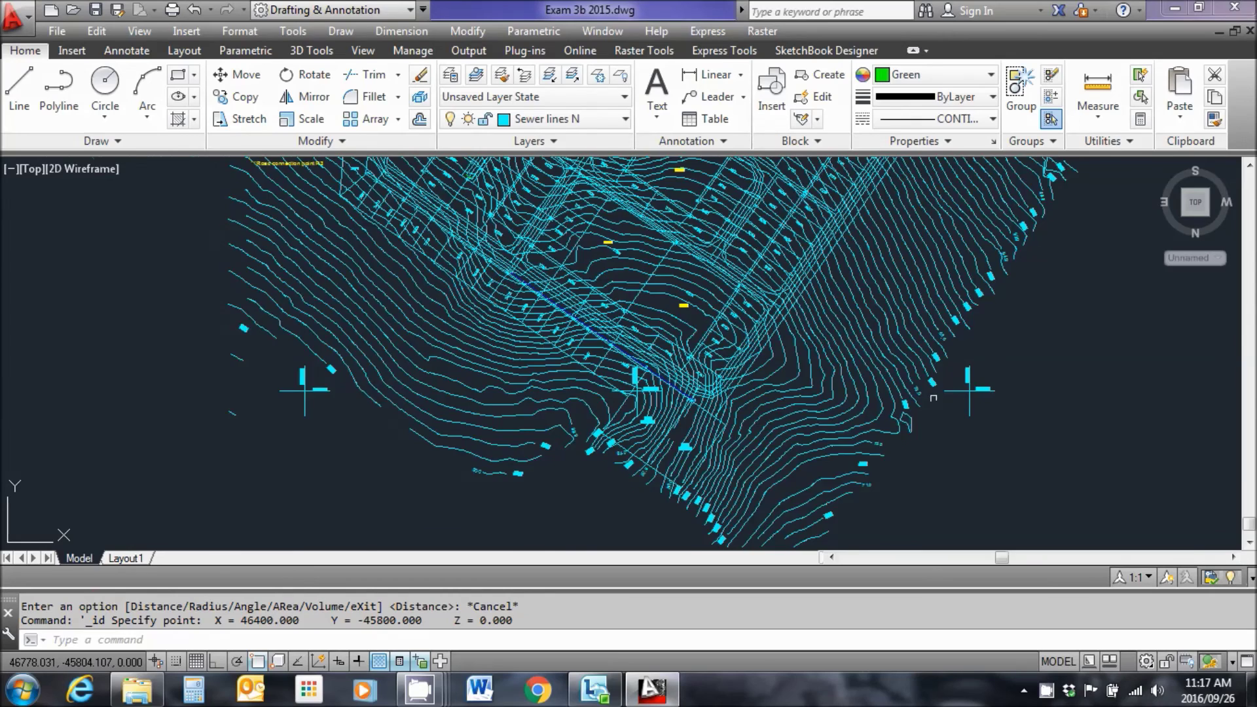
pyautogui.scroll(5, 946, 393)
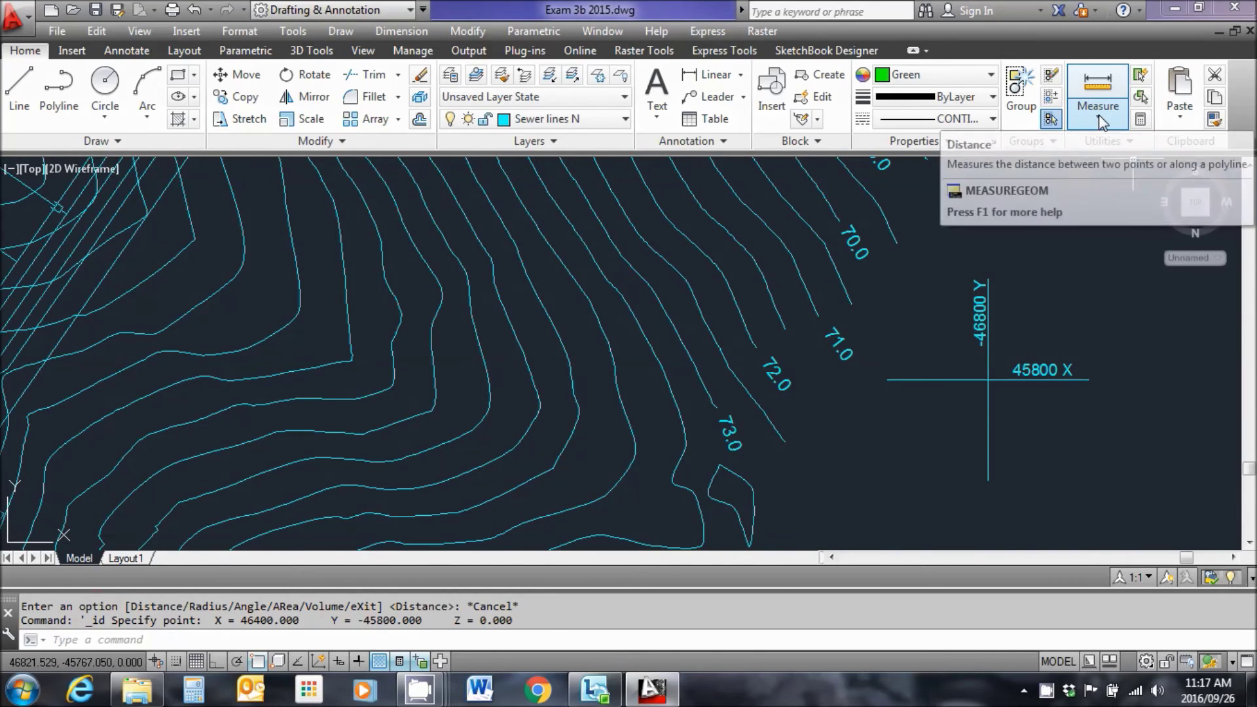
pyautogui.click(1110, 141)
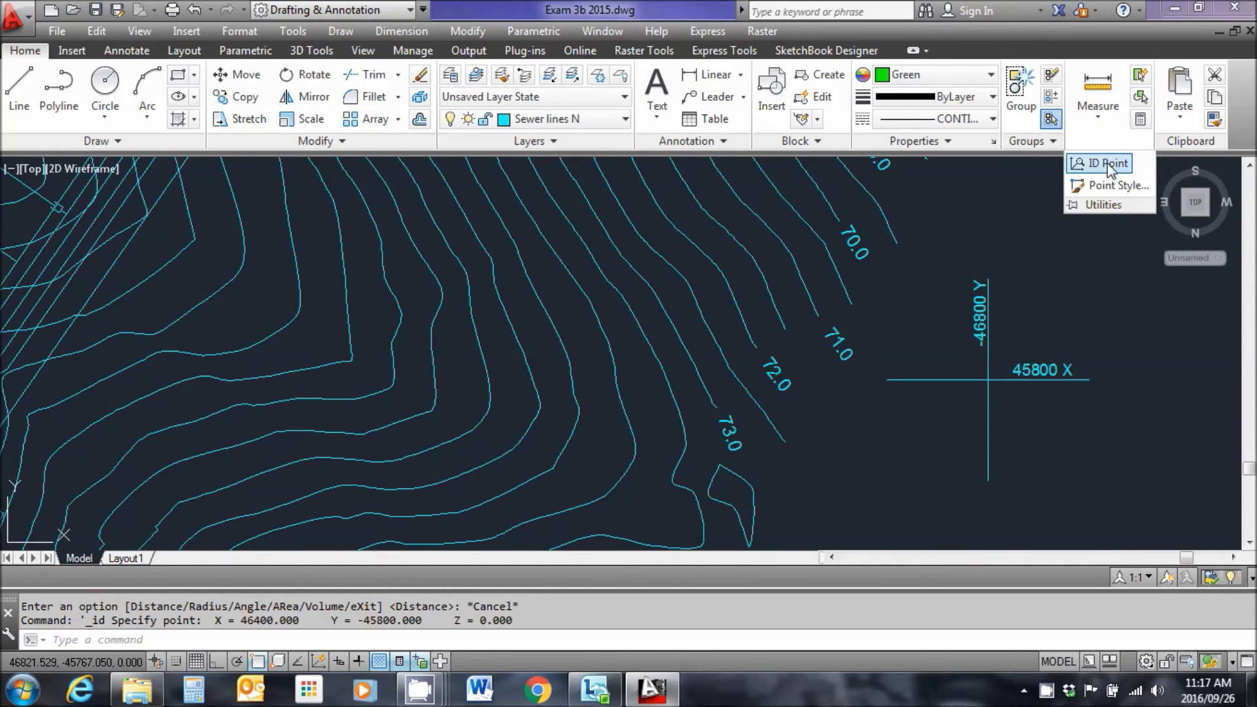
pyautogui.click(1100, 161)
pyautogui.click(988, 380)
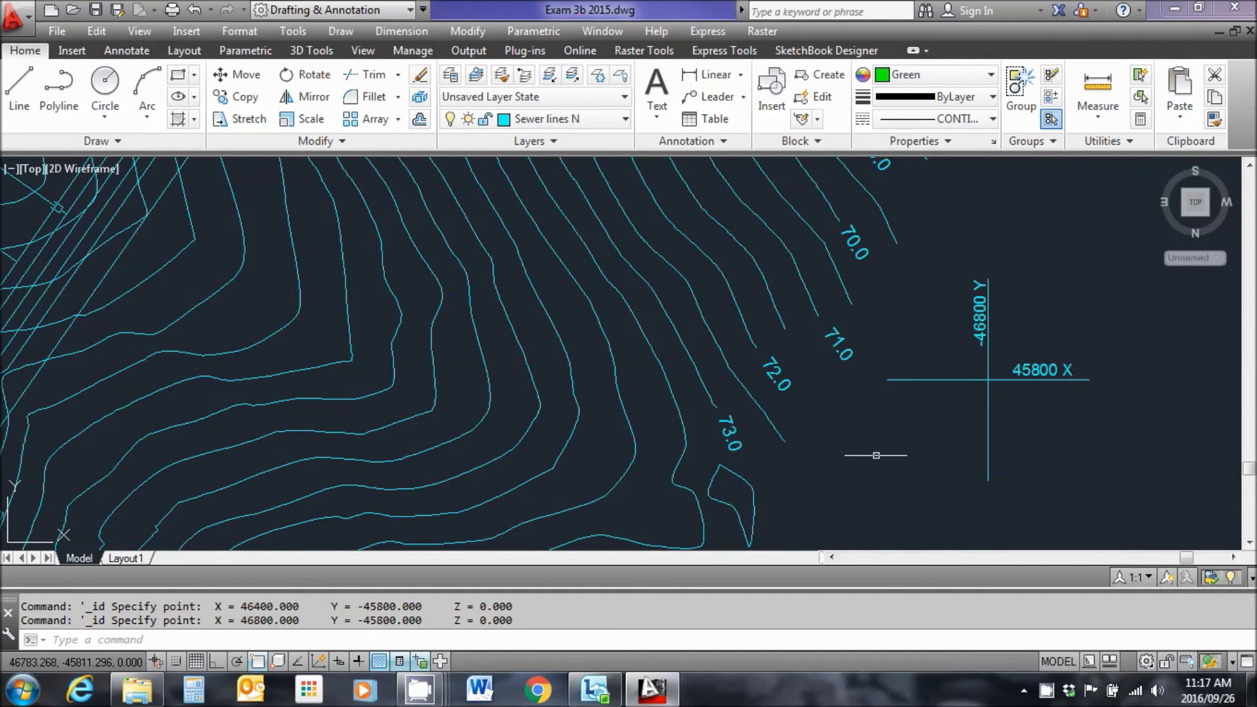
# - Set the UCSFOLLOW system variable to 0 so the view does not turn with UCS changes
pyautogui.scroll(-6, 874, 455)
pyautogui.moveTo(872, 458); pyautogui.dragTo(869, 412, button='middle')
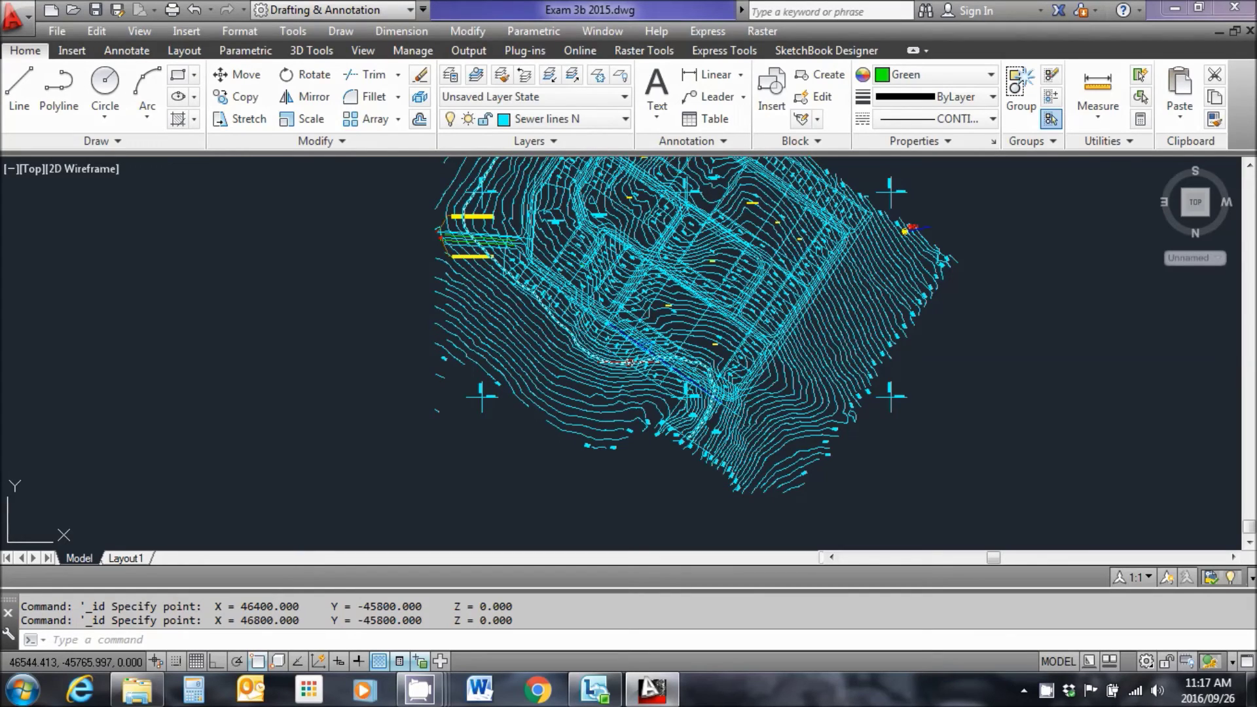
pyautogui.write('ucsfololow')
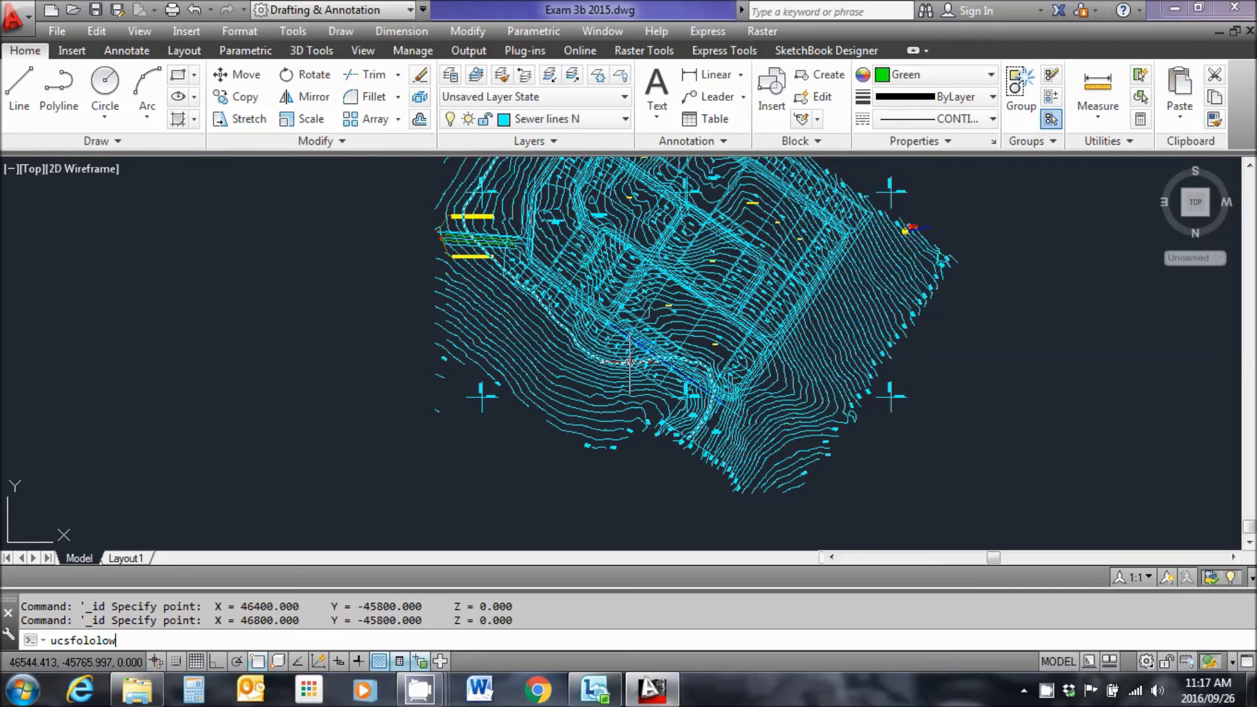
pyautogui.press('BackSpace')
pyautogui.press('BackSpace')
pyautogui.press('BackSpace')
pyautogui.write('low')
pyautogui.press('Return')
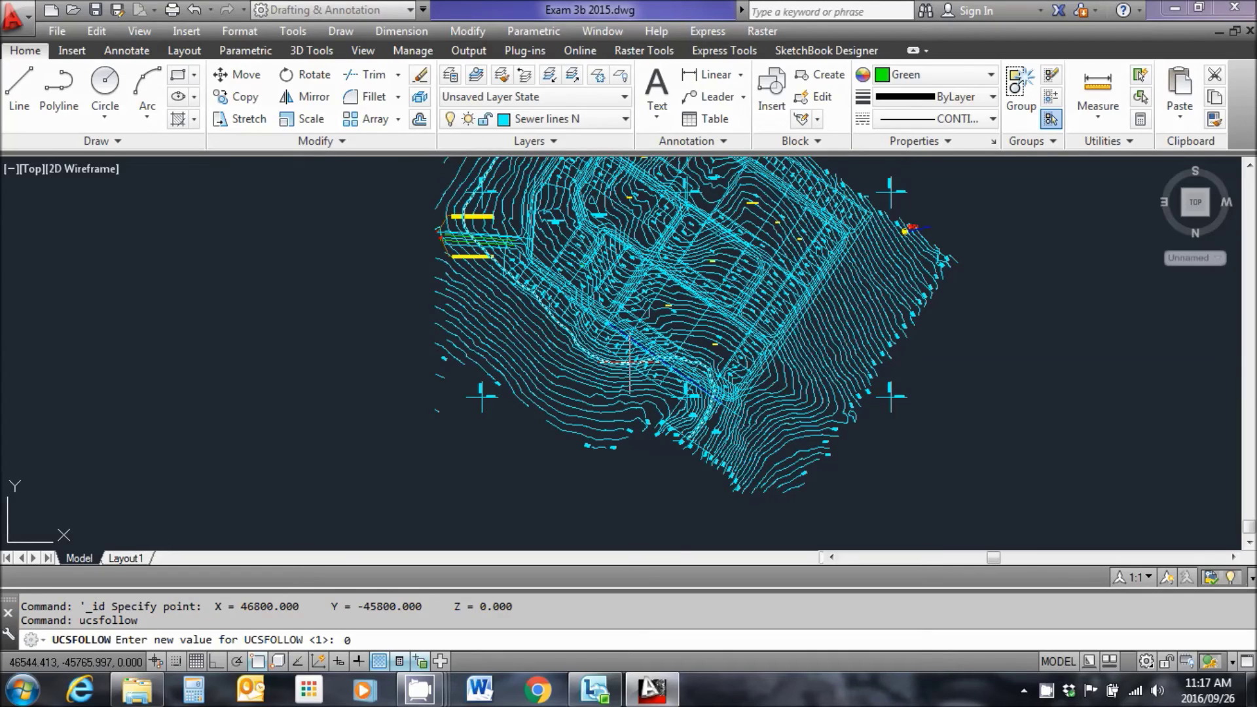
pyautogui.press('Return')
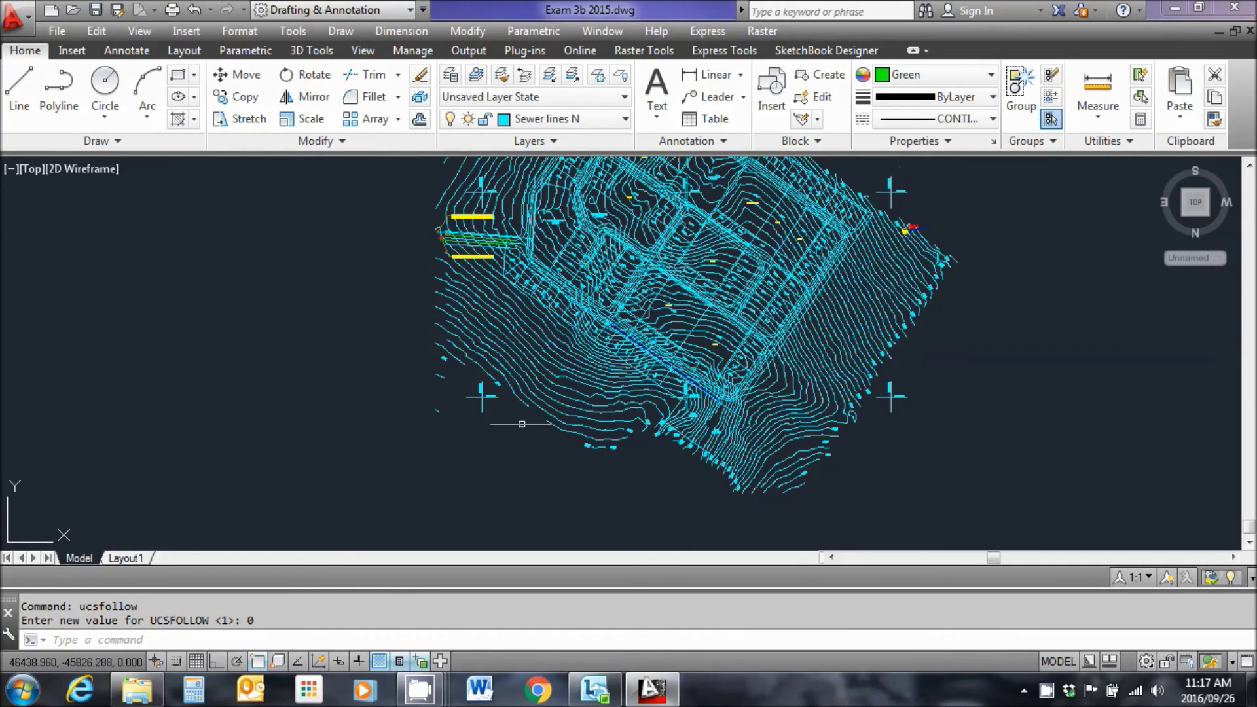
# - Reset the UCS to World while keeping the rotated view of the plan
pyautogui.moveTo(521, 424); pyautogui.dragTo(528, 414, button='middle')
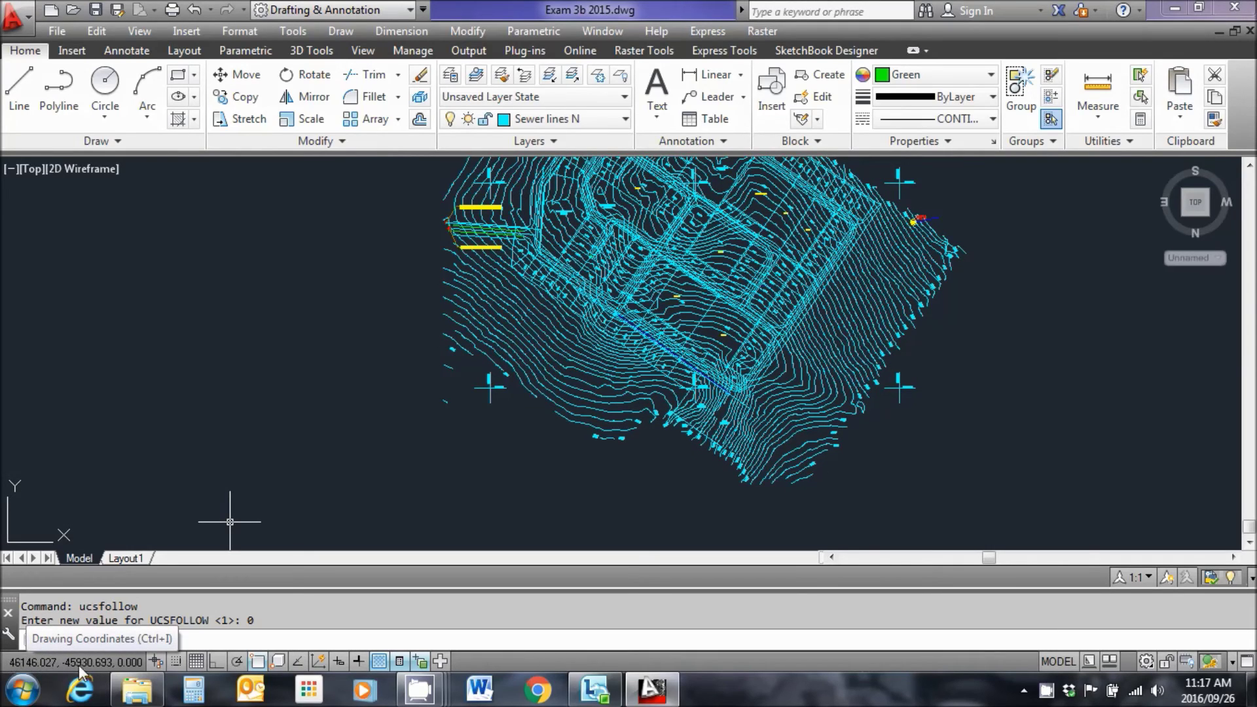
pyautogui.click(254, 637)
pyautogui.write('u')
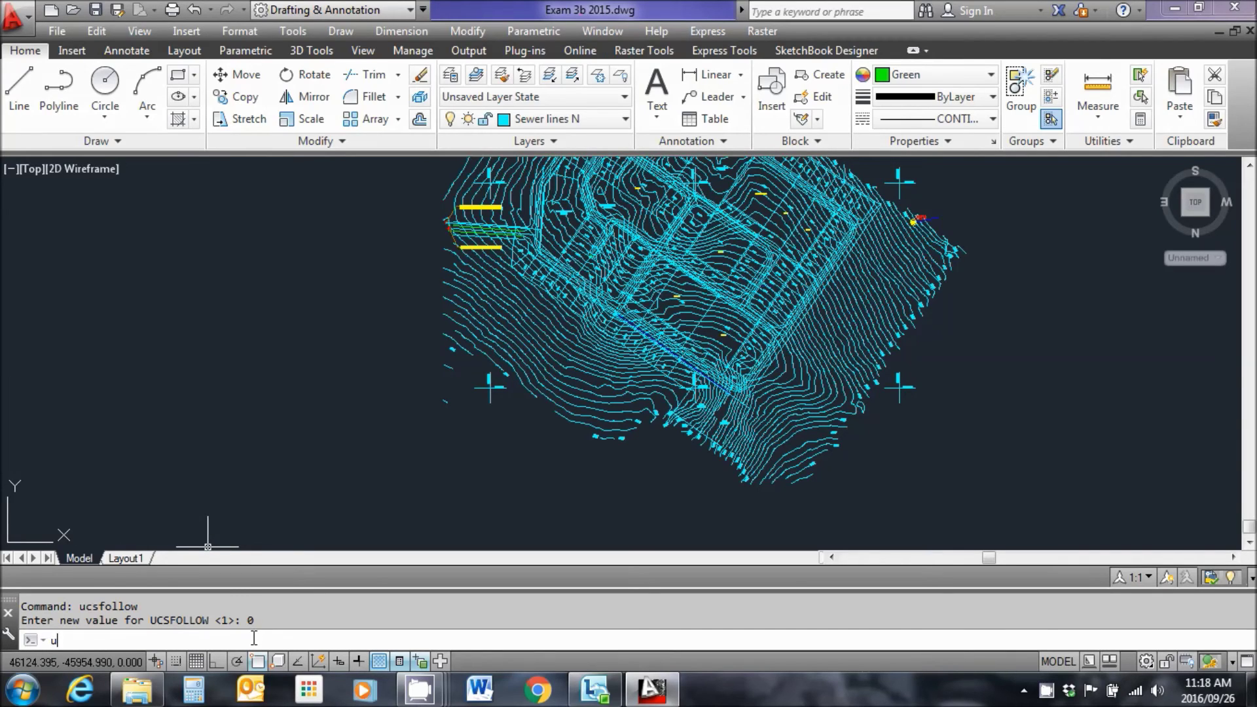
pyautogui.write('cs\\')
pyautogui.press('Return')
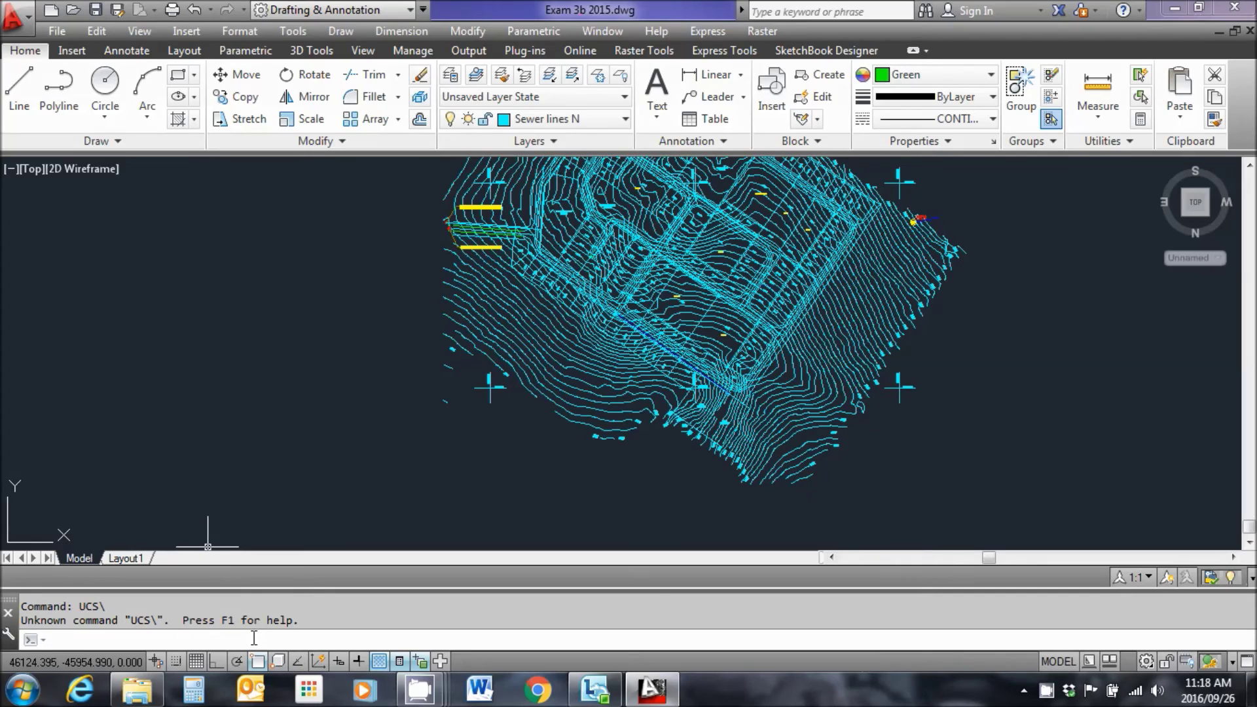
pyautogui.write('ucs')
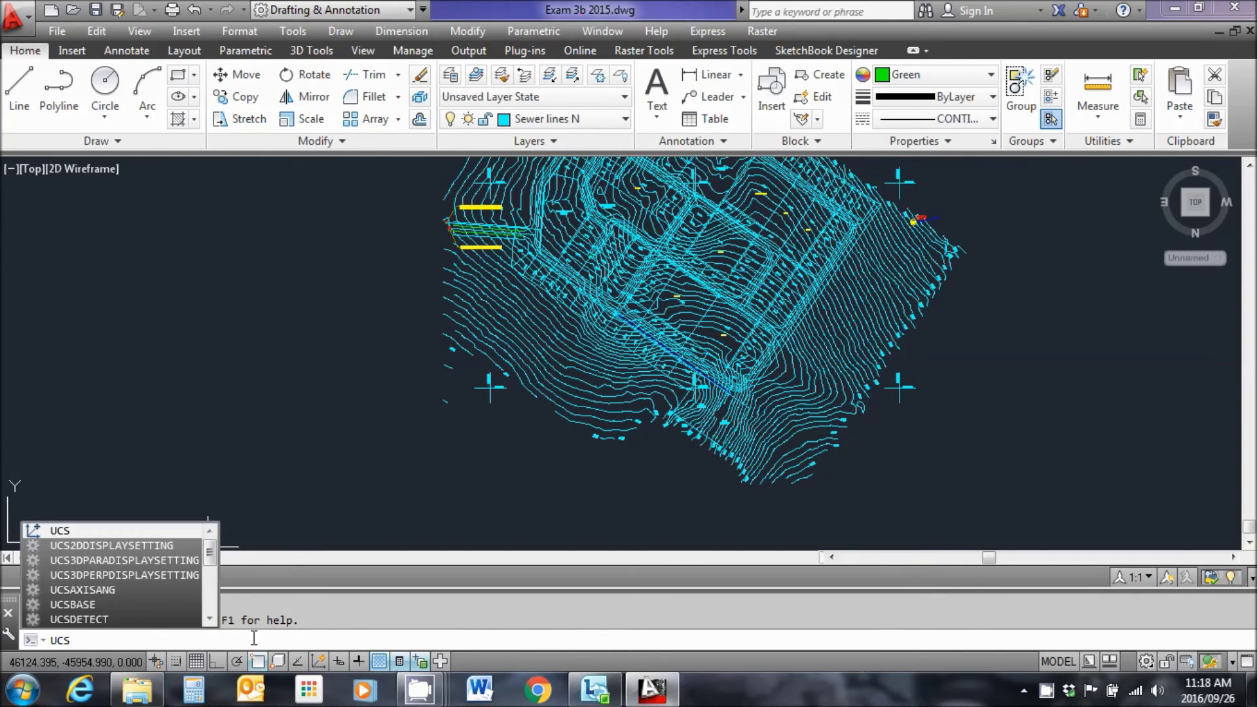
pyautogui.press('Return')
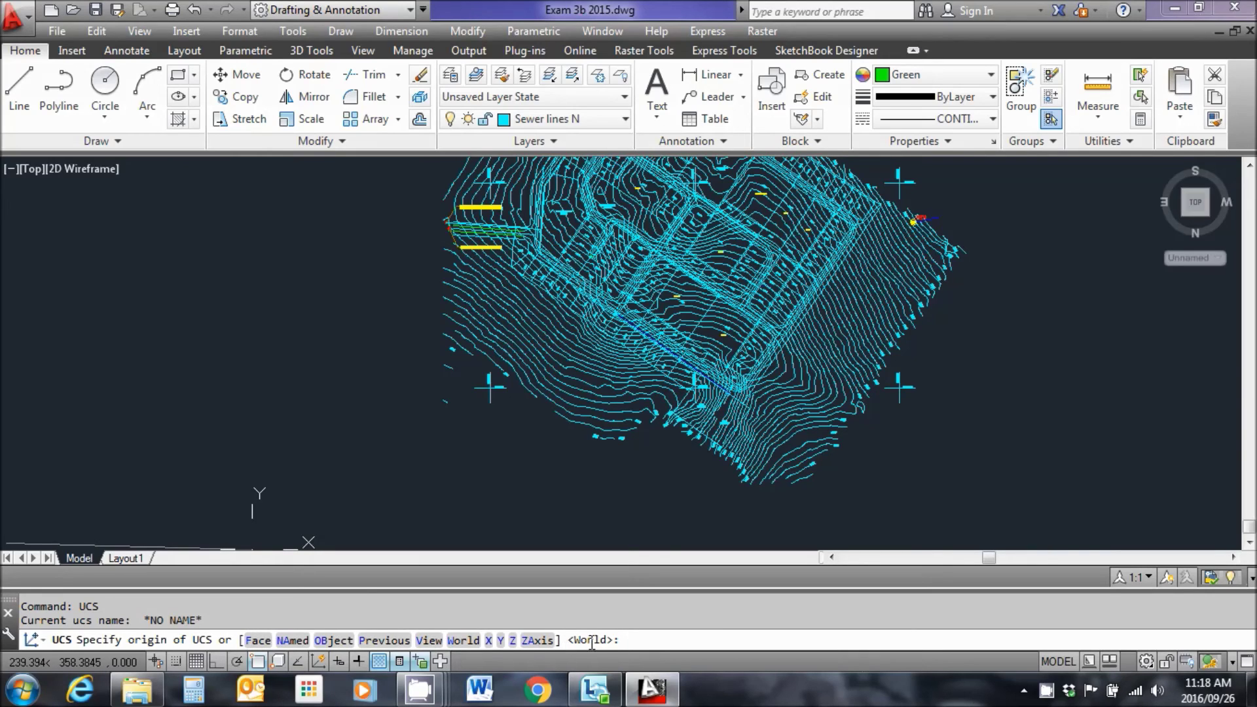
pyautogui.press('Return')
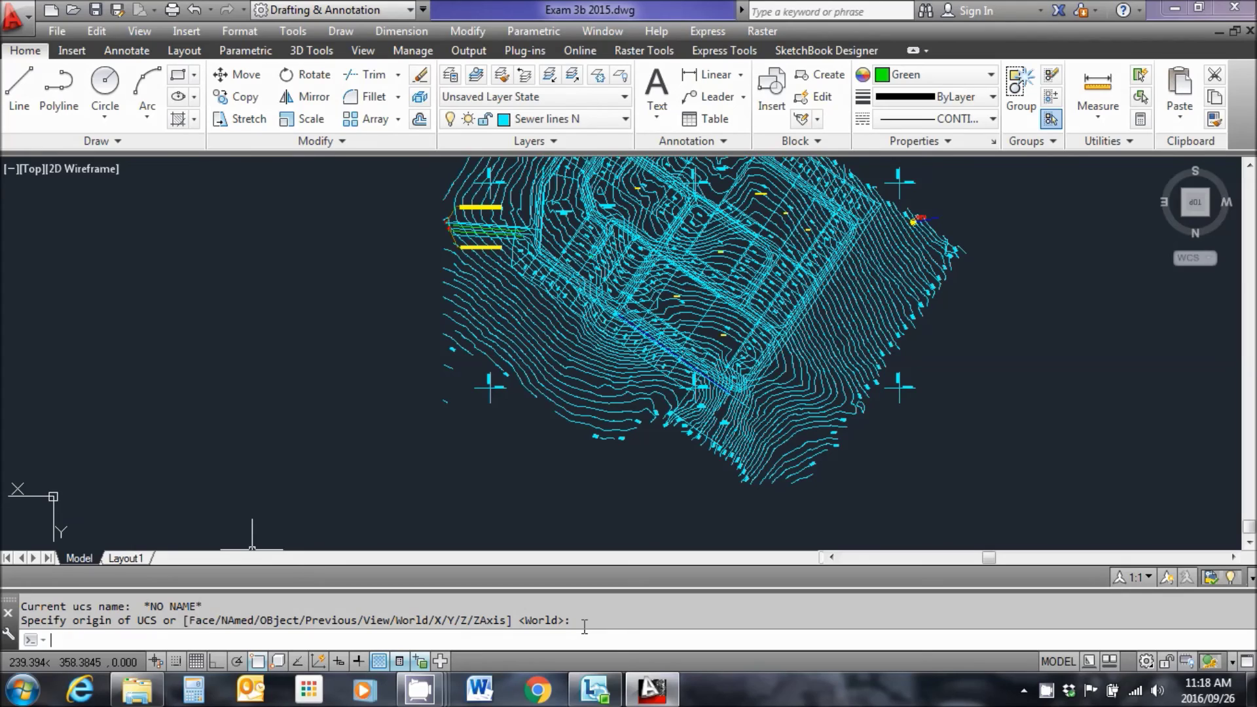
pyautogui.press('Return')
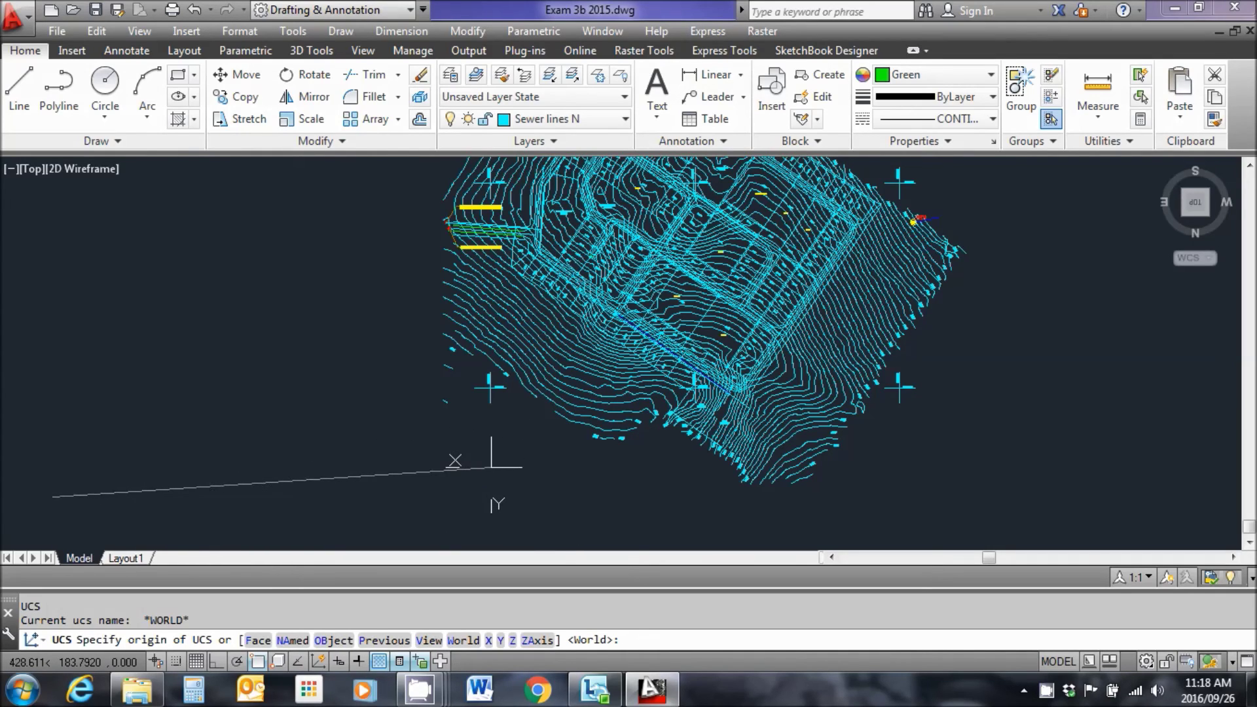
pyautogui.rightClick(491, 468)
pyautogui.click(560, 80)
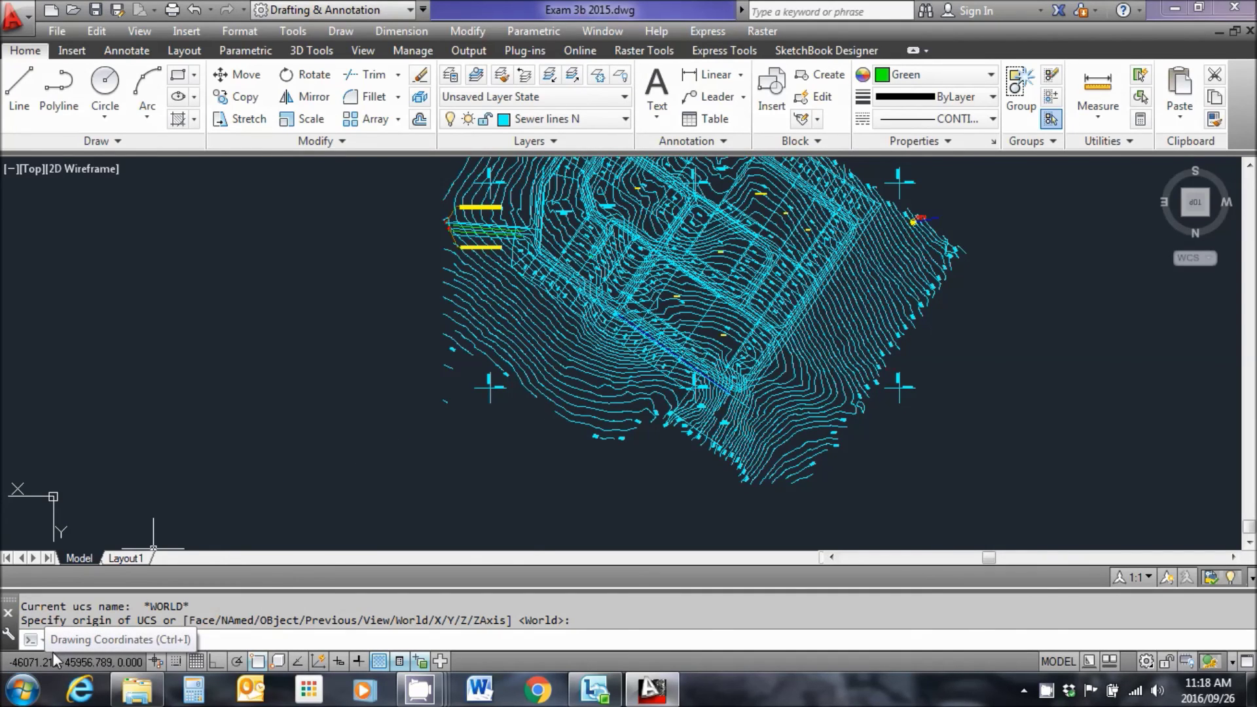
# - Check the World coordinates of the centre of the -46400 Y, 45800 X grid cross with ID Point
pyautogui.scroll(3, 196, 491)
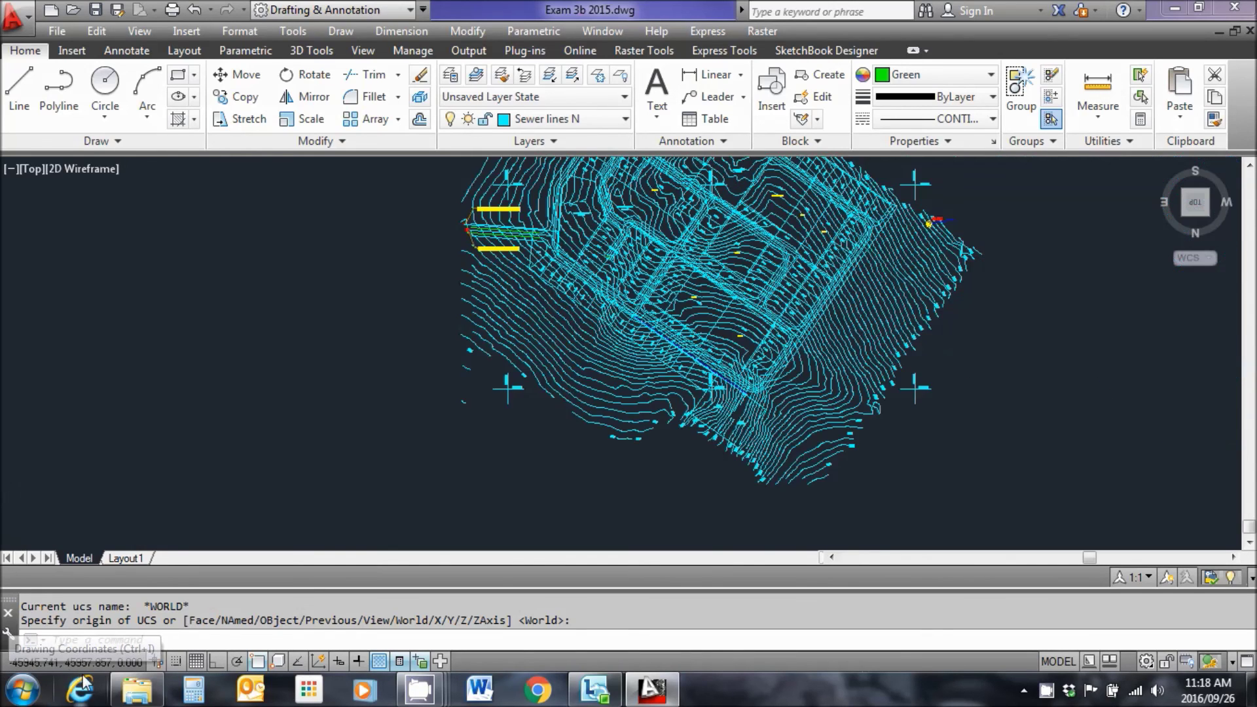
pyautogui.scroll(-2, 81, 536)
pyautogui.scroll(7, 407, 505)
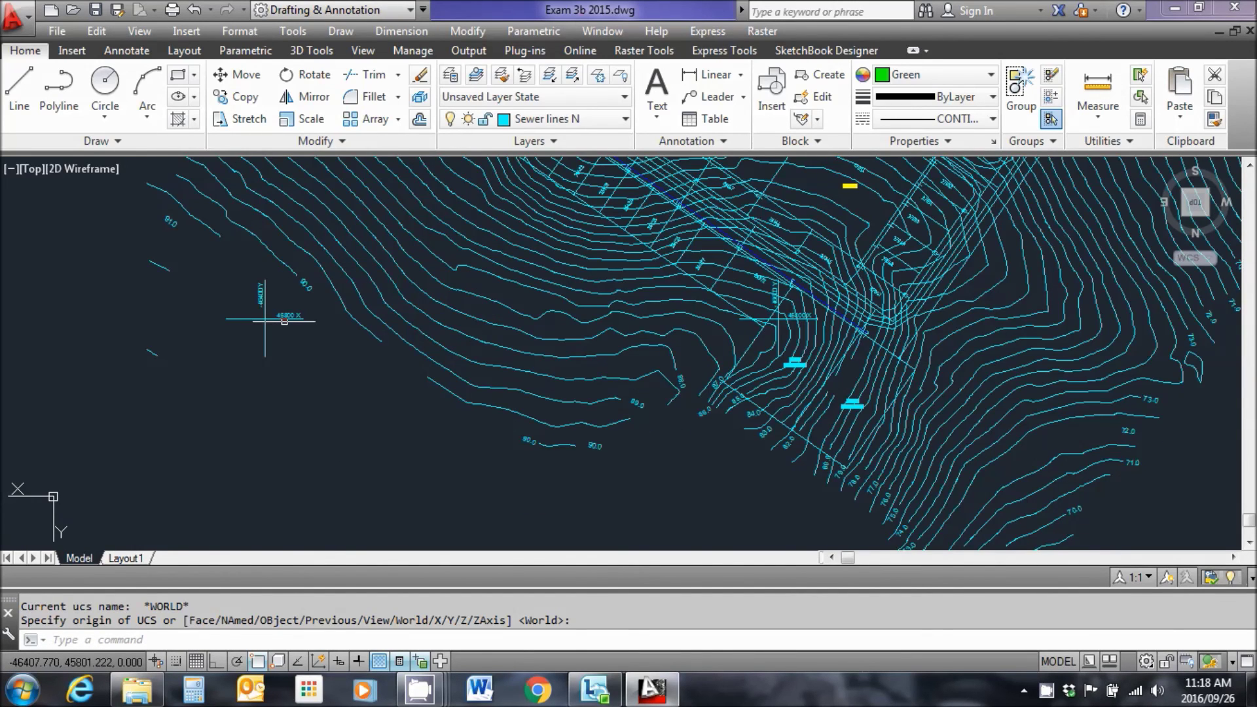
pyautogui.click(1127, 142)
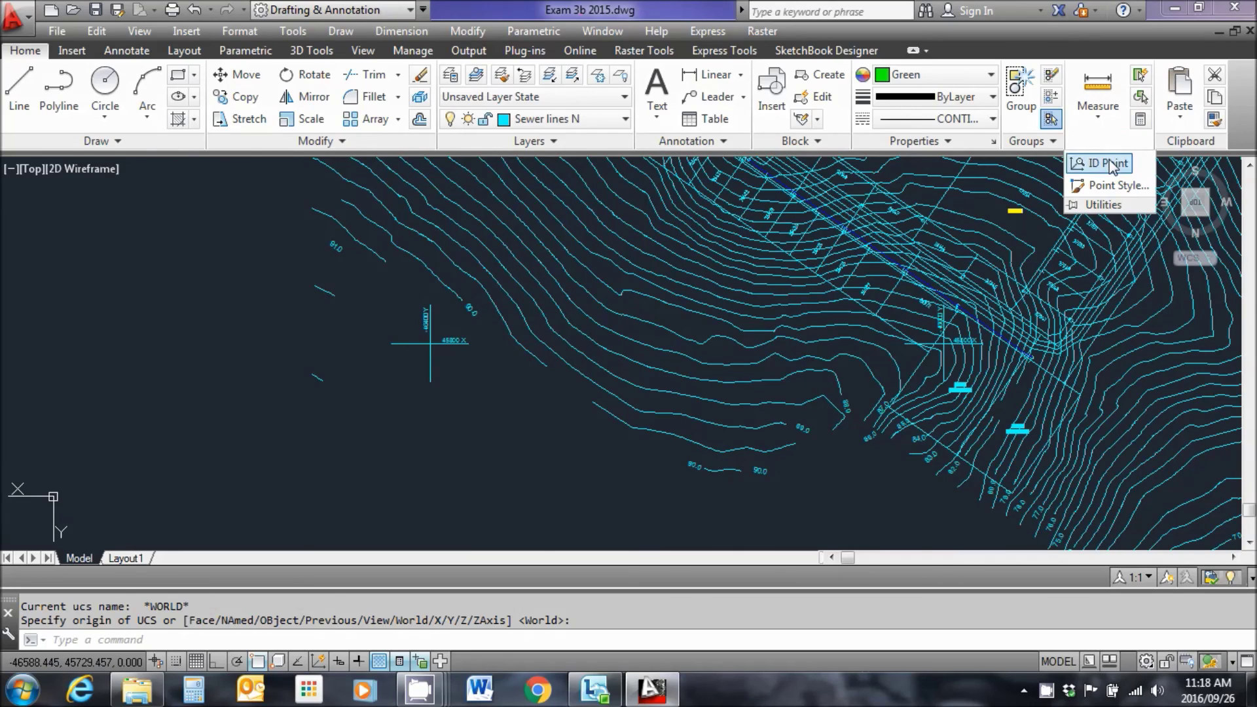
pyautogui.click(1110, 164)
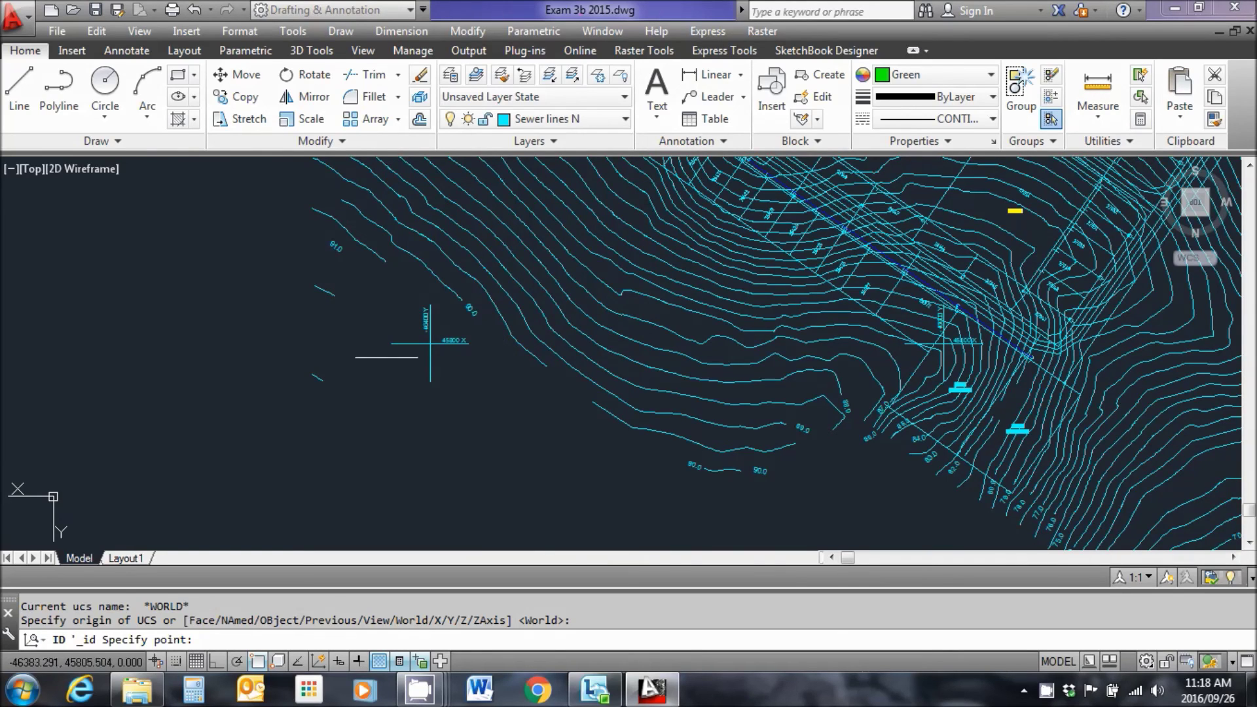
pyautogui.scroll(5, 429, 344)
pyautogui.click(502, 319)
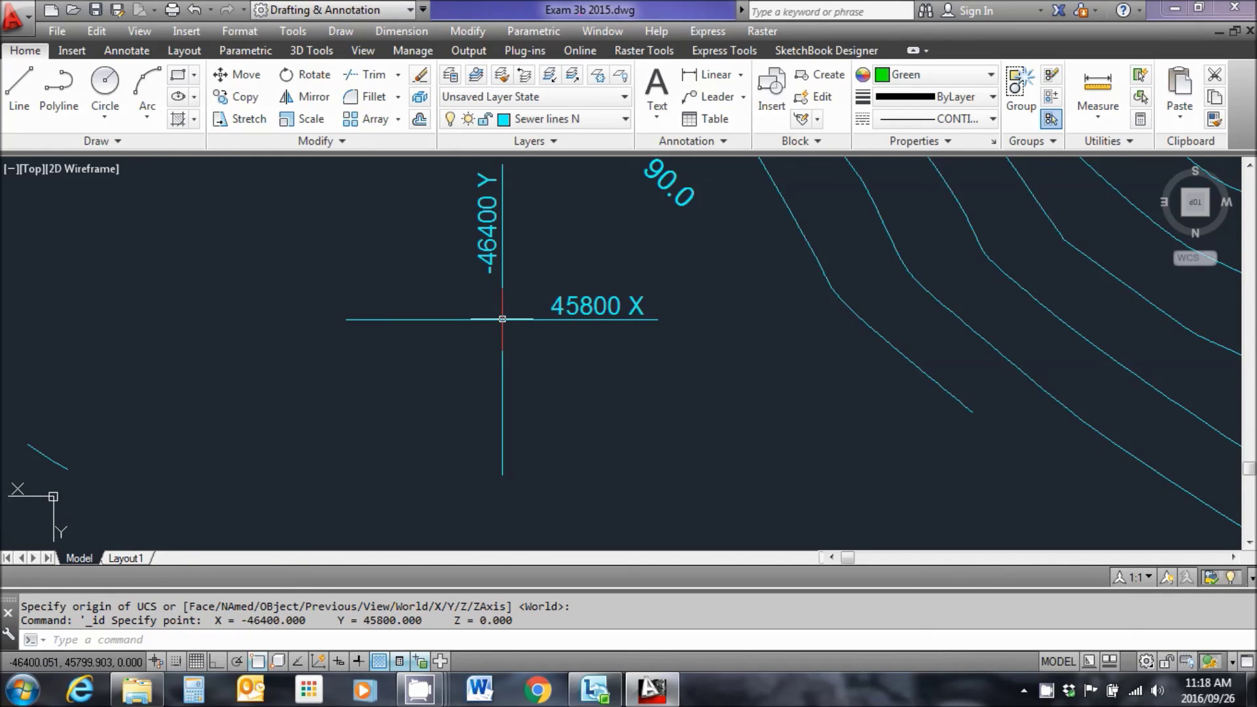
pyautogui.scroll(-6, 502, 319)
pyautogui.moveTo(522, 332); pyautogui.dragTo(584, 338, button='middle')
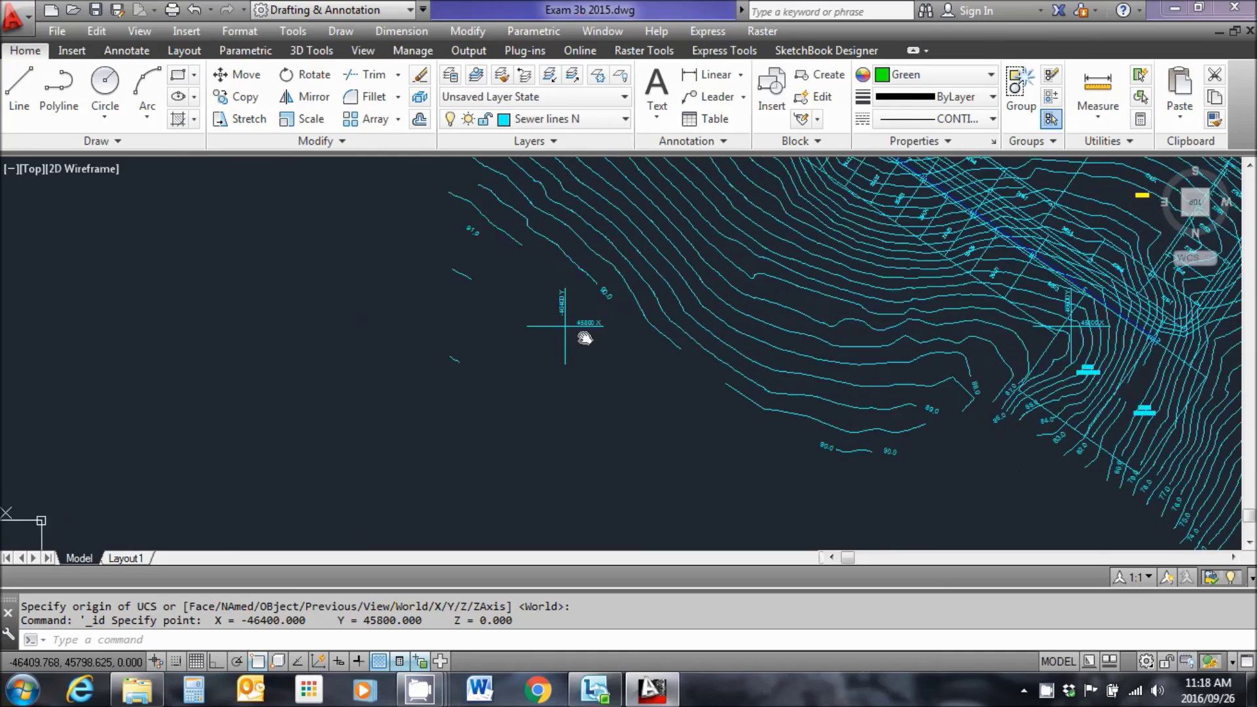
pyautogui.scroll(-5, 585, 337)
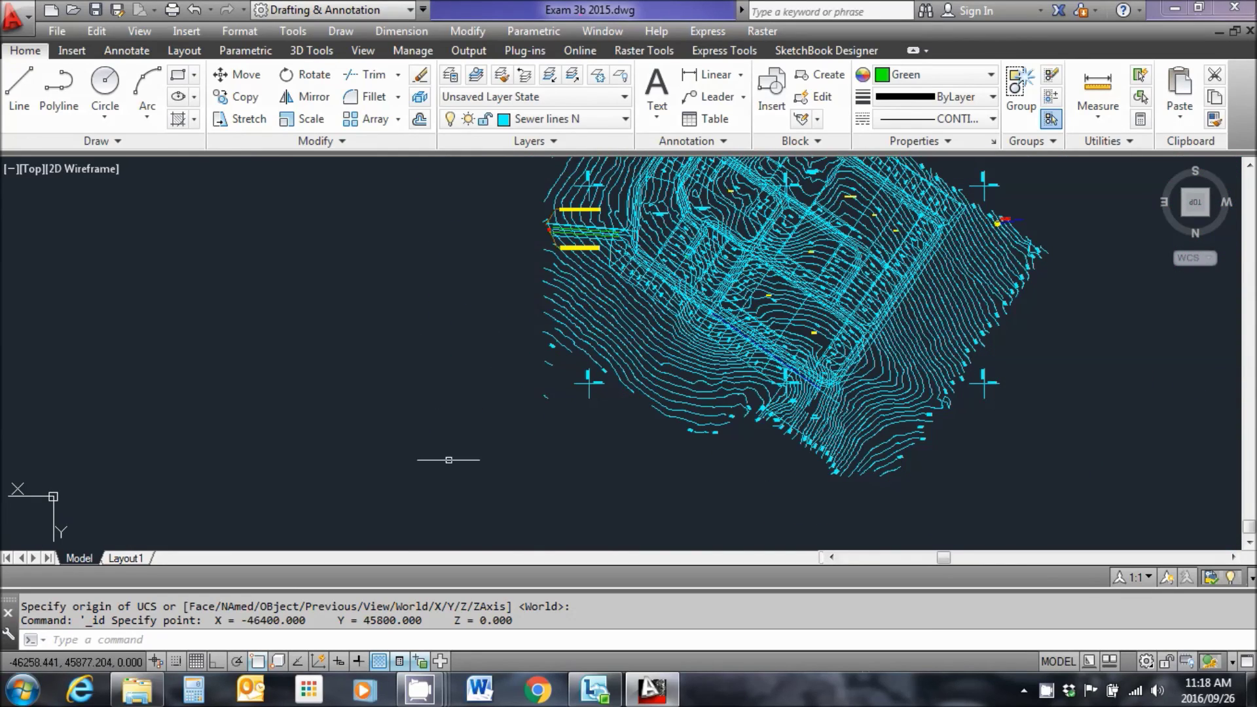
pyautogui.moveTo(817, 240); pyautogui.dragTo(728, 300, button='middle')
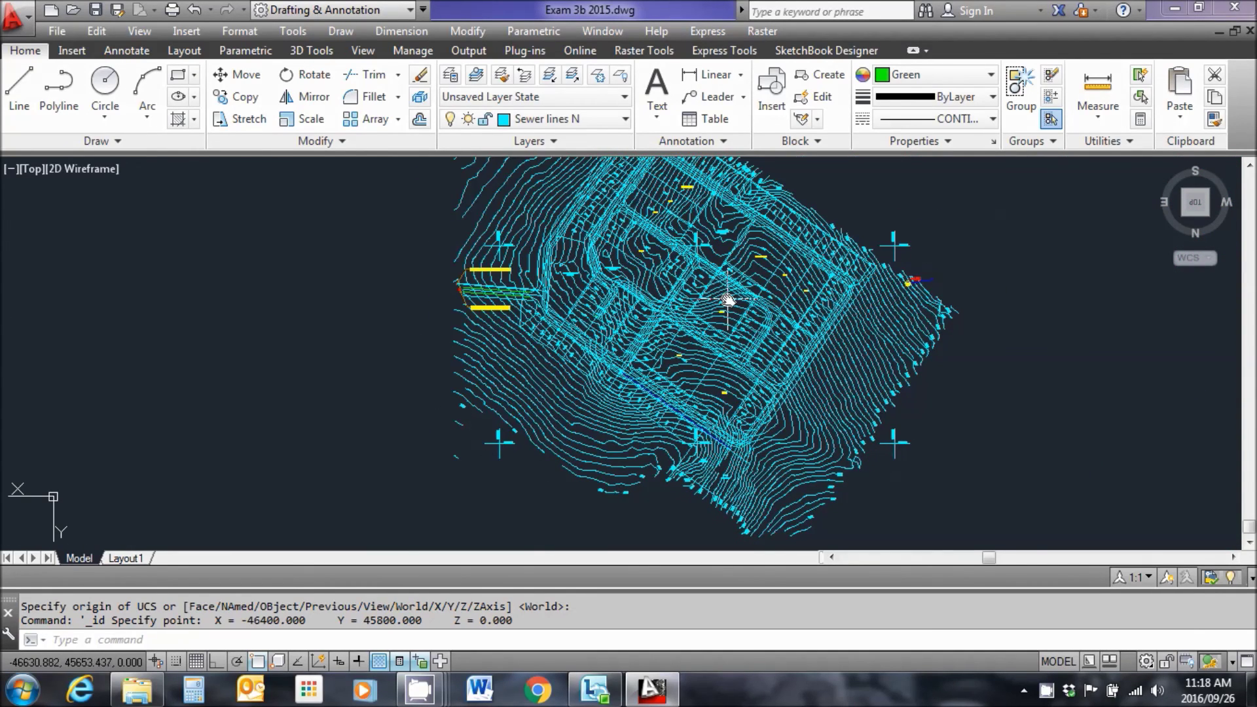